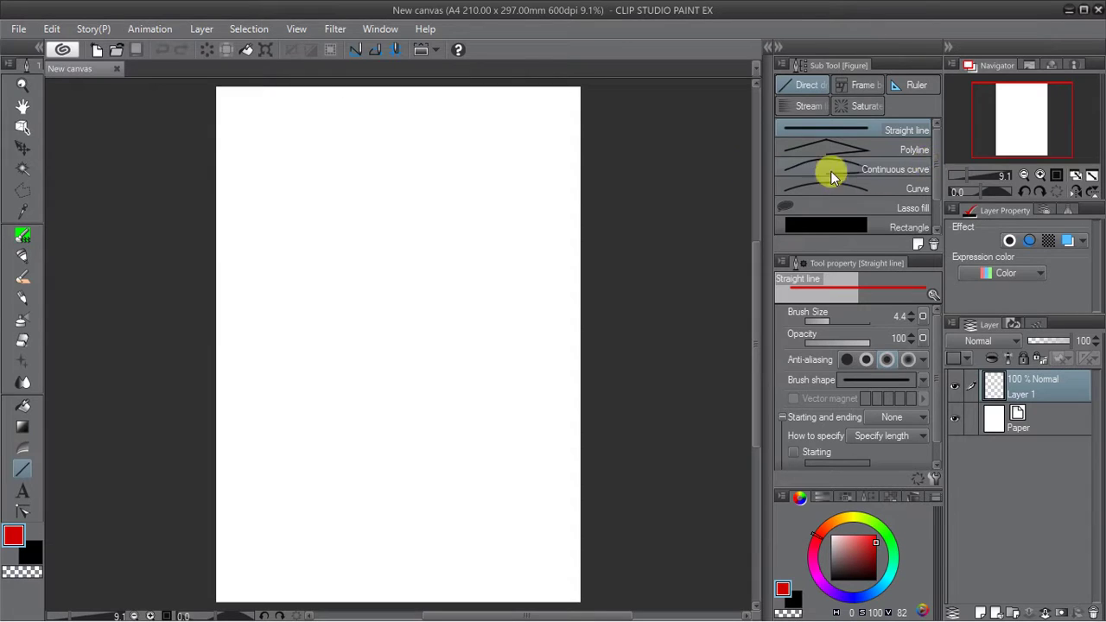
Draw a large black circle outline in the upper half of the page with the Ellipse figure tool.
scroll(933, 177, "down", 2)
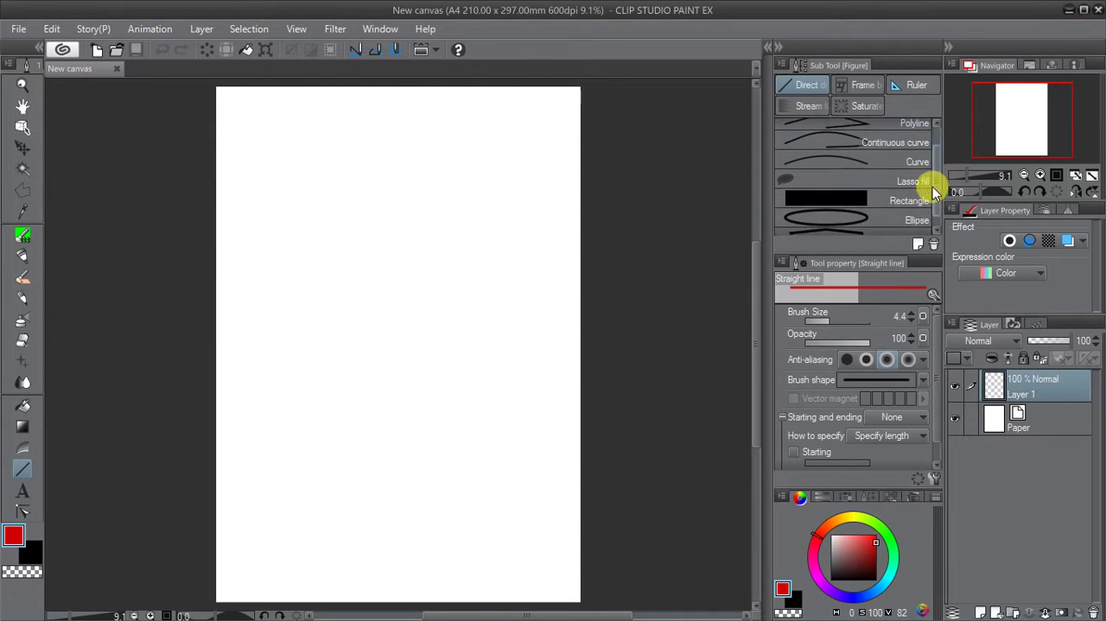
left_click(872, 207)
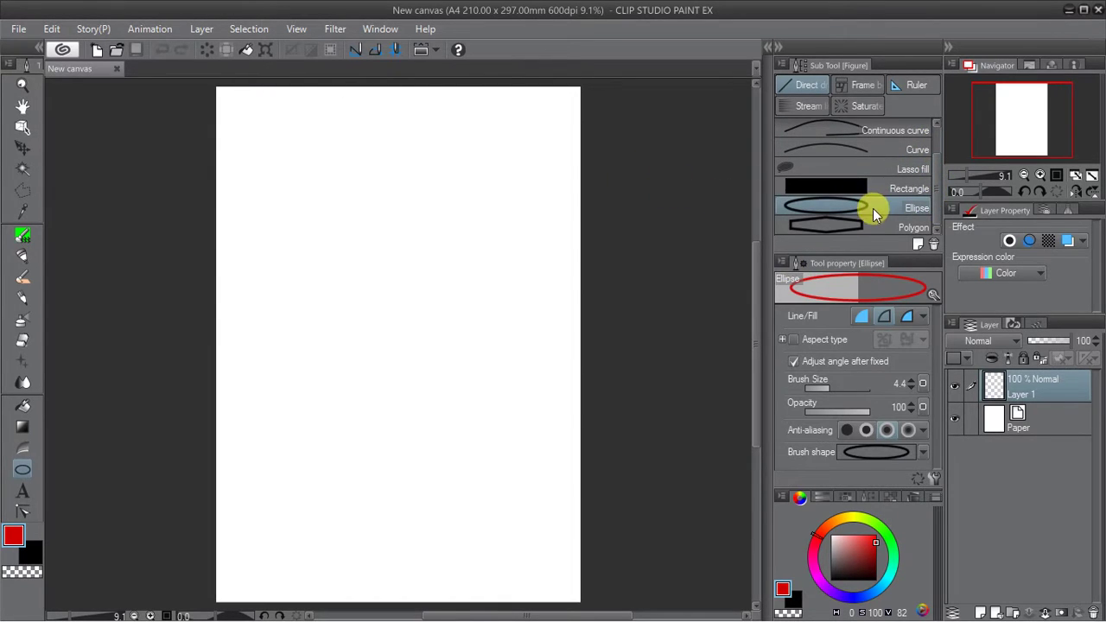
left_click(31, 551)
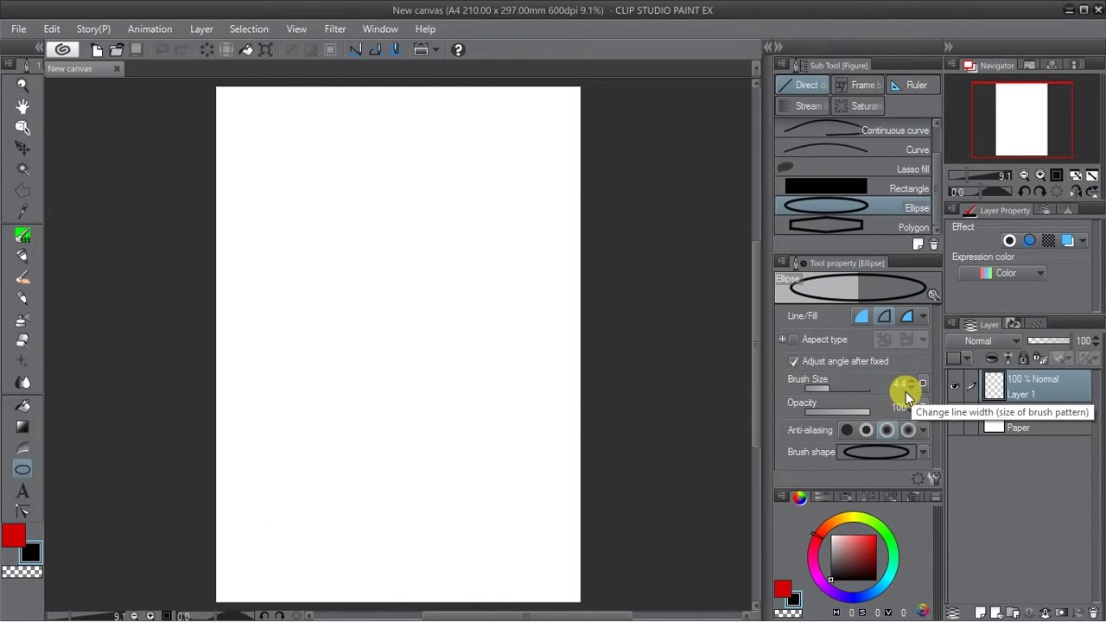
left_click_drag(289, 160, 513, 389)
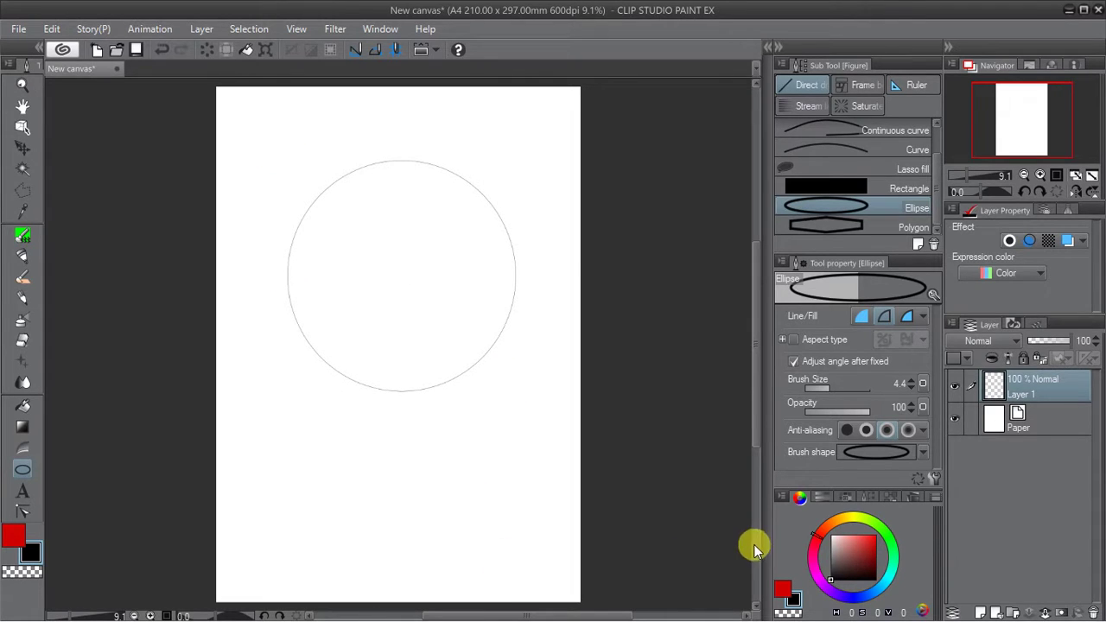
Sketch light jaw lines from the circle down to a pointed chin with the Mapping pen at size 5.0.
left_click(21, 238)
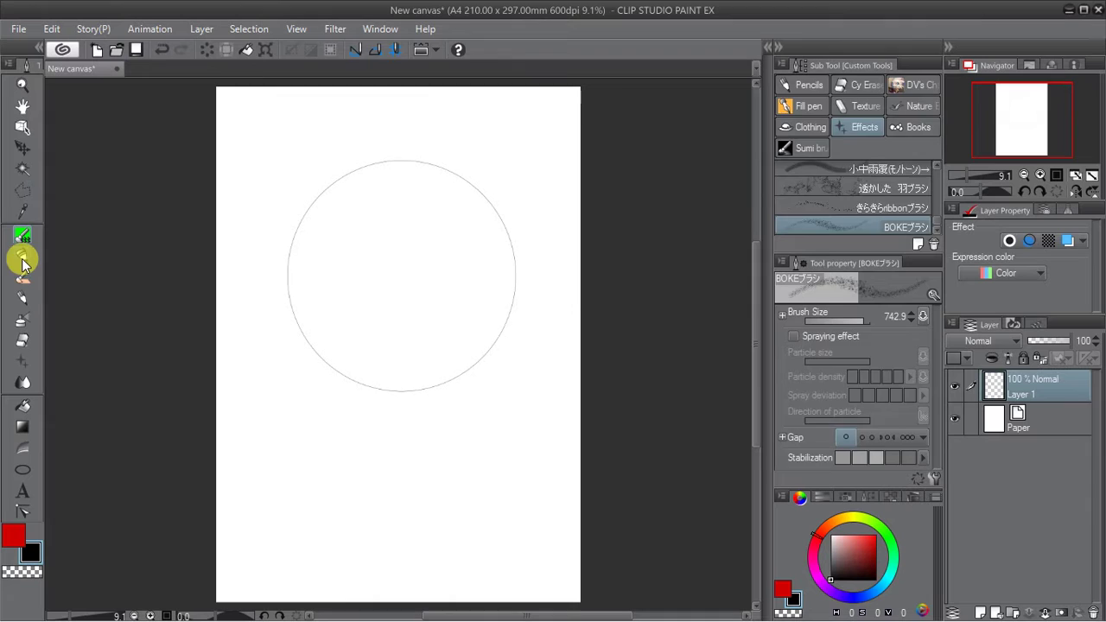
left_click(21, 256)
left_click(812, 86)
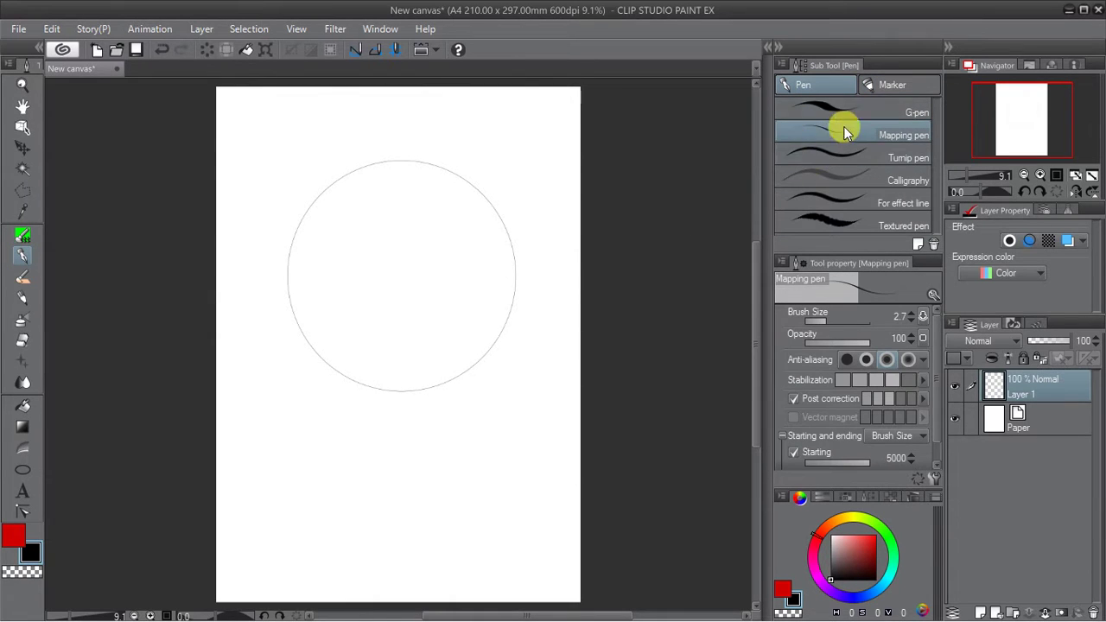
left_click(910, 315)
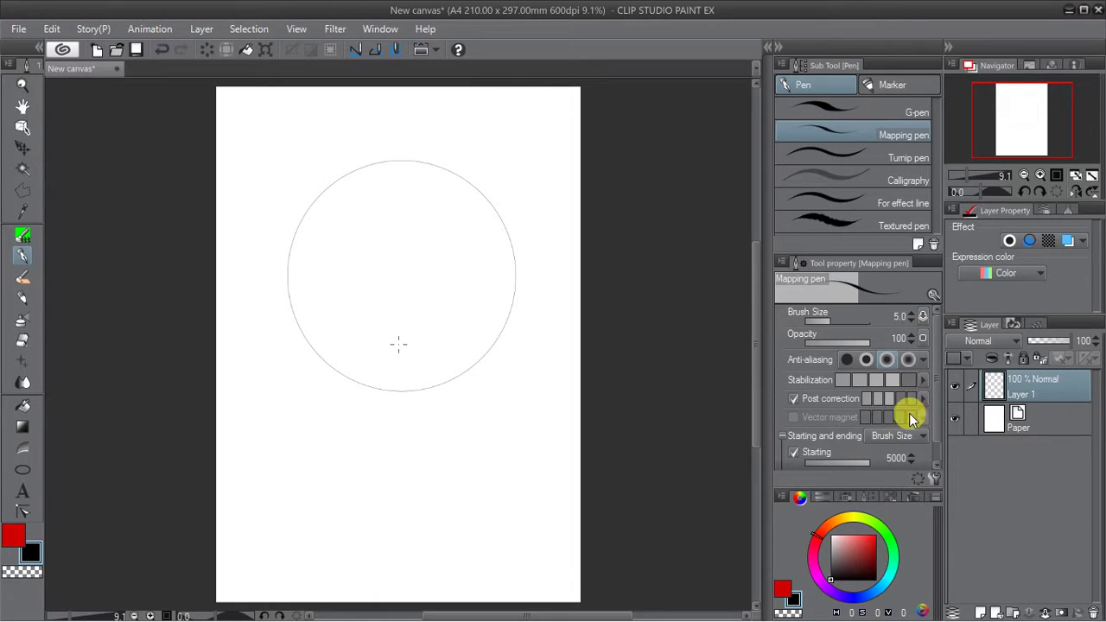
left_click(1041, 176)
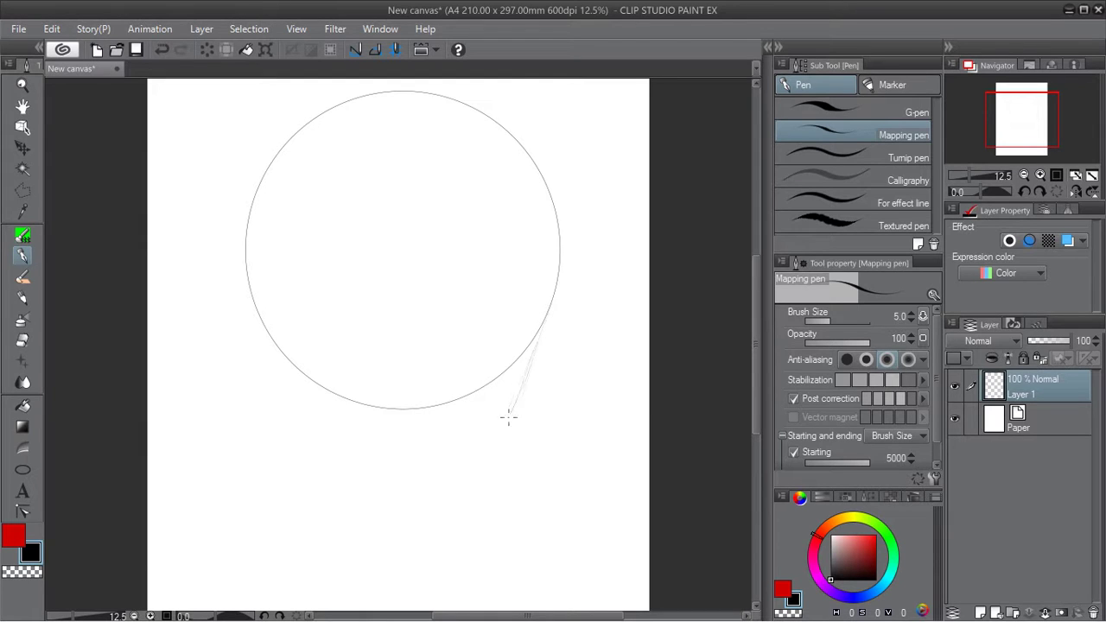
left_click_drag(514, 391, 458, 487)
left_click_drag(395, 552, 469, 475)
left_click_drag(534, 352, 506, 442)
left_click_drag(416, 542, 486, 484)
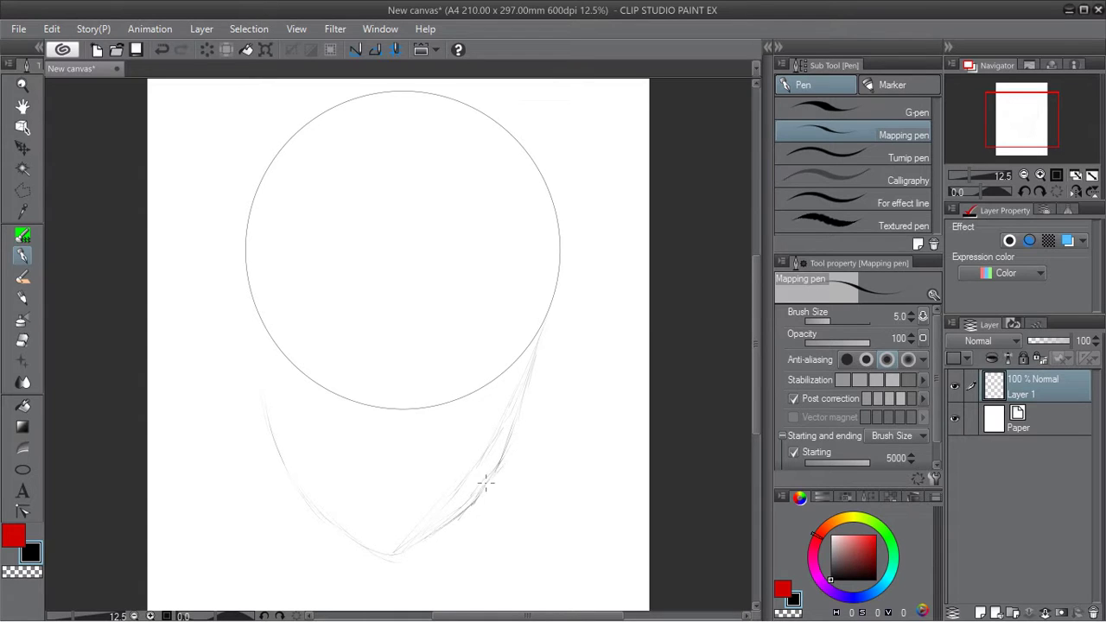
Reinforce the left jawline down to the chin with the Mapping pen at size 9.2.
left_click_drag(876, 317, 834, 329)
mouse_move(267, 413)
left_mouse_down()
mouse_move(283, 465)
mouse_move(267, 404)
mouse_move(290, 463)
mouse_move(267, 399)
mouse_move(300, 495)
mouse_move(327, 527)
left_mouse_up()
key("ctrl+z")
left_click_drag(295, 480, 380, 557)
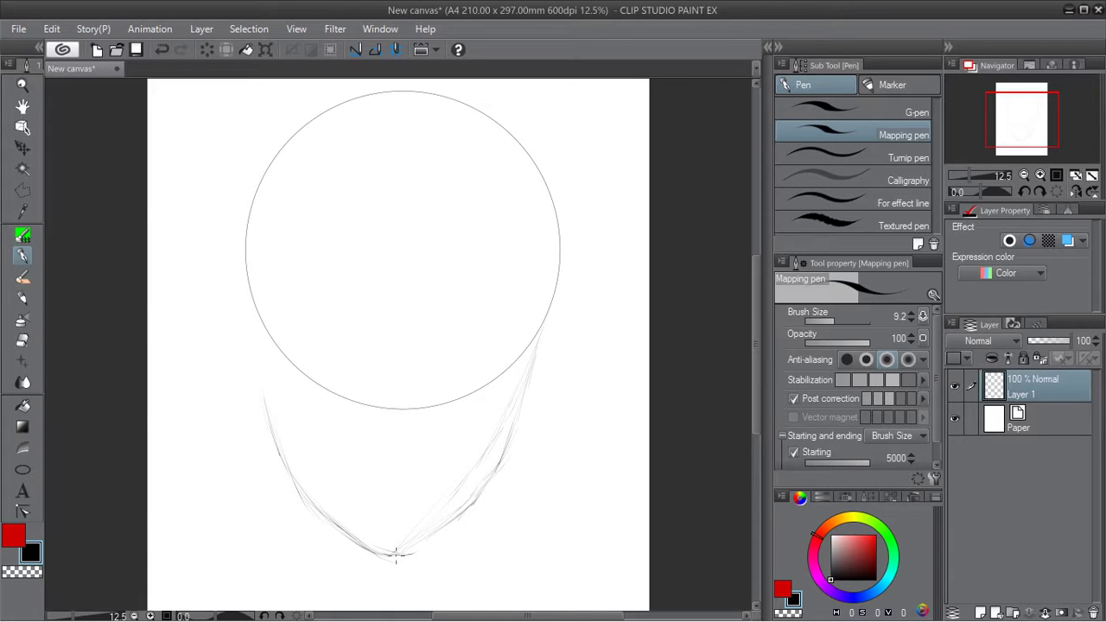
Darken the right jawline from the chin up toward the circle and undo the last strokes.
left_click_drag(416, 543, 488, 484)
left_click_drag(532, 369, 525, 391)
left_click_drag(532, 363, 501, 460)
left_click_drag(518, 417, 503, 456)
left_click(54, 30)
left_click(67, 48)
left_click(53, 28)
left_click(69, 49)
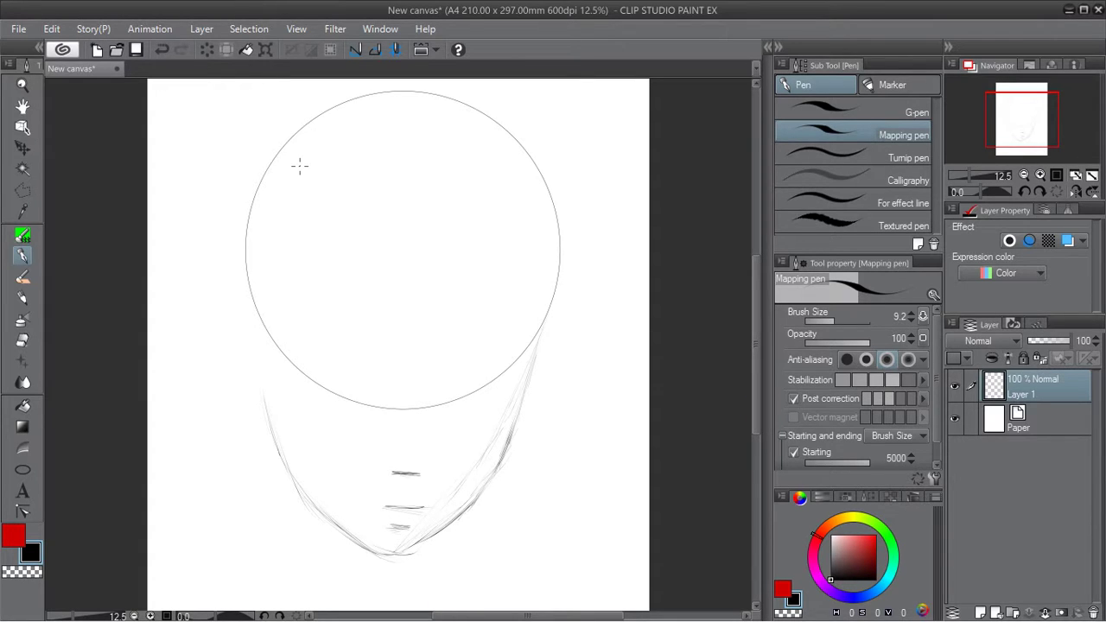
Sketch a vertical centre line from the circle's top down to the chin and add a new raster layer.
key("ctrl+z")
mouse_move(405, 136)
left_mouse_down()
mouse_move(409, 474)
mouse_move(373, 577)
left_mouse_up()
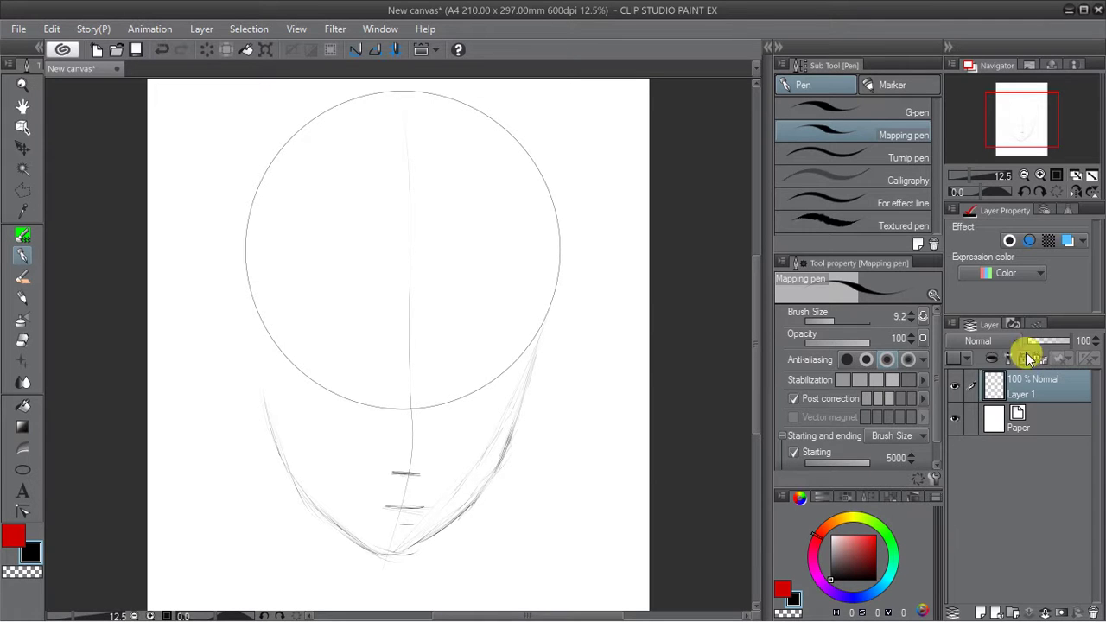
left_click(201, 28)
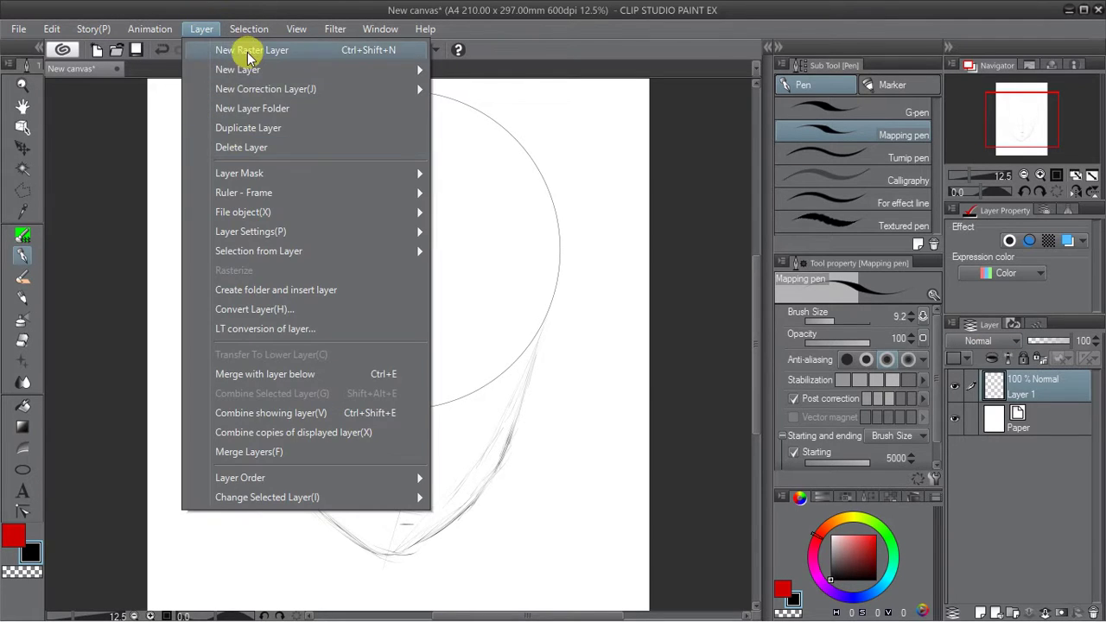
left_click(246, 49)
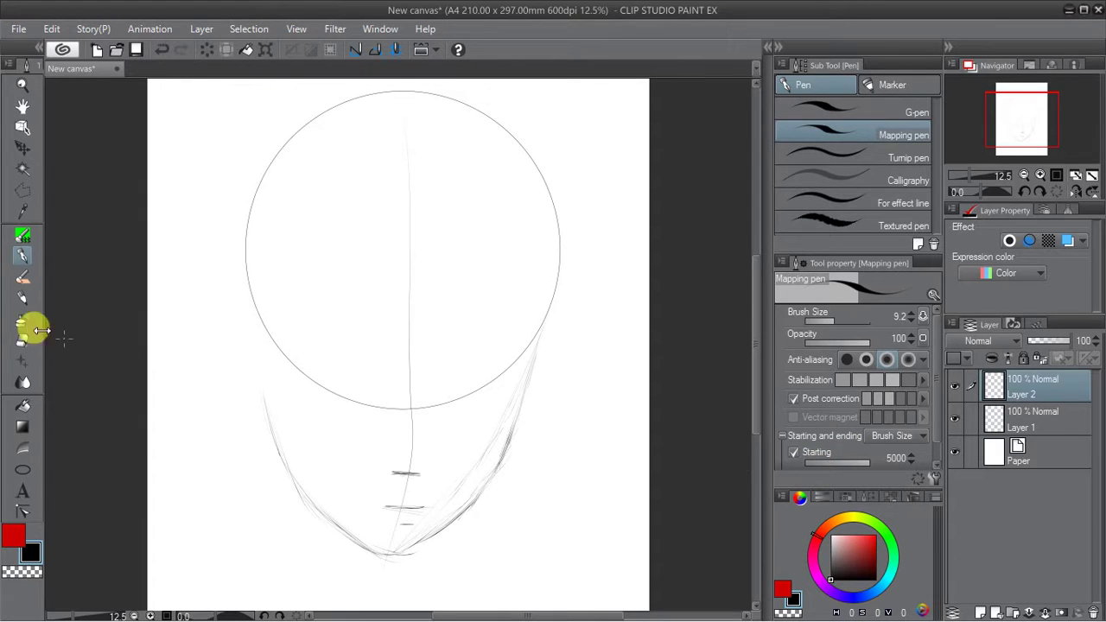
Choose the custom Mk I ser.III Pencil with brush size 135.8 and make Layer 1 active.
left_click(24, 256)
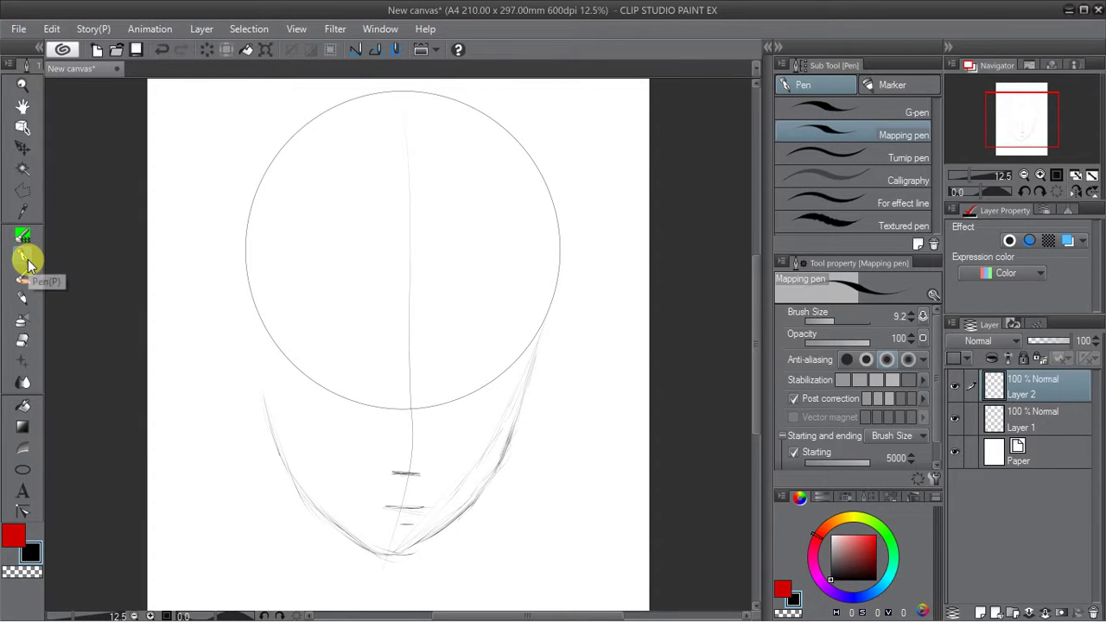
left_click(23, 236)
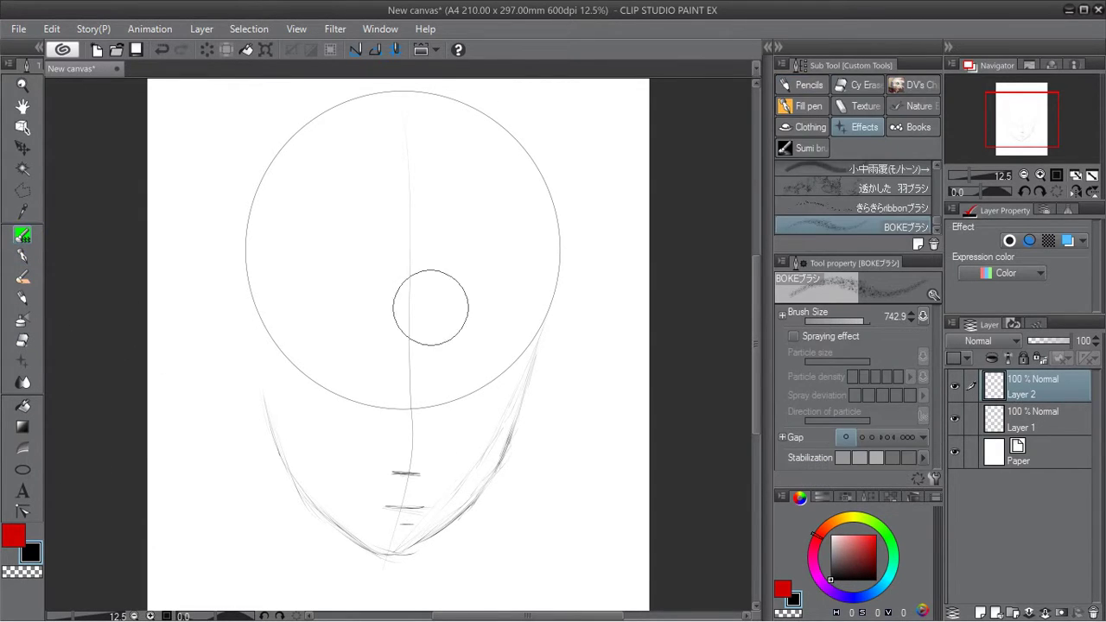
left_click(916, 88)
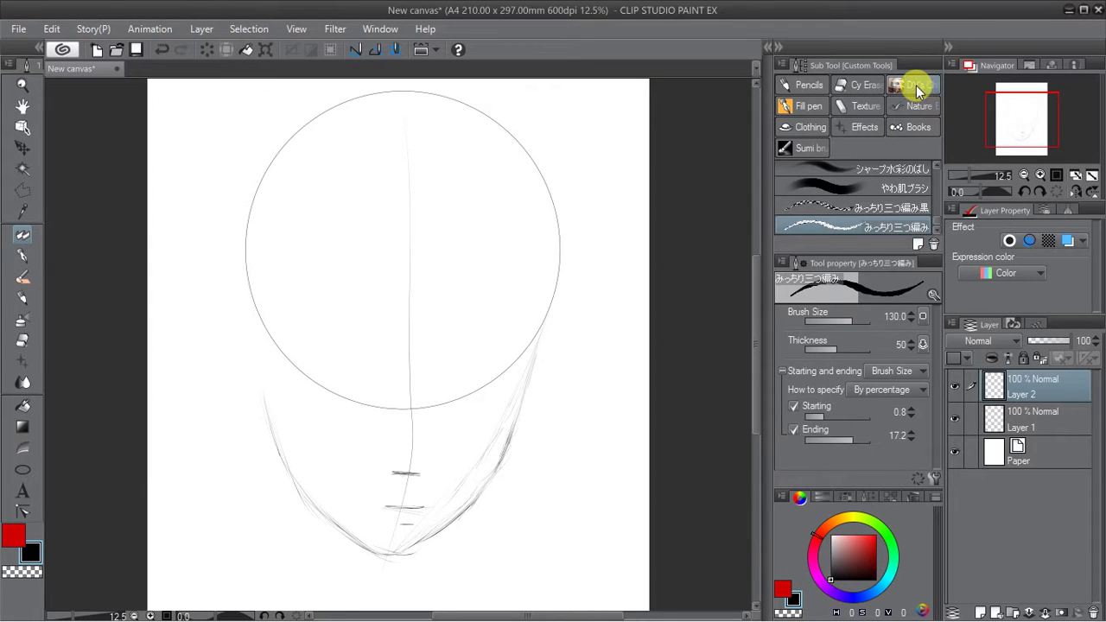
scroll(933, 216, "up", 3)
scroll(937, 199, "up", 5)
scroll(937, 182, "up", 4)
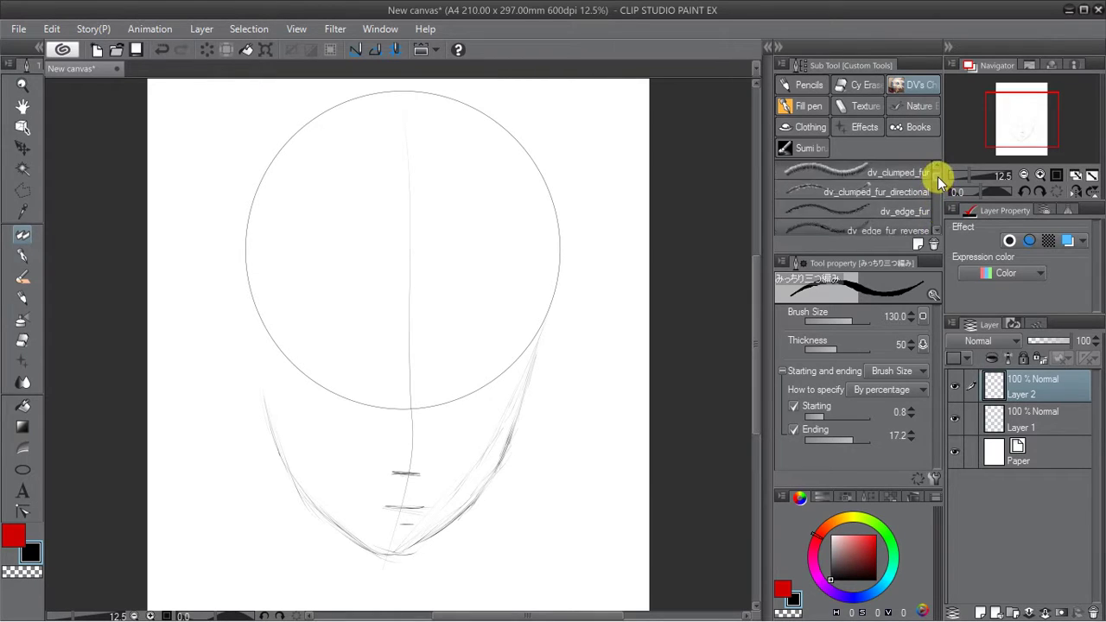
left_click(810, 87)
scroll(934, 227, "down", 2)
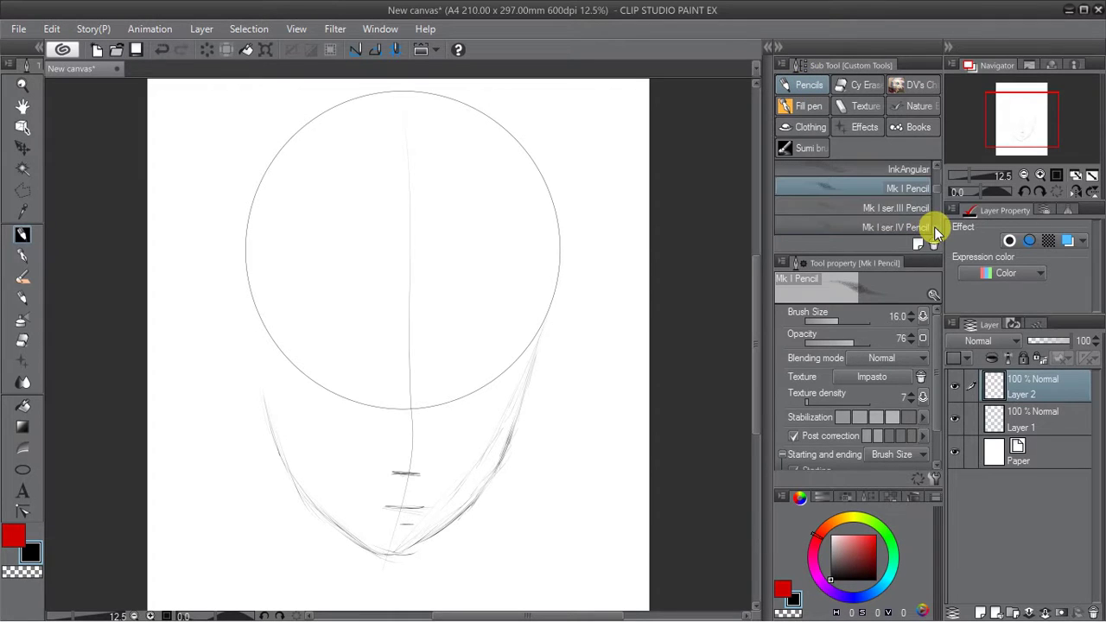
left_click(855, 211)
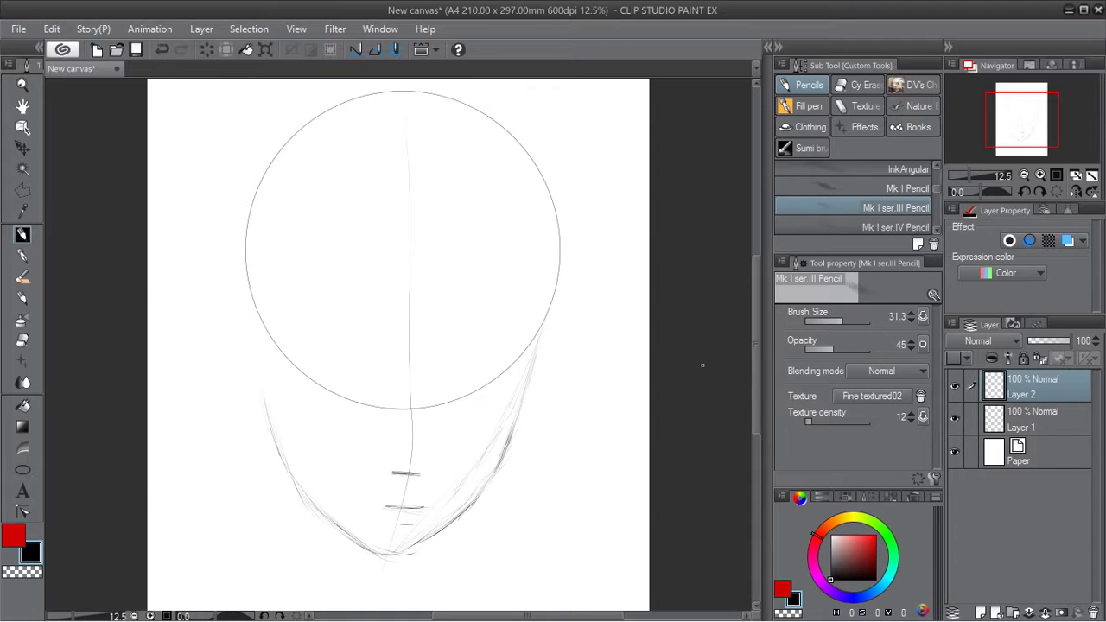
left_click_drag(845, 320, 856, 327)
left_click(1019, 419)
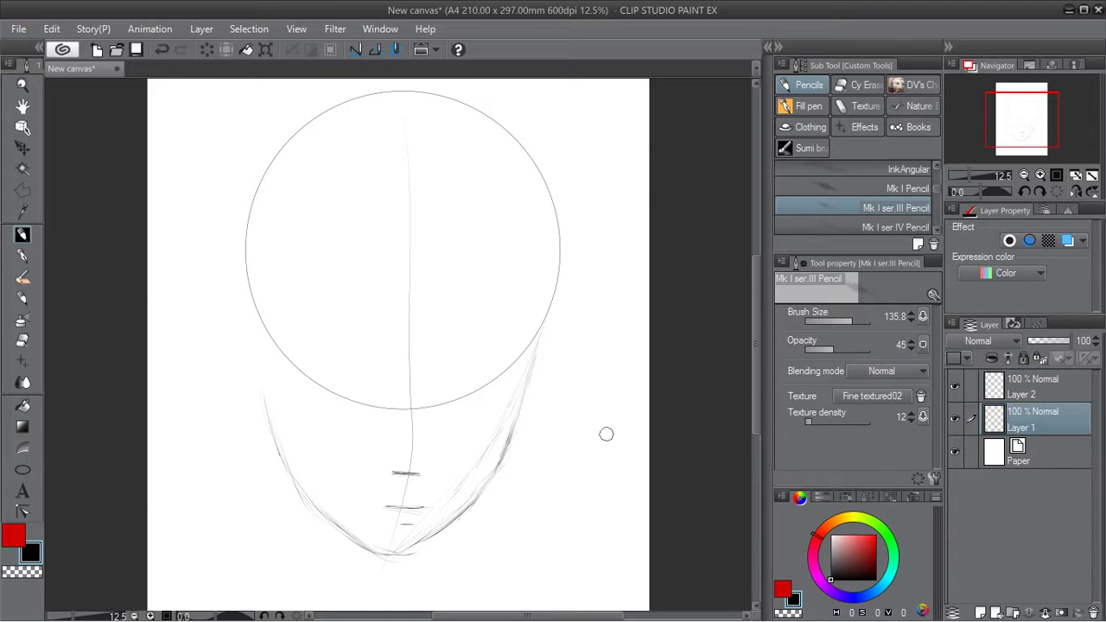
Try a pencil stroke across the face just below the circle.
left_click_drag(328, 417, 499, 424)
left_click(51, 29)
left_click(77, 47)
Shade a band across the circle's lower edge at brush size 960.4 and erase its overhang beyond the right jawline with the Hard eraser at 282.8.
left_click_drag(864, 321, 867, 319)
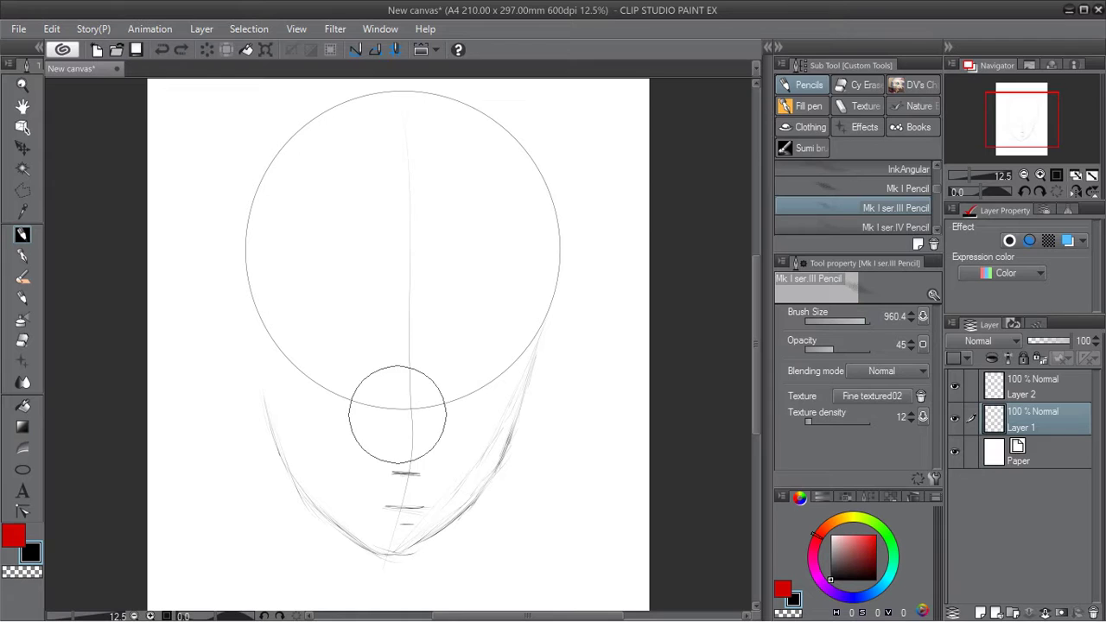
mouse_move(345, 399)
left_mouse_down()
mouse_move(419, 395)
mouse_move(462, 407)
mouse_move(503, 439)
mouse_move(578, 448)
left_mouse_up()
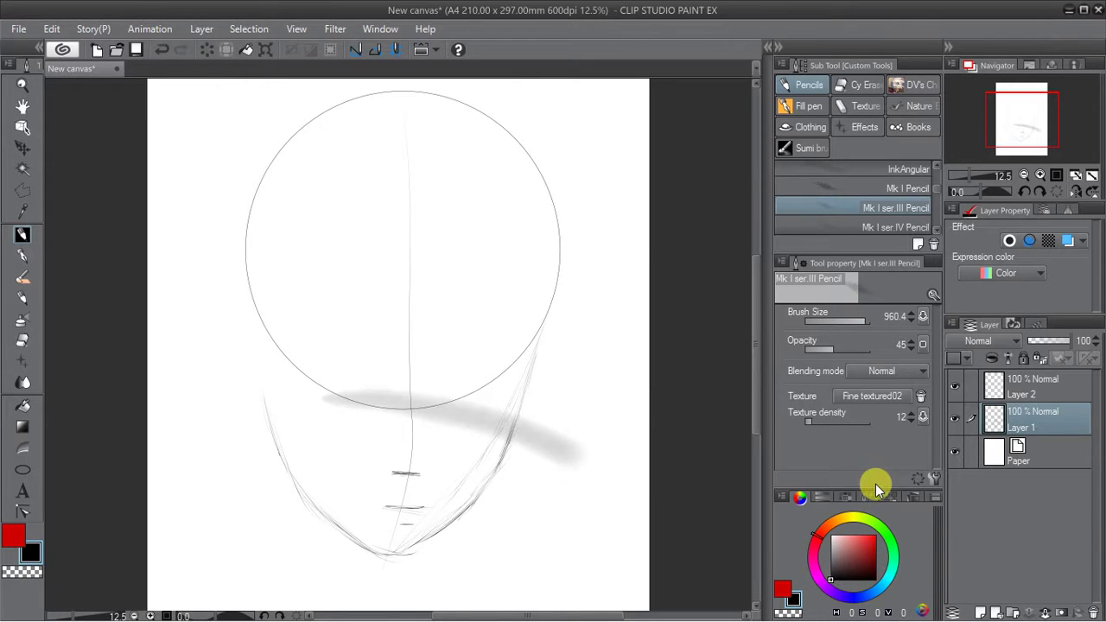
left_click(22, 340)
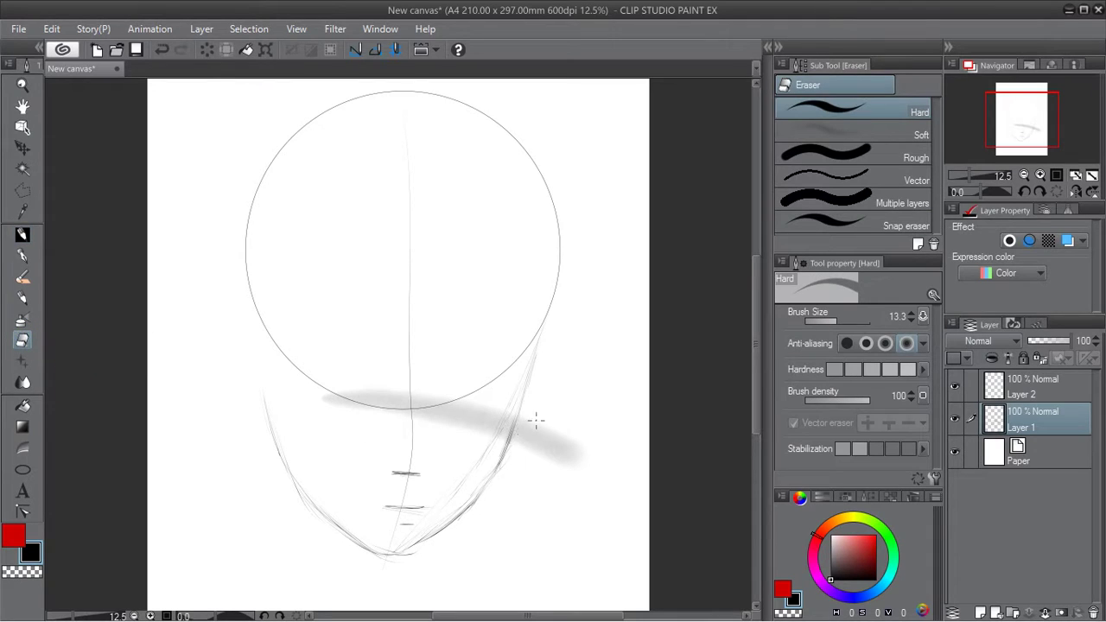
left_click_drag(841, 323, 868, 318)
mouse_move(592, 437)
left_mouse_down()
mouse_move(563, 424)
mouse_move(528, 447)
left_mouse_up()
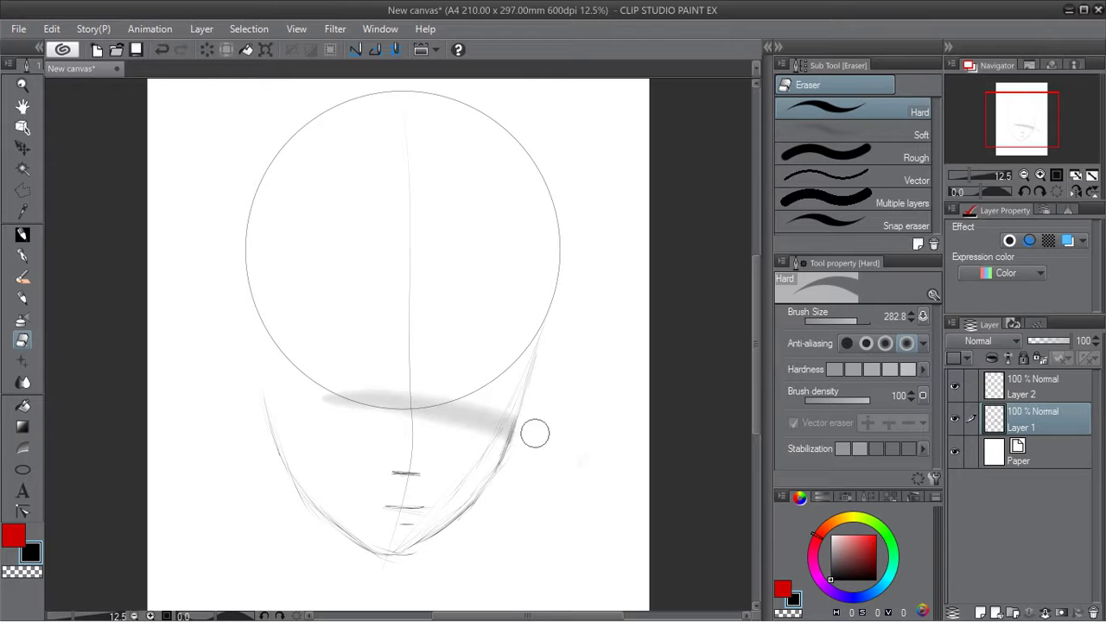
Make Layer 2 active and select the MK II ser.II brush from the custom Pencils group.
left_click(1042, 397)
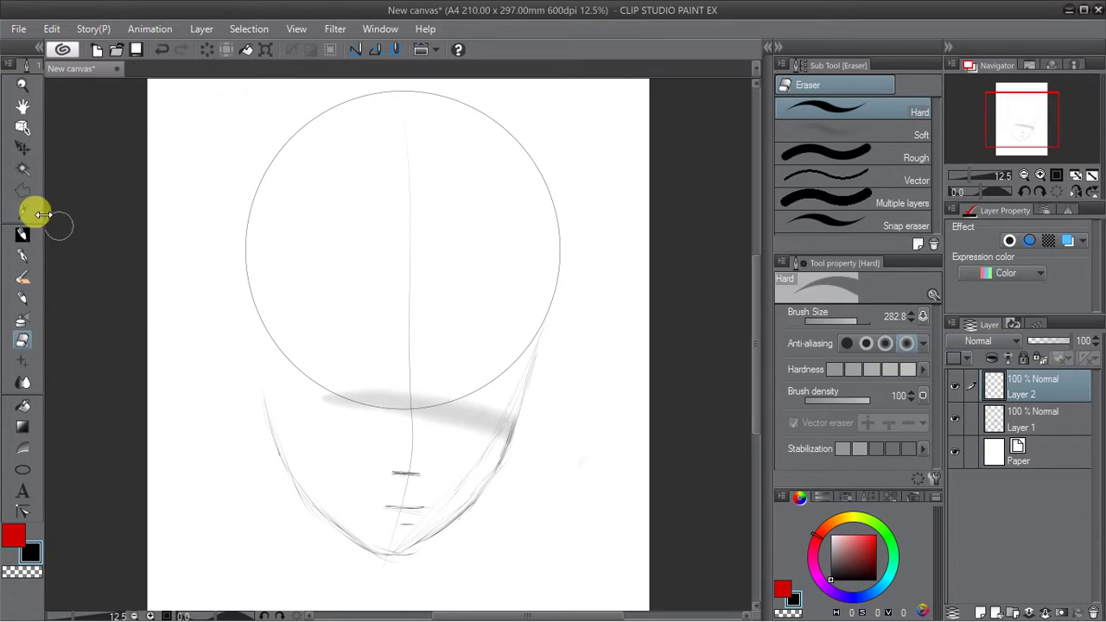
left_click(24, 256)
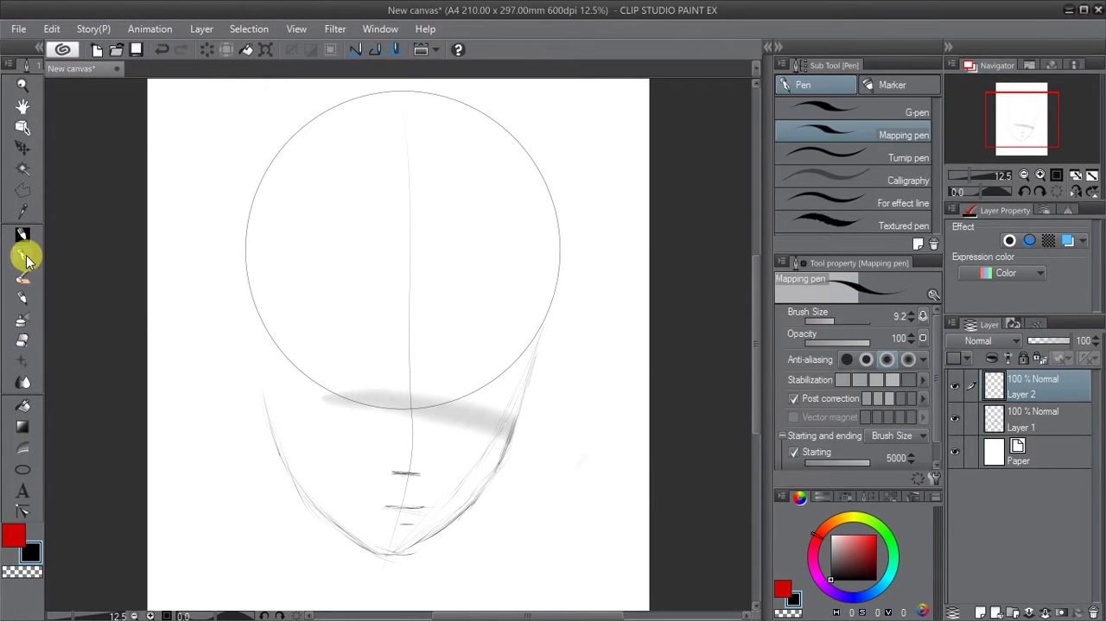
left_click(23, 236)
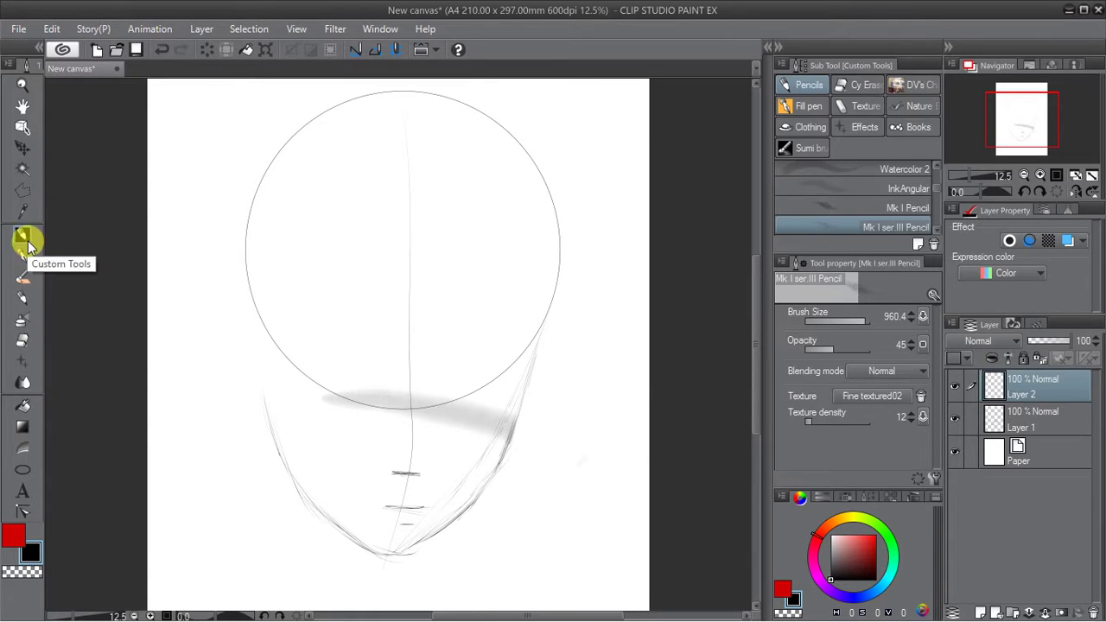
scroll(933, 190, "down", 5)
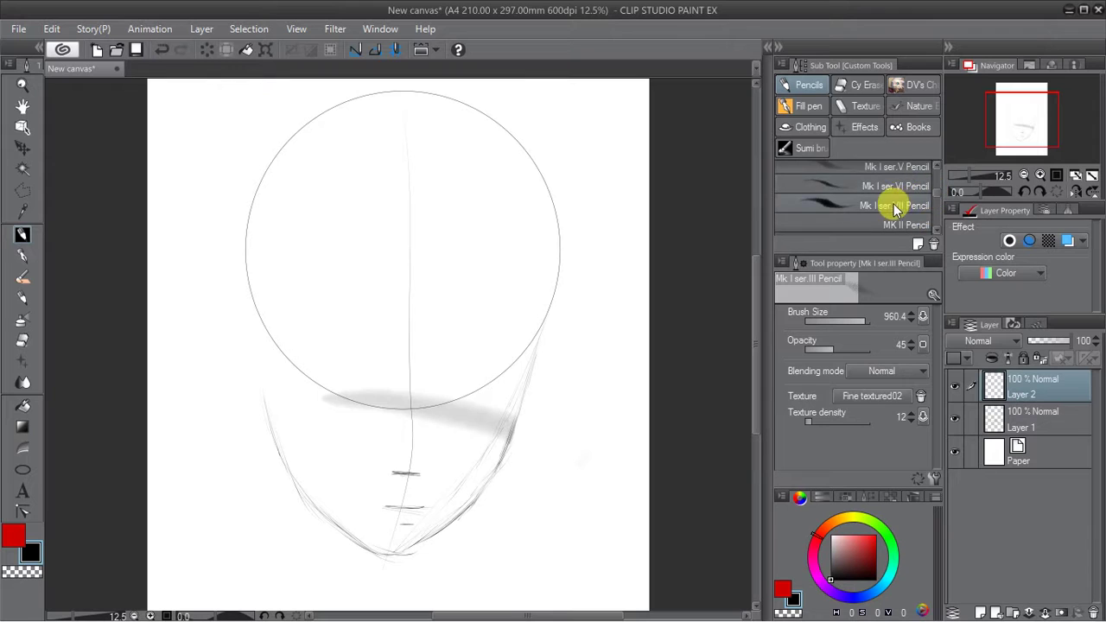
left_click(894, 205)
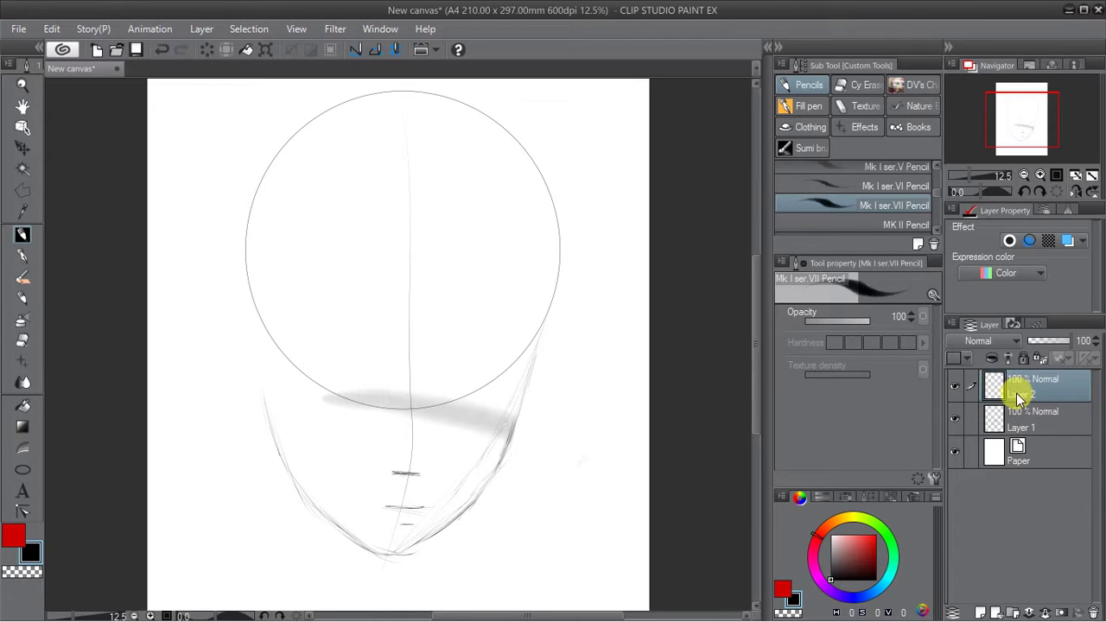
scroll(929, 229, "down", 3)
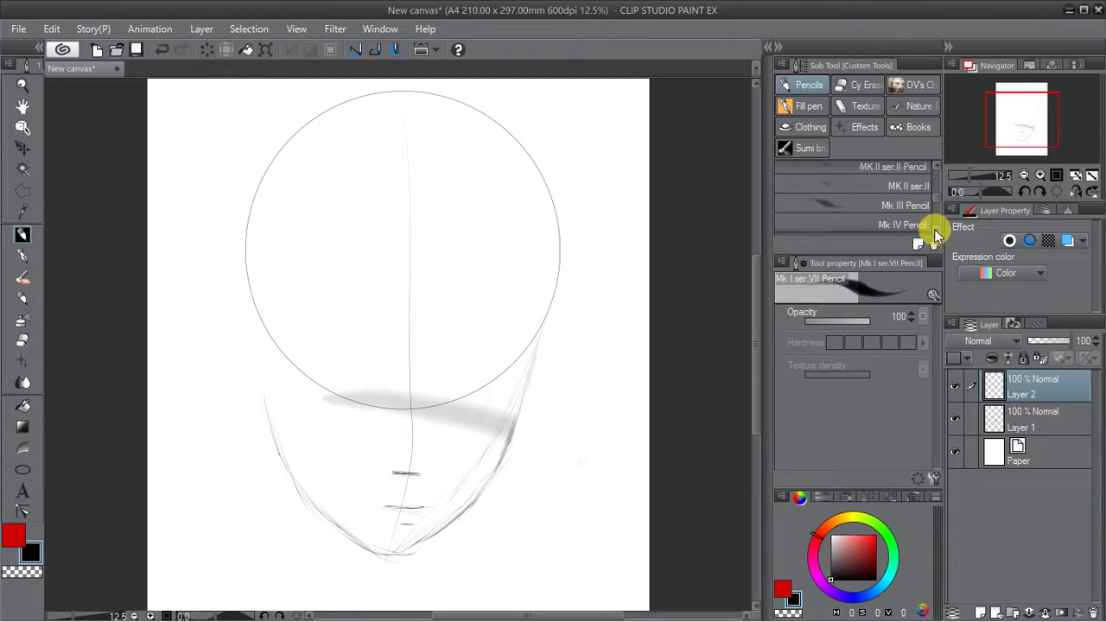
scroll(929, 227, "down", 1)
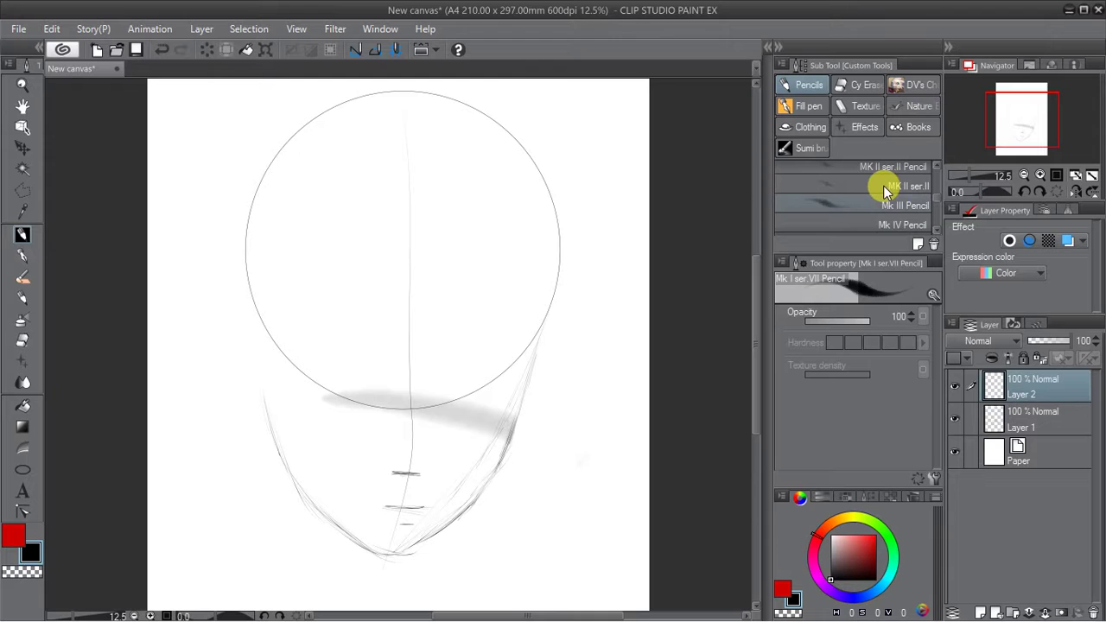
left_click(880, 192)
left_click(868, 186)
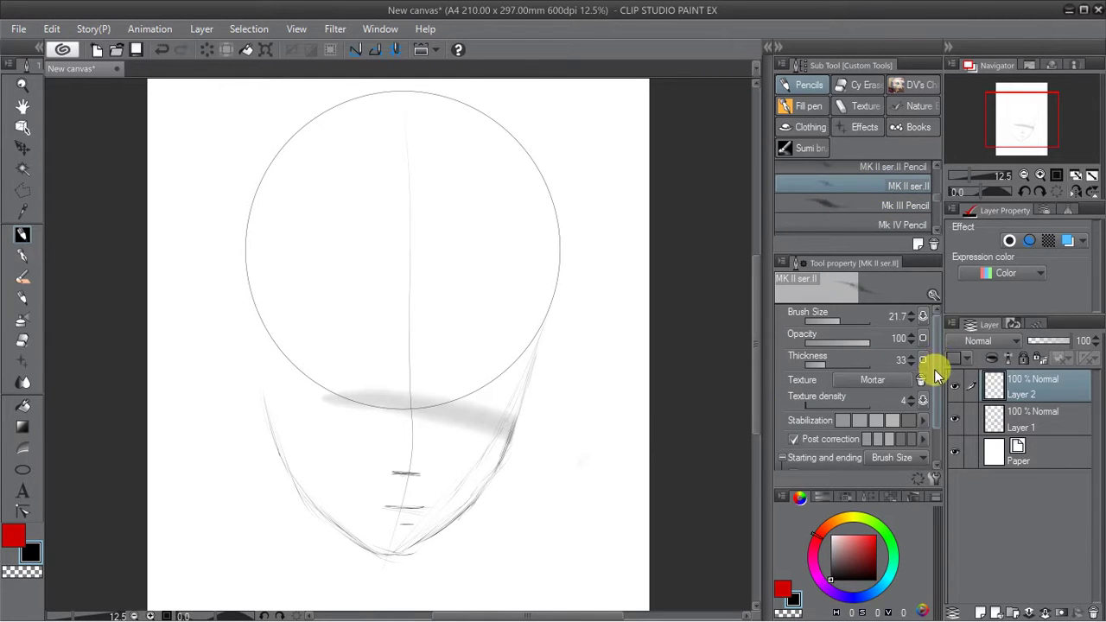
Set the MK II ser.II brush size to 250.2 and draw a short diagonal stroke inside the circle, right of the centre line.
scroll(933, 369, "down", 2)
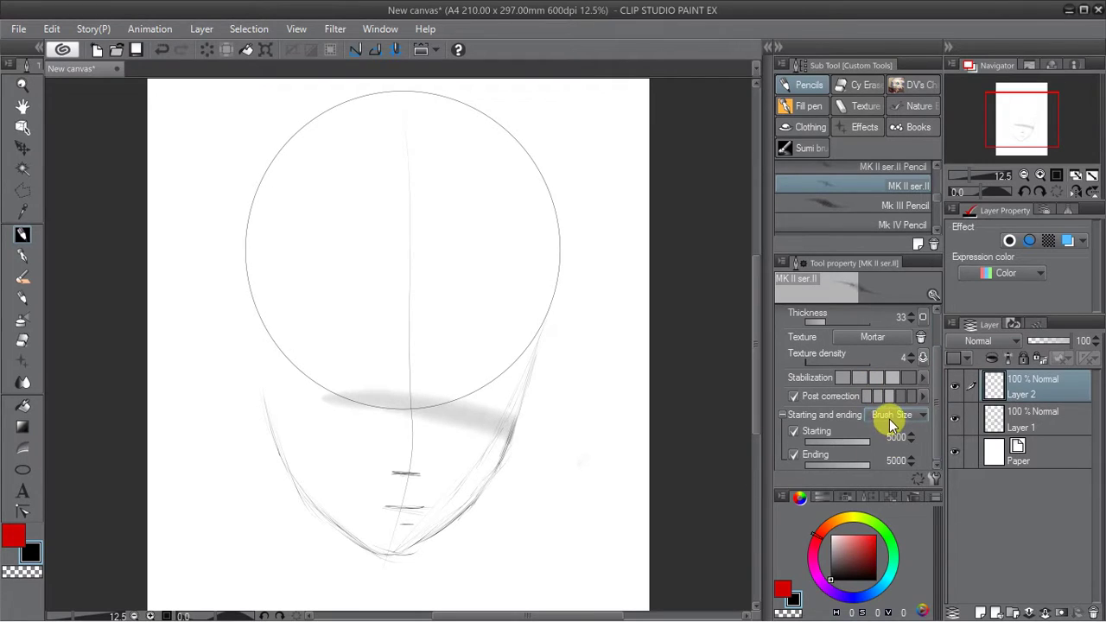
left_click(894, 417)
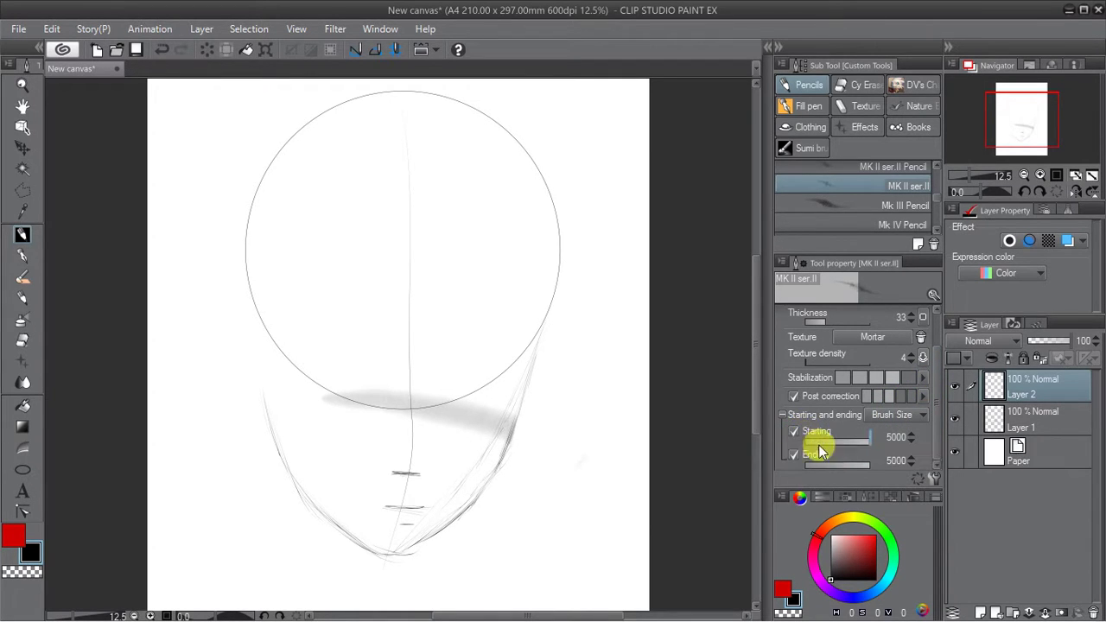
left_click(794, 432)
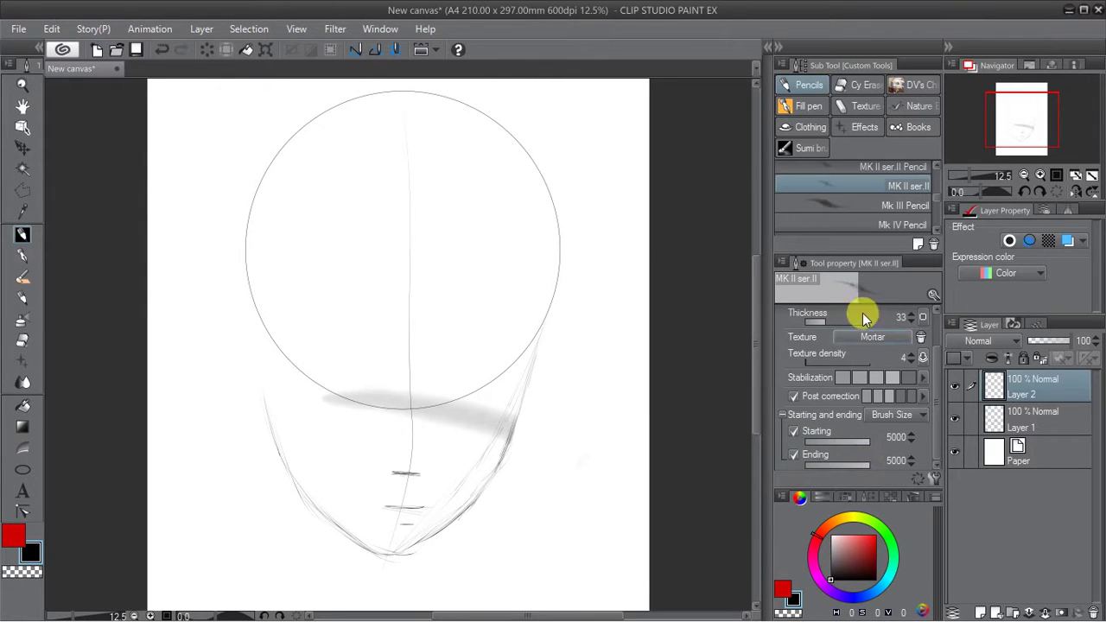
left_click_drag(937, 387, 937, 337)
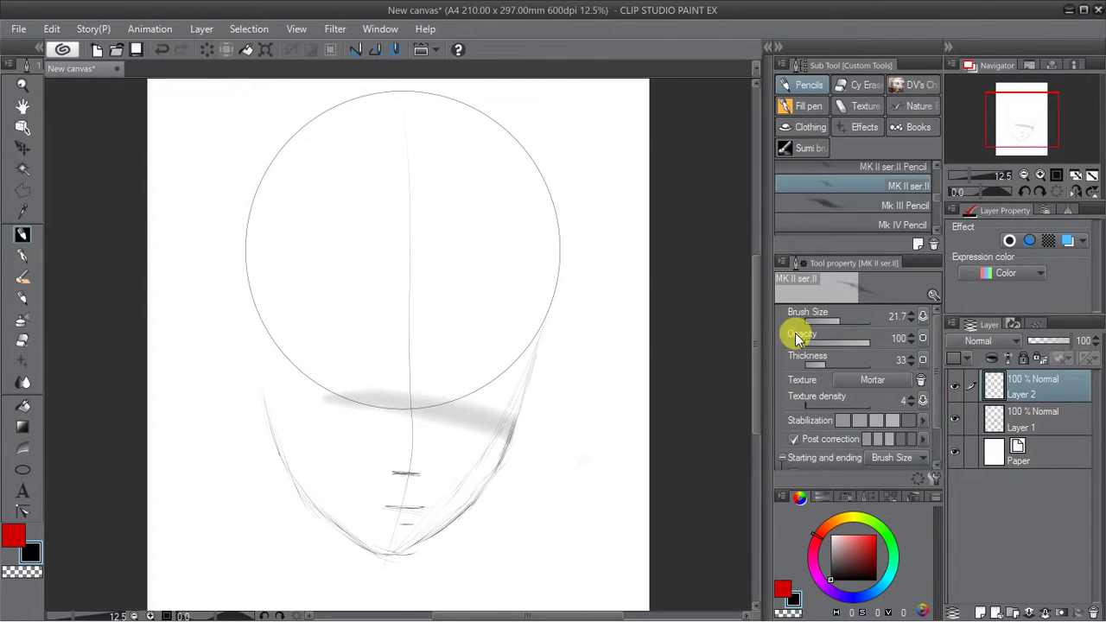
left_click(852, 320)
left_click_drag(853, 320, 858, 322)
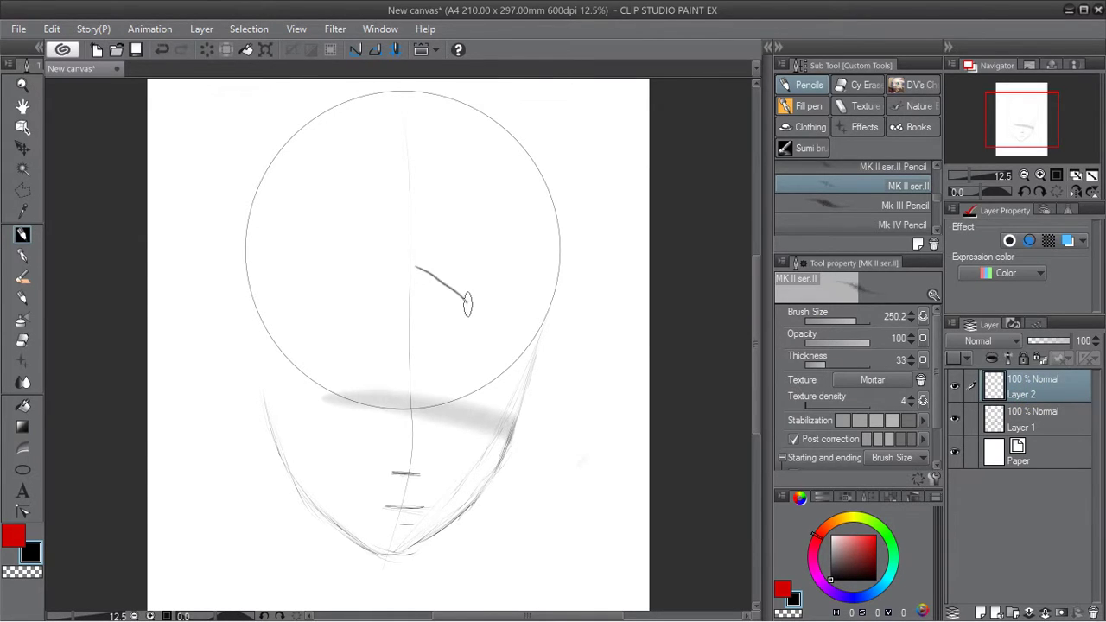
left_click_drag(881, 329, 847, 306)
Select the Mk I Pencil brush at size 221.4 and continue the diagonal stroke down to the circle's lower right edge.
left_click(903, 204)
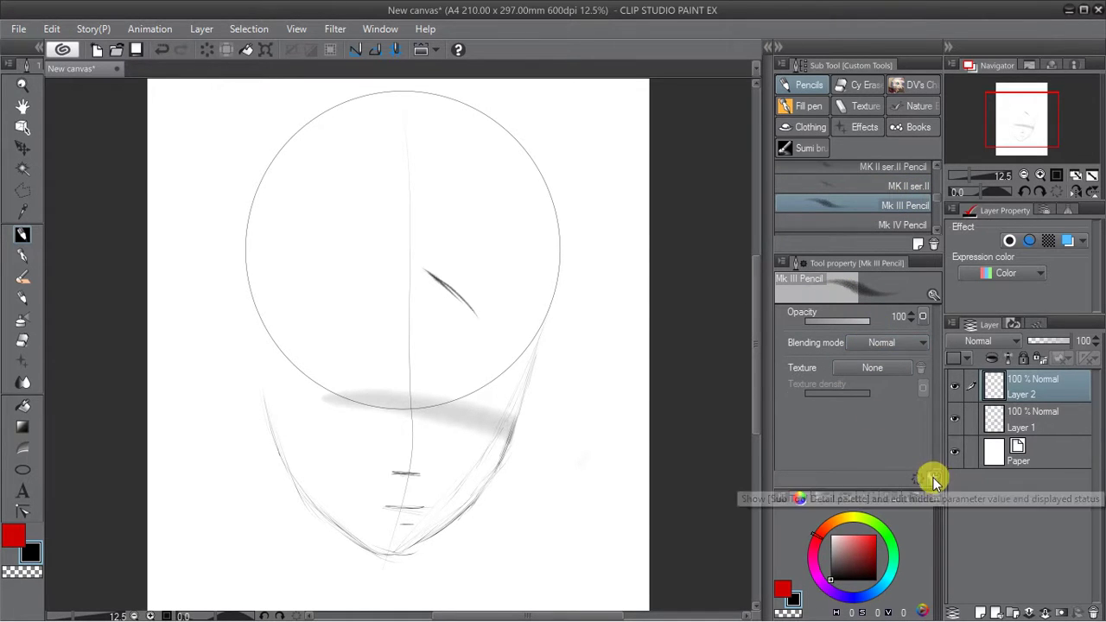
scroll(936, 192, "up", 4)
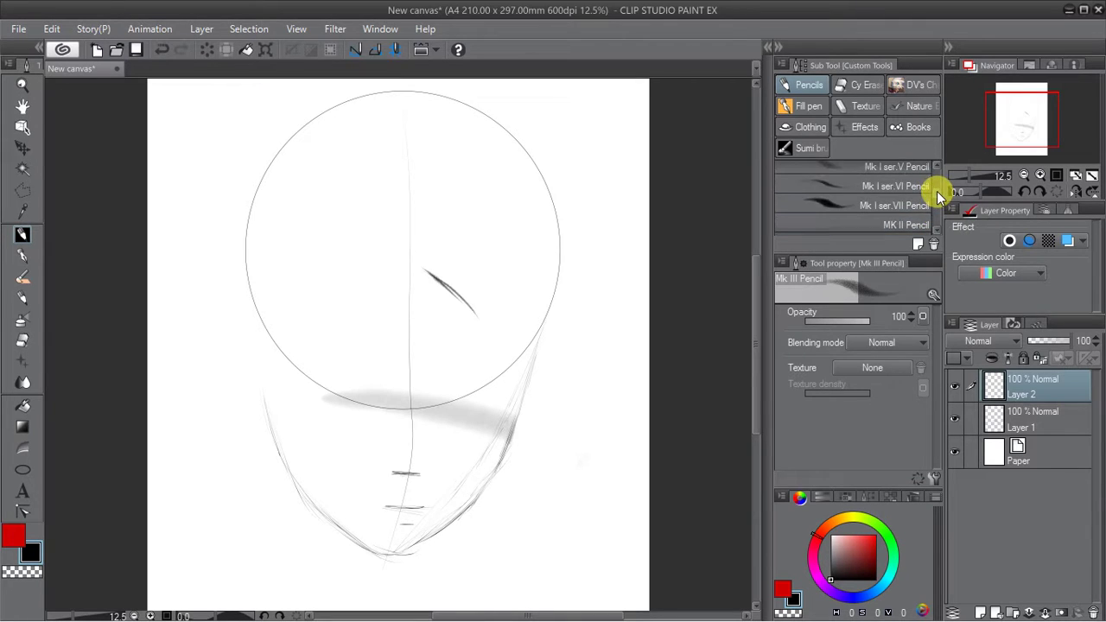
left_click(907, 204)
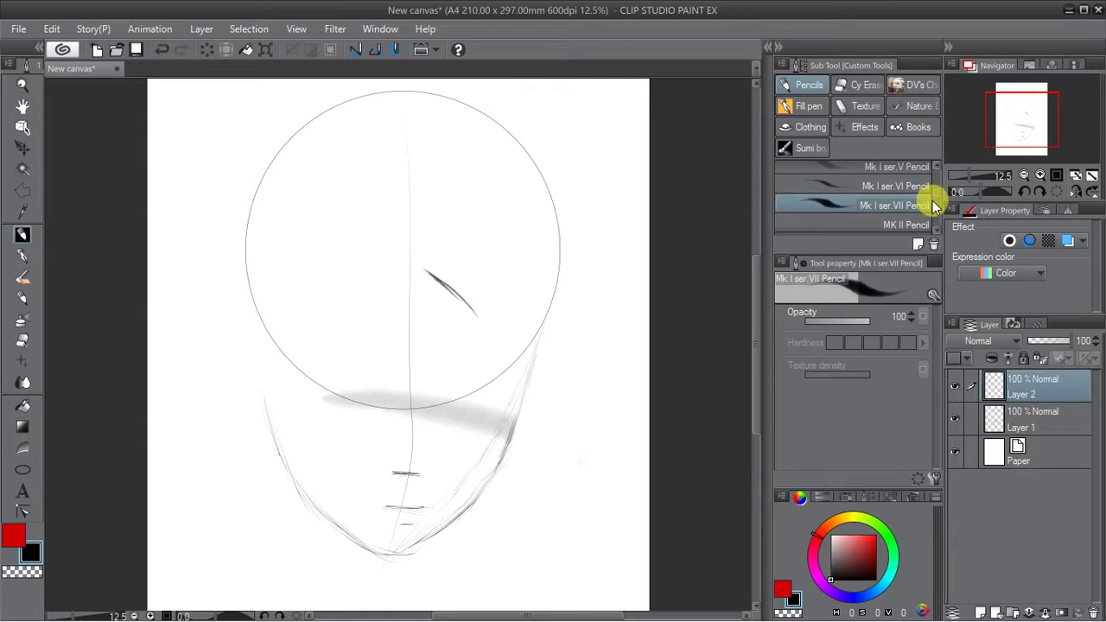
scroll(933, 168, "up", 3)
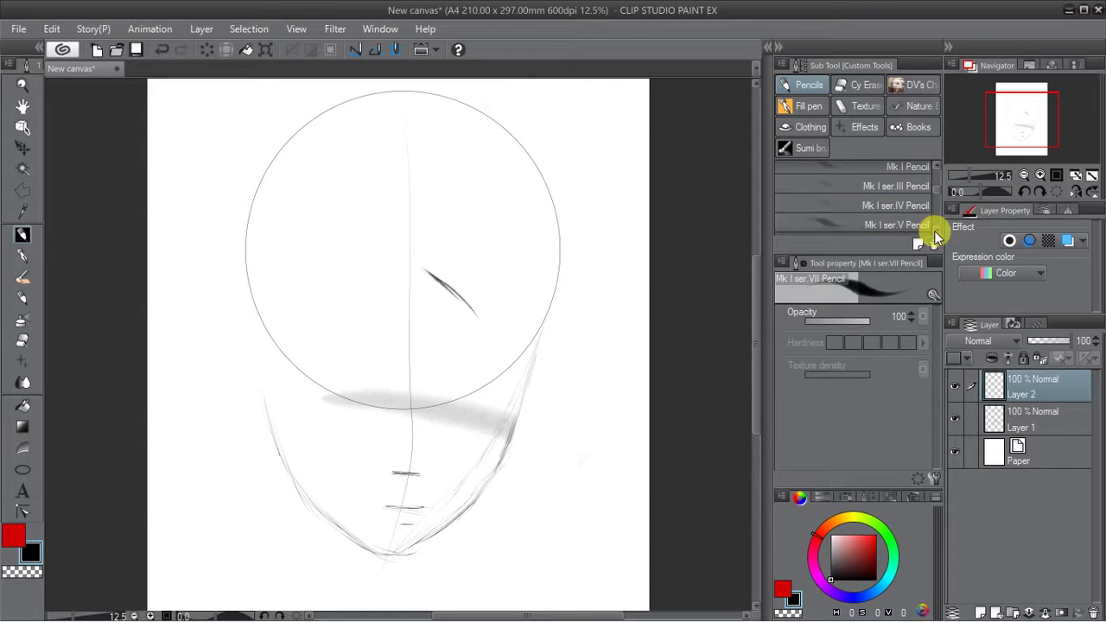
scroll(935, 165, "up", 1)
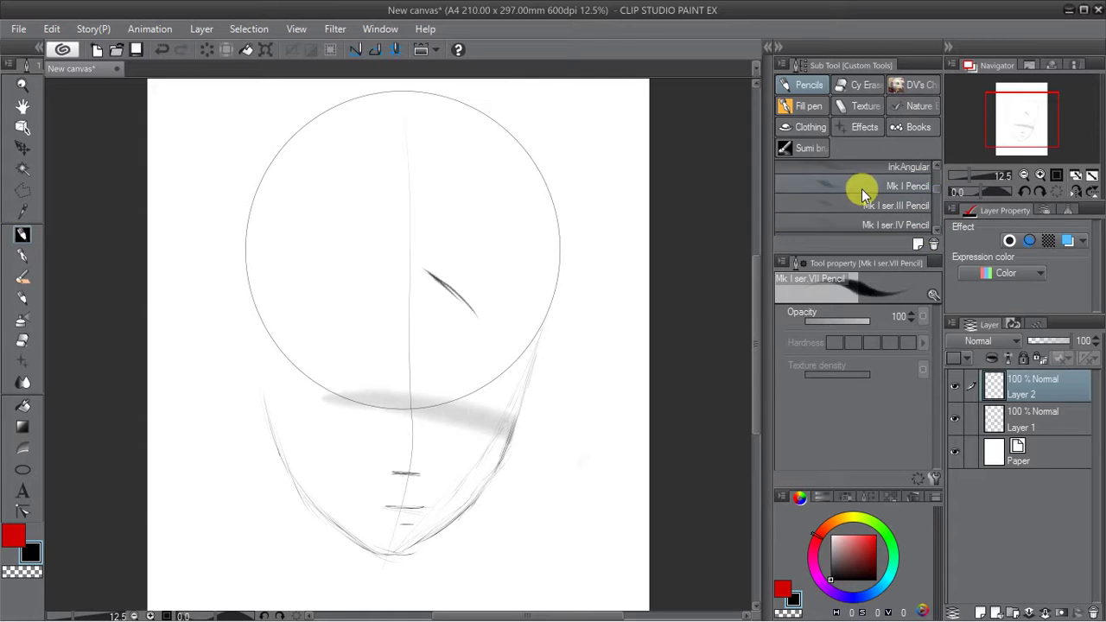
left_click(864, 187)
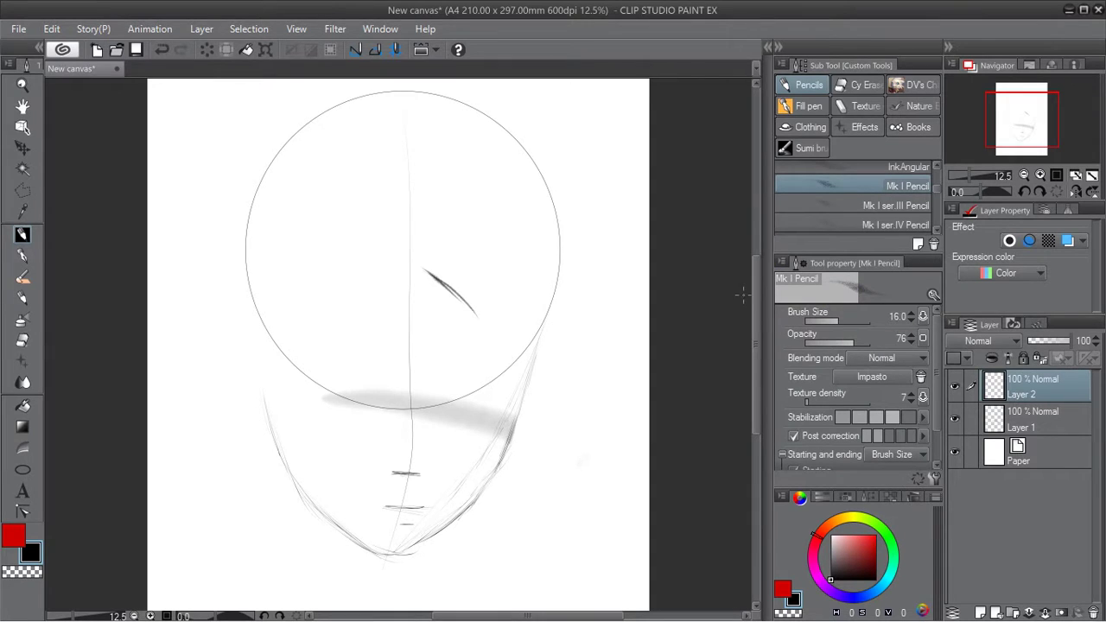
left_click(858, 326)
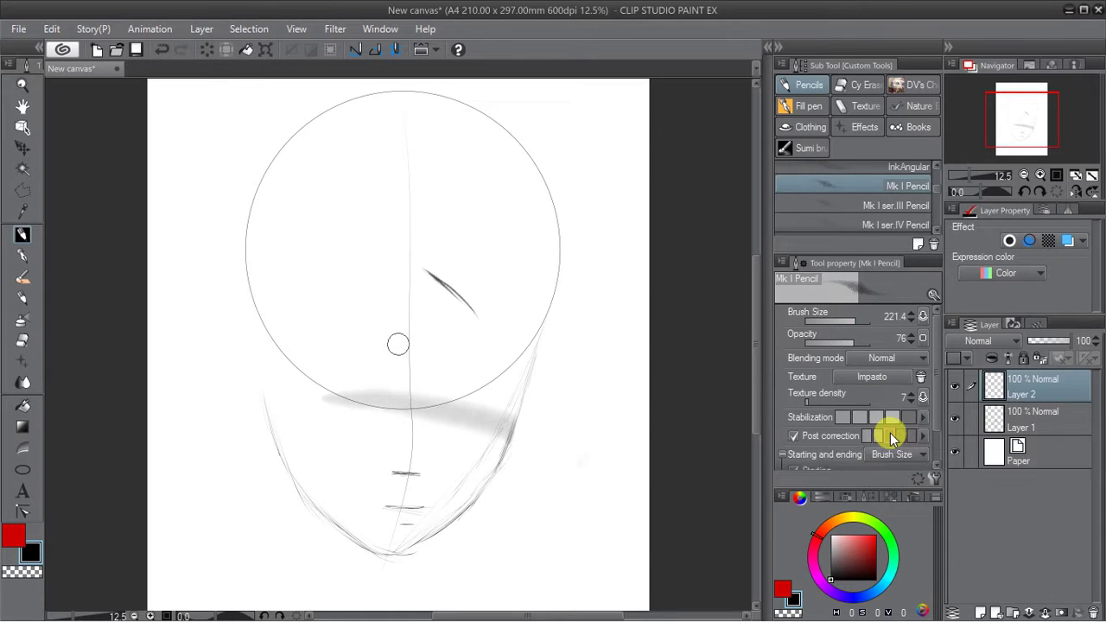
scroll(937, 404, "down", 1)
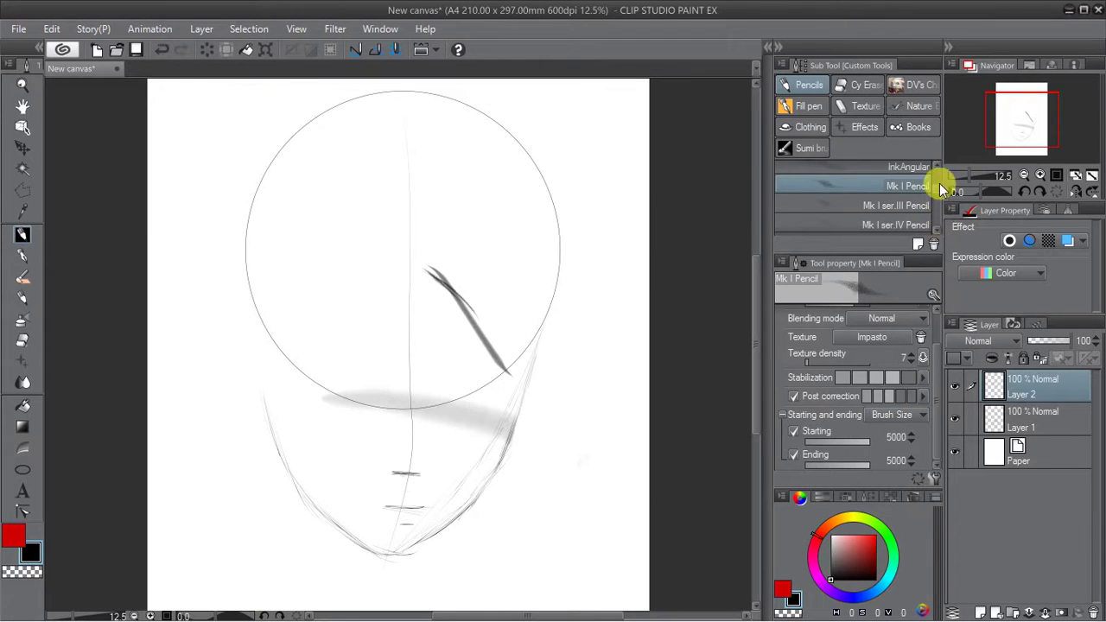
Select the Grease Pencil brush from the custom Pencils group and set its brush size to 361.1.
scroll(937, 172, "up", 3)
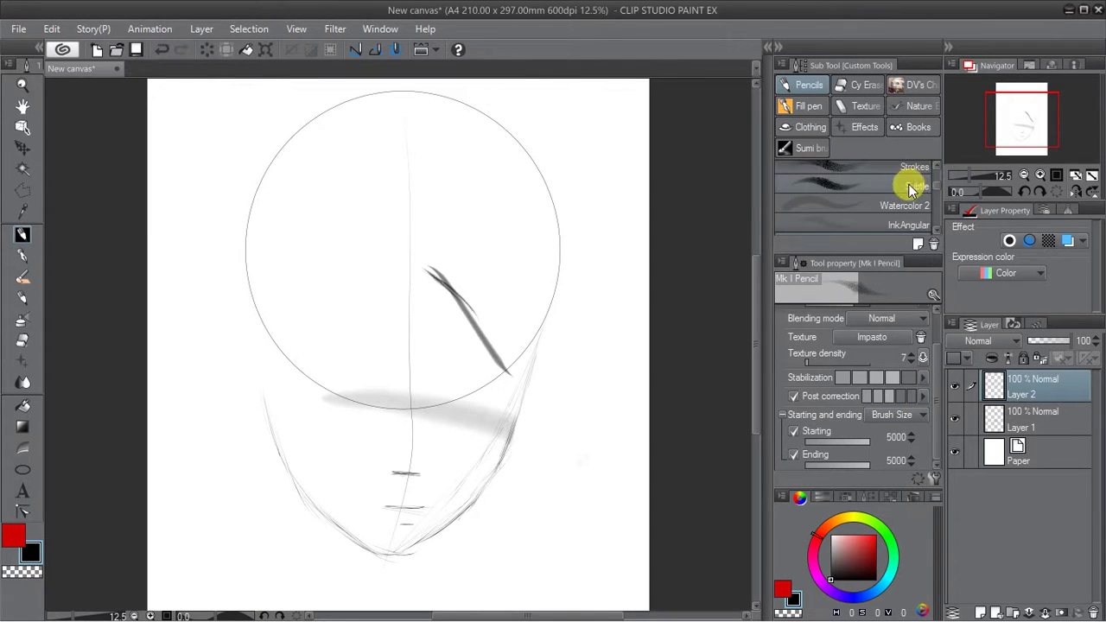
left_click(911, 187)
scroll(937, 168, "up", 3)
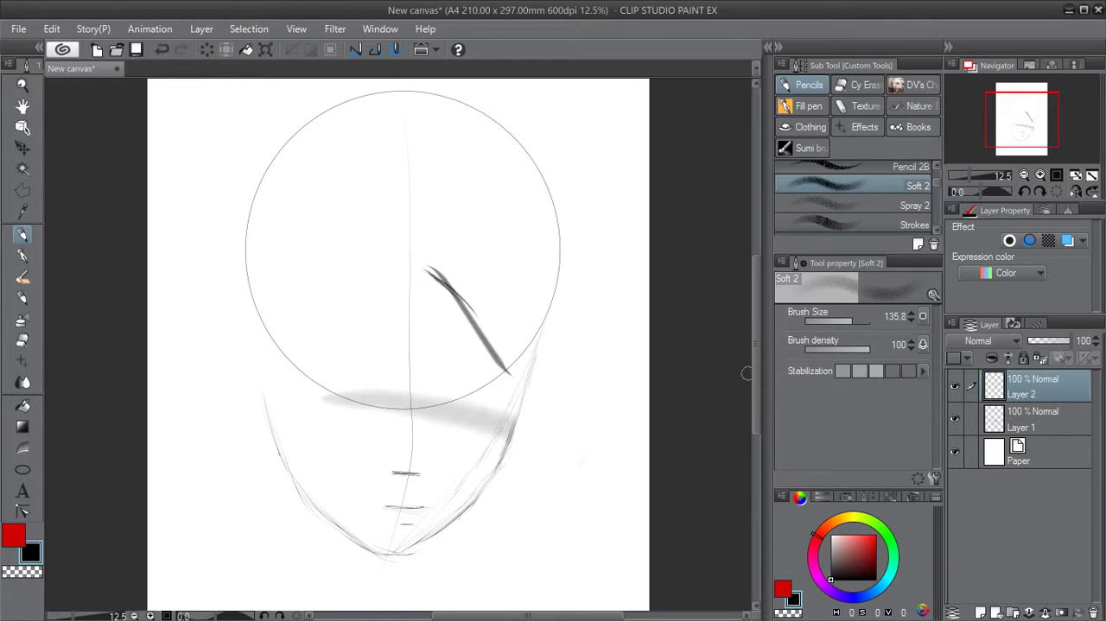
left_click(894, 170)
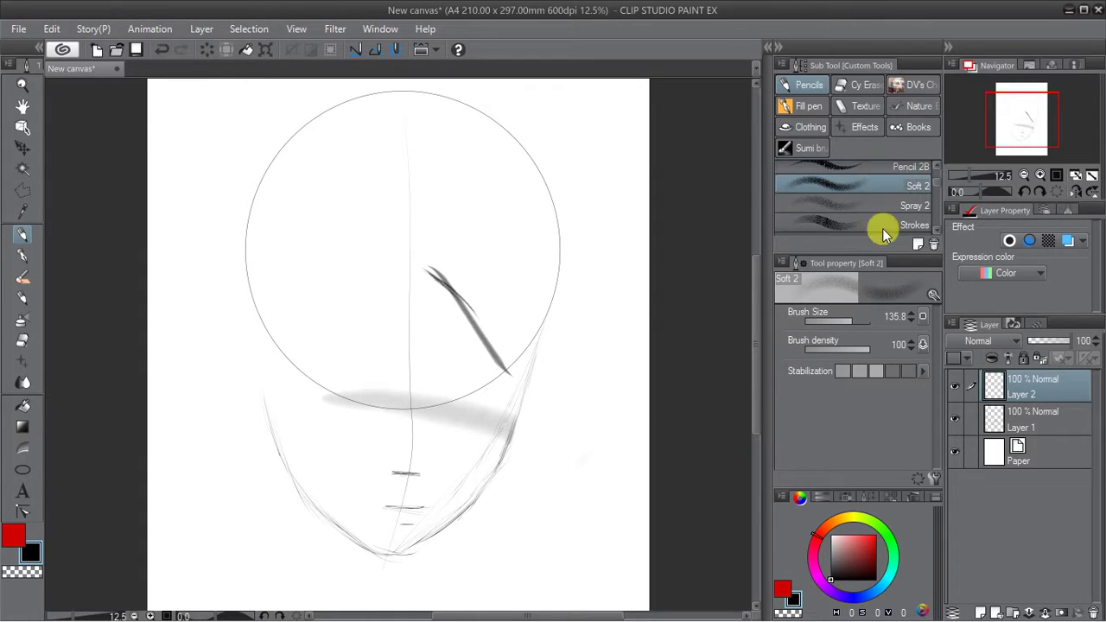
scroll(935, 166, "up", 3)
left_click(894, 210)
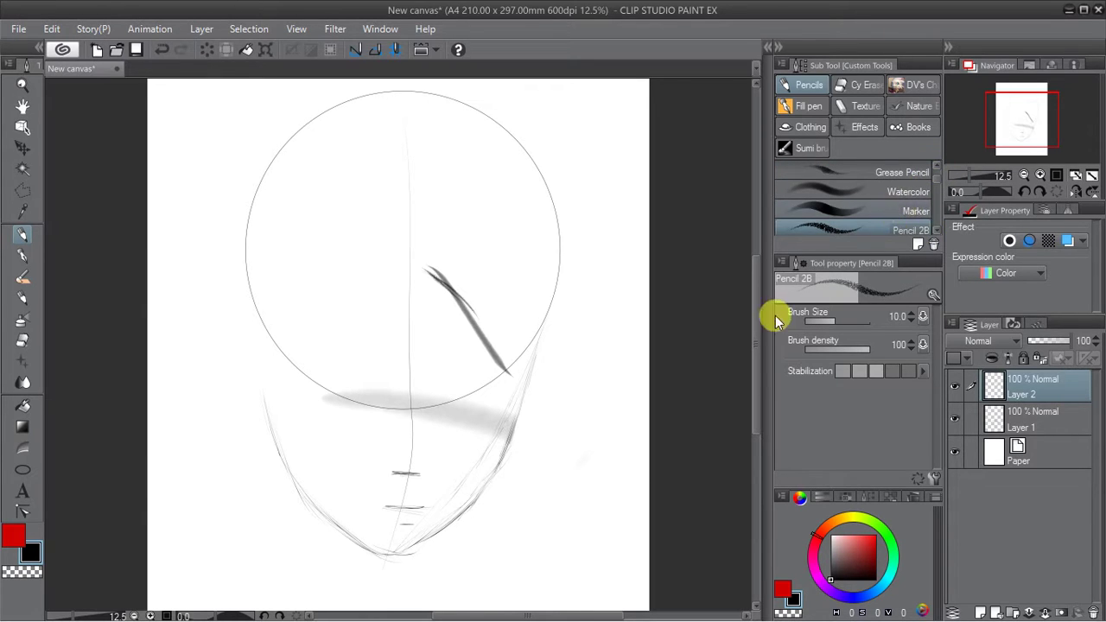
left_click(886, 193)
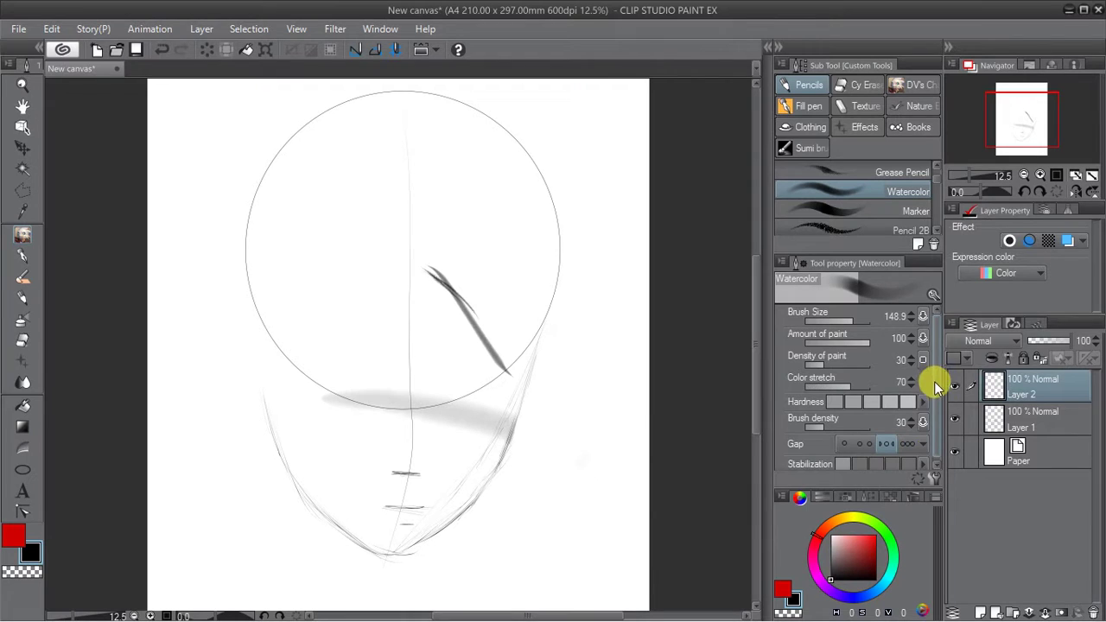
left_click_drag(935, 382, 932, 400)
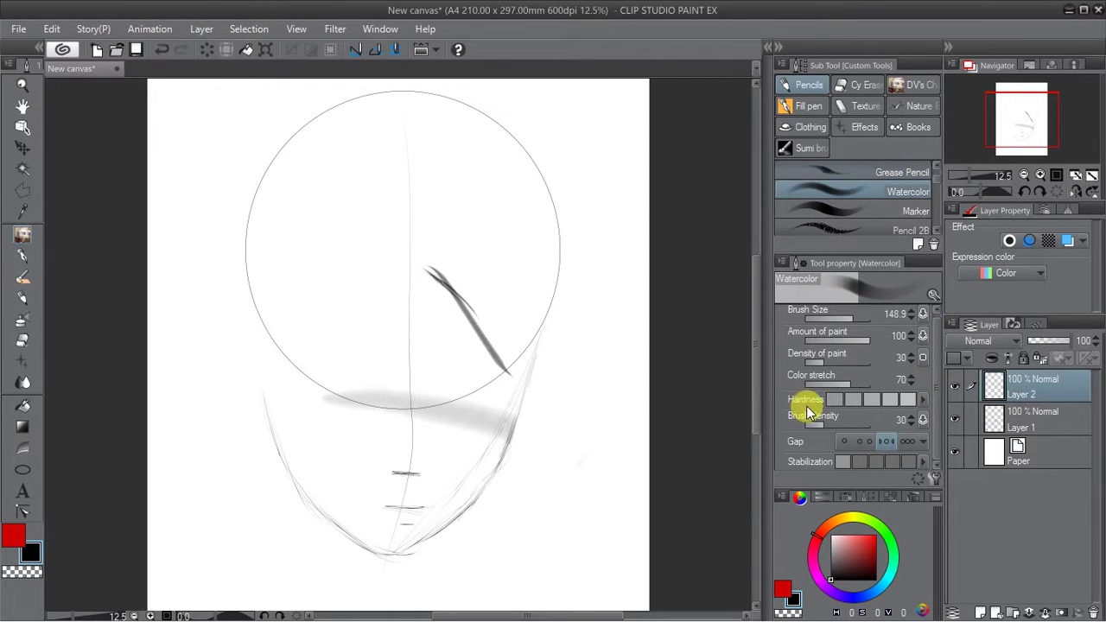
left_click_drag(851, 322, 858, 323)
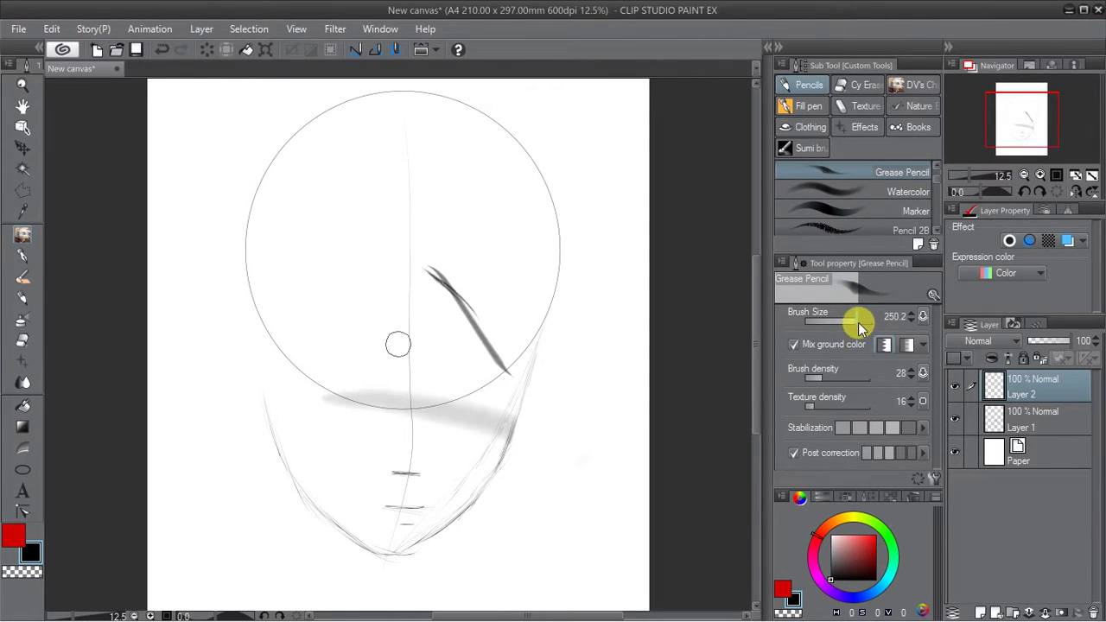
Paint a thick hair lock over the diagonal stroke and a second lock curving from the centre line down past the right jawline.
mouse_move(434, 287)
left_mouse_down()
mouse_move(476, 352)
mouse_move(494, 350)
mouse_move(470, 290)
mouse_move(447, 272)
mouse_move(507, 422)
mouse_move(457, 285)
mouse_move(487, 396)
mouse_move(434, 263)
mouse_move(474, 316)
mouse_move(474, 291)
mouse_move(443, 259)
mouse_move(490, 344)
mouse_move(532, 355)
mouse_move(431, 258)
mouse_move(454, 278)
mouse_move(429, 240)
left_mouse_up()
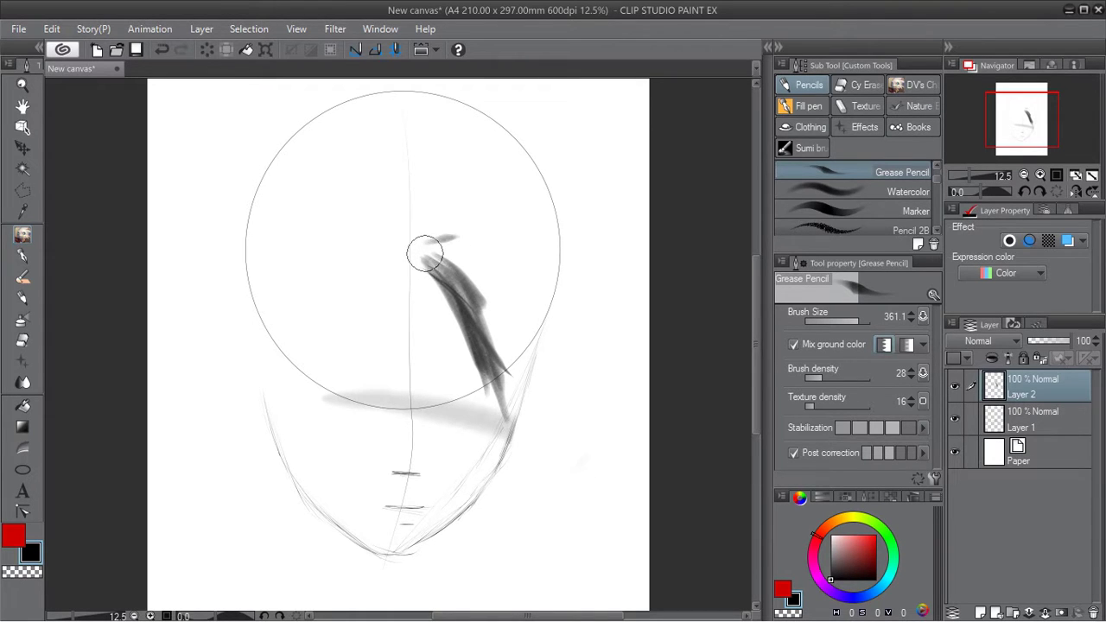
mouse_move(416, 128)
left_mouse_down()
mouse_move(418, 204)
mouse_move(469, 173)
mouse_move(432, 198)
mouse_move(499, 185)
mouse_move(513, 217)
mouse_move(472, 192)
mouse_move(521, 301)
mouse_move(523, 341)
left_mouse_up()
mouse_move(515, 291)
left_mouse_down()
mouse_move(501, 311)
mouse_move(498, 494)
left_mouse_up()
left_click_drag(507, 361, 500, 486)
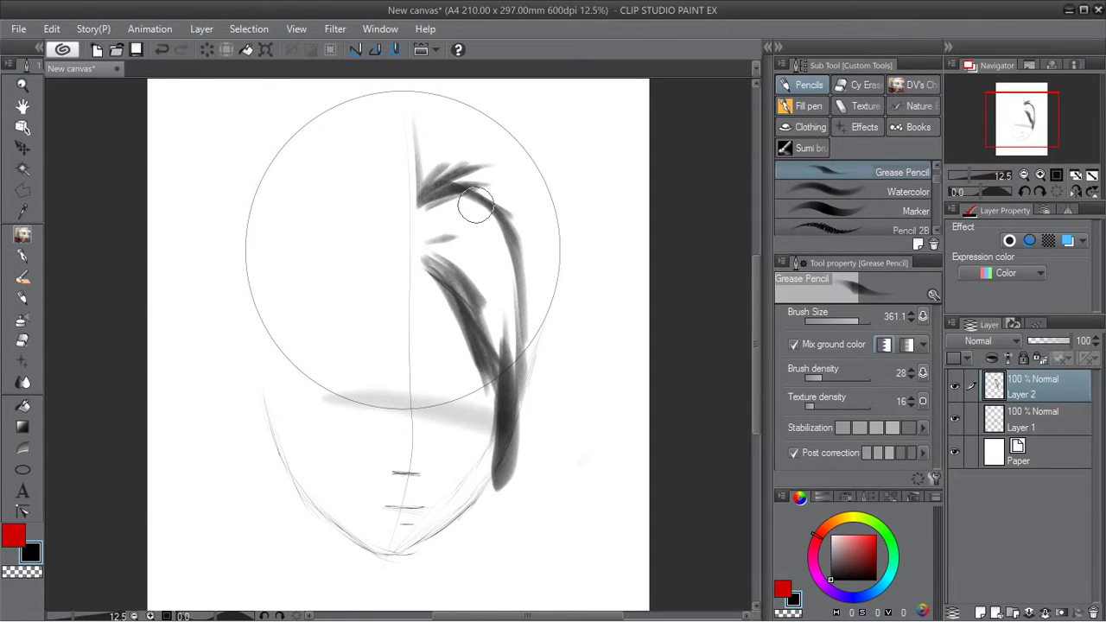
Thicken and darken the second hair lock with overlapping strokes from the centre line down to the jaw.
mouse_move(428, 204)
left_mouse_down()
mouse_move(497, 242)
mouse_move(477, 222)
mouse_move(491, 234)
left_mouse_up()
left_click_drag(444, 195, 502, 239)
mouse_move(464, 204)
left_mouse_down()
mouse_move(506, 241)
mouse_move(513, 337)
left_mouse_up()
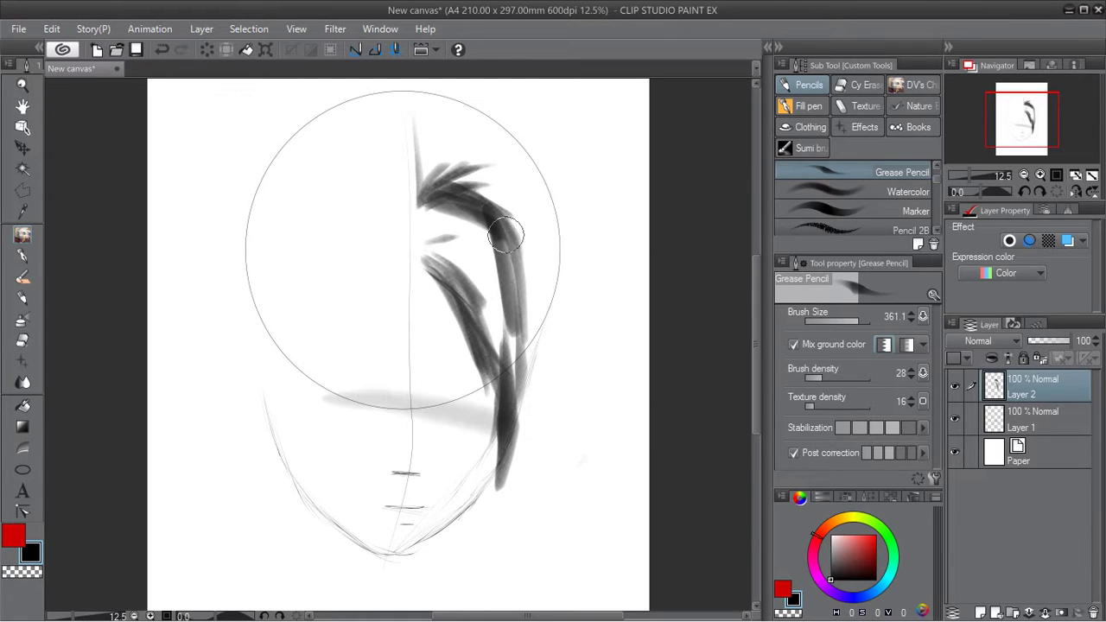
mouse_move(495, 216)
left_mouse_down()
mouse_move(518, 306)
mouse_move(508, 289)
mouse_move(518, 416)
left_mouse_up()
mouse_move(474, 212)
left_mouse_down()
mouse_move(510, 357)
mouse_move(485, 226)
mouse_move(506, 302)
left_mouse_up()
left_click_drag(502, 232, 518, 347)
Paint short strands up along the centre line and an outer hair lock from the crown along the circle's right edge.
mouse_move(473, 197)
left_mouse_down()
mouse_move(415, 201)
mouse_move(445, 162)
mouse_move(415, 178)
left_mouse_up()
mouse_move(488, 138)
left_mouse_down()
mouse_move(420, 179)
mouse_move(486, 145)
mouse_move(417, 163)
mouse_move(486, 127)
mouse_move(424, 158)
mouse_move(489, 112)
left_mouse_up()
left_click_drag(756, 352, 756, 330)
mouse_move(413, 208)
left_mouse_down()
mouse_move(470, 157)
mouse_move(423, 221)
mouse_move(435, 186)
mouse_move(426, 204)
mouse_move(480, 157)
mouse_move(413, 189)
mouse_move(452, 159)
mouse_move(416, 186)
mouse_move(456, 138)
mouse_move(425, 186)
mouse_move(424, 162)
mouse_move(417, 193)
mouse_move(416, 153)
mouse_move(409, 196)
mouse_move(425, 128)
mouse_move(416, 193)
mouse_move(419, 165)
mouse_move(422, 184)
mouse_move(499, 165)
mouse_move(473, 183)
mouse_move(435, 168)
mouse_move(521, 187)
mouse_move(565, 301)
left_mouse_up()
mouse_move(523, 199)
left_mouse_down()
mouse_move(547, 246)
mouse_move(517, 190)
mouse_move(563, 256)
mouse_move(527, 214)
mouse_move(553, 316)
left_mouse_up()
key("ctrl+z")
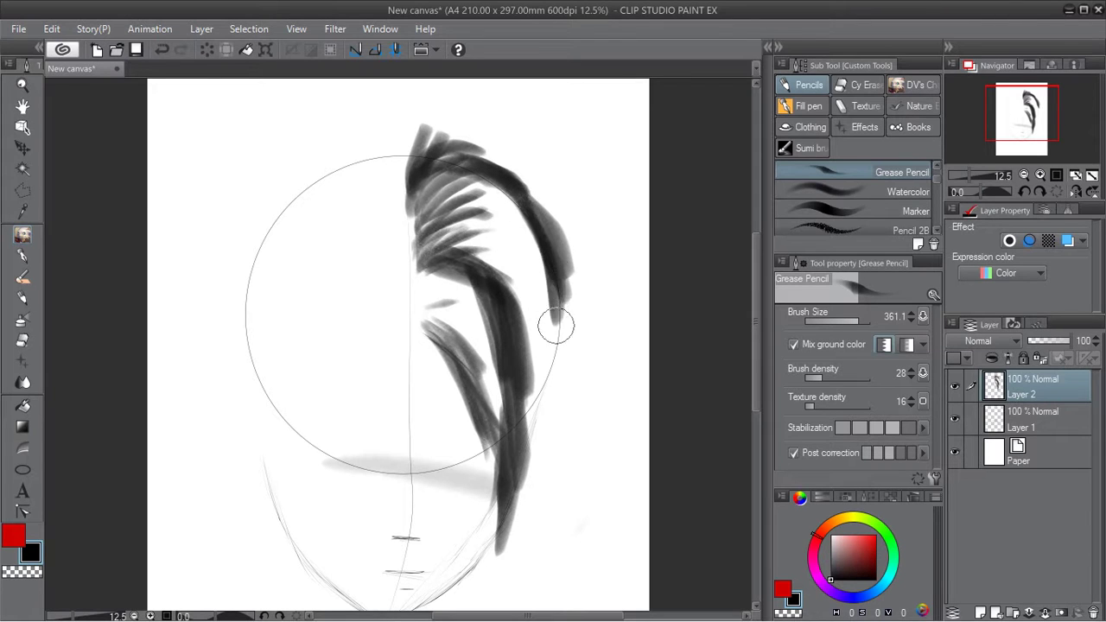
mouse_move(518, 210)
left_mouse_down()
mouse_move(551, 288)
mouse_move(525, 210)
mouse_move(540, 376)
left_mouse_up()
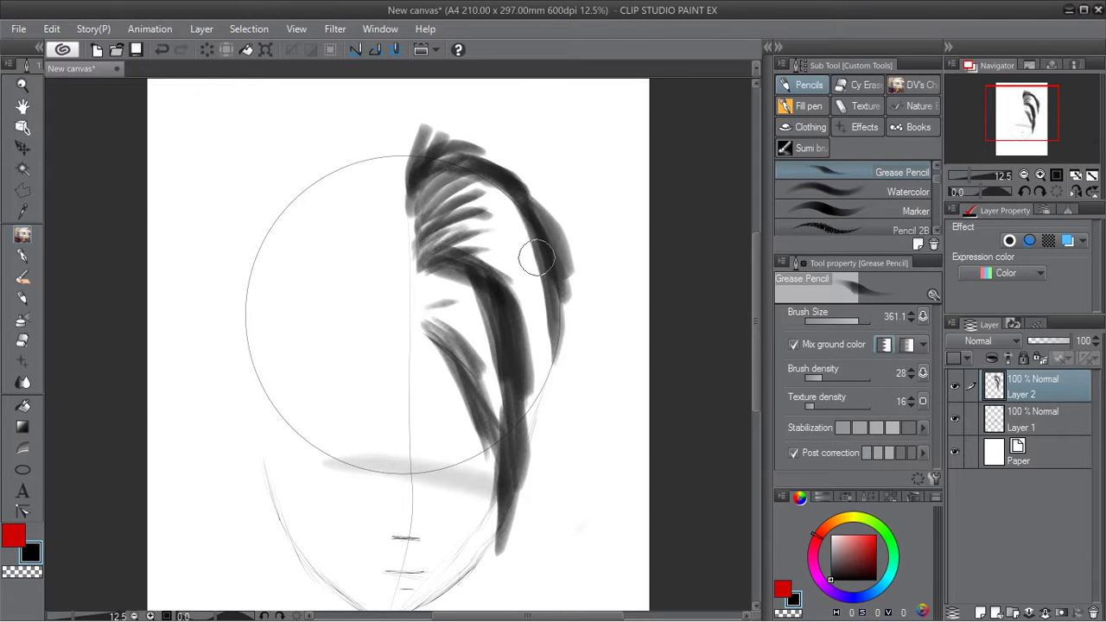
Build up the outer hair lock with overlapping strands from the crown down toward the jaw, undoing misplaced strands.
left_click_drag(547, 266, 523, 438)
mouse_move(543, 329)
left_mouse_down()
mouse_move(535, 411)
mouse_move(535, 356)
mouse_move(512, 466)
left_mouse_up()
left_click_drag(536, 399, 513, 506)
mouse_move(441, 208)
left_mouse_down()
mouse_move(442, 194)
mouse_move(499, 198)
left_mouse_up()
mouse_move(423, 183)
left_mouse_down()
mouse_move(482, 173)
mouse_move(462, 189)
mouse_move(489, 177)
mouse_move(511, 224)
mouse_move(439, 189)
mouse_move(477, 192)
mouse_move(512, 246)
left_mouse_up()
key("ctrl+z")
mouse_move(462, 178)
left_mouse_down()
mouse_move(496, 208)
mouse_move(520, 260)
mouse_move(513, 219)
mouse_move(533, 309)
mouse_move(511, 229)
mouse_move(530, 358)
left_mouse_up()
left_click_drag(529, 305, 519, 454)
key("ctrl+z")
left_click_drag(470, 183, 543, 307)
key("ctrl+z")
mouse_move(497, 190)
left_mouse_down()
mouse_move(538, 245)
mouse_move(541, 275)
mouse_move(514, 216)
mouse_move(539, 321)
mouse_move(538, 289)
mouse_move(528, 258)
mouse_move(528, 375)
left_mouse_up()
key("ctrl+z")
left_click_drag(536, 320, 539, 438)
key("ctrl+z")
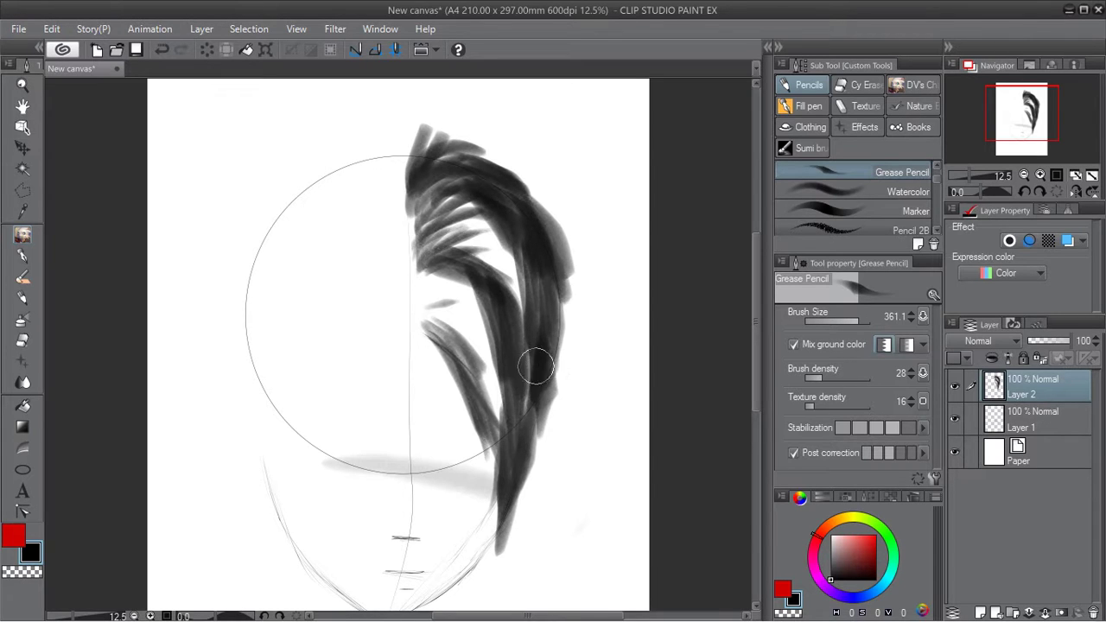
Extend the right hair lock's tips down past the jawline and fill in strands beneath the crown, undoing the last stroke.
left_click_drag(545, 363, 526, 513)
left_click_drag(534, 437, 493, 570)
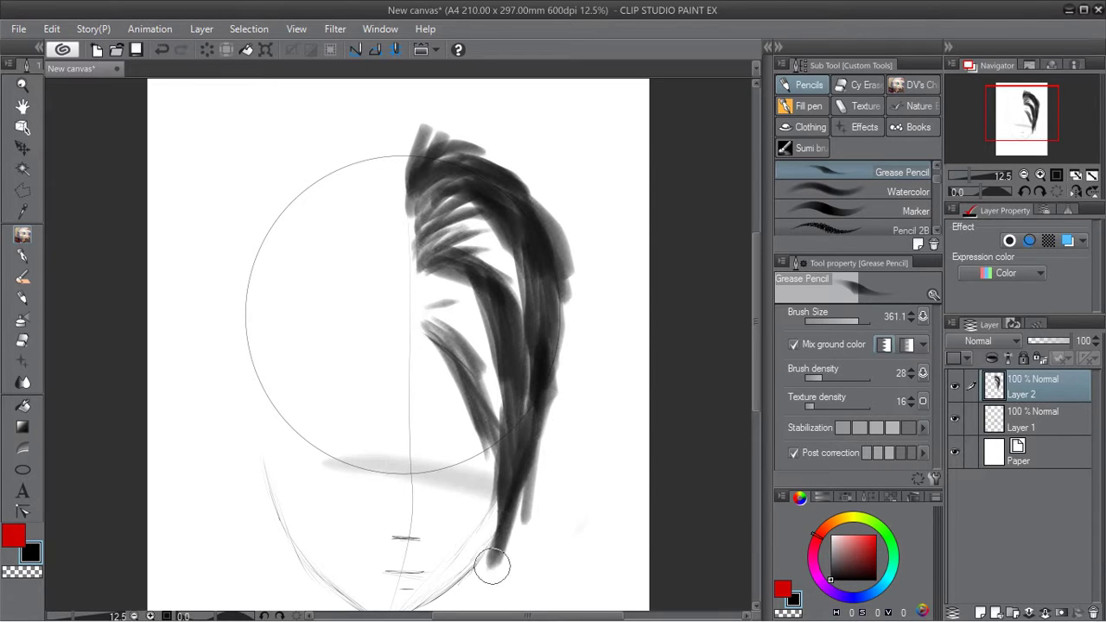
left_click_drag(439, 221, 509, 224)
mouse_move(418, 242)
left_mouse_down()
mouse_move(466, 217)
mouse_move(518, 281)
left_mouse_up()
key("ctrl+z")
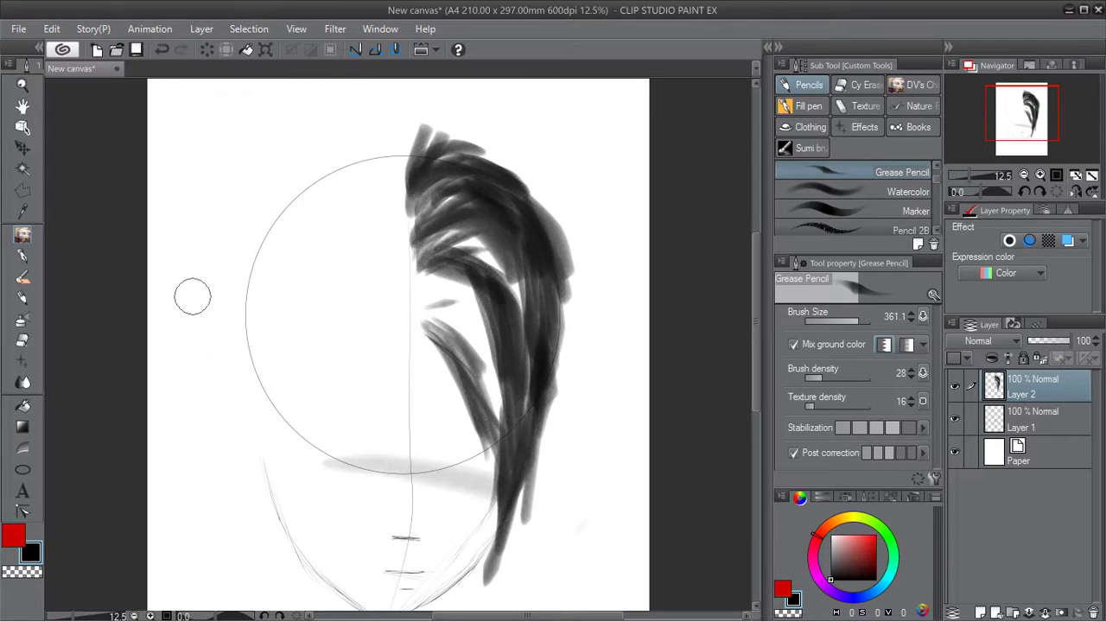
Paint the left side's hair with overlapping strokes from the circle's left edge up to the crown.
left_click_drag(255, 359, 246, 228)
left_click_drag(260, 345, 284, 227)
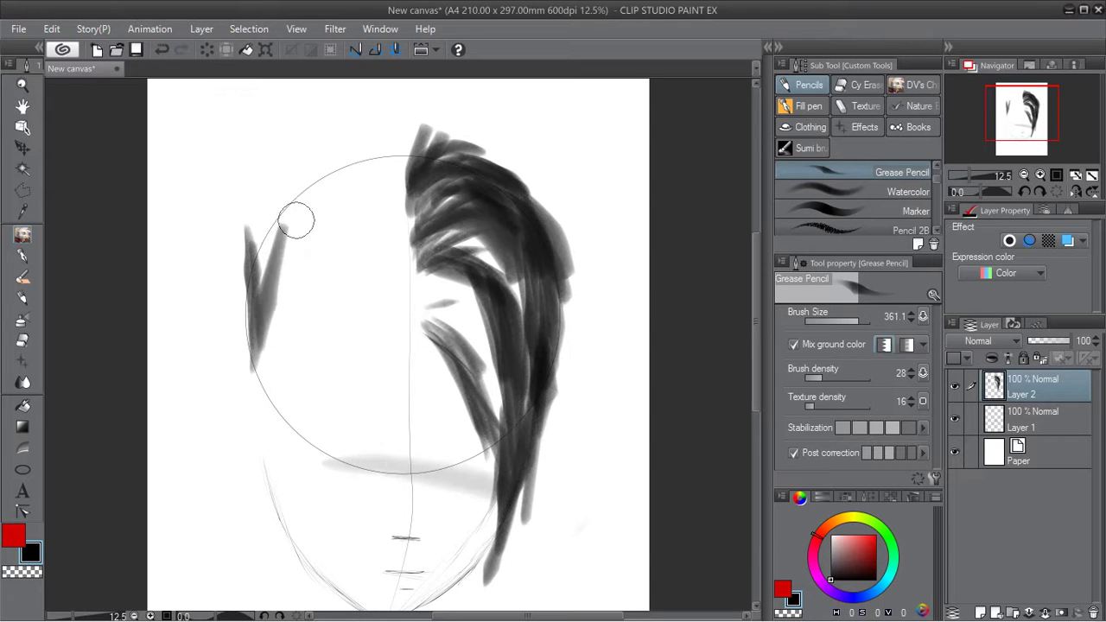
left_click_drag(254, 306, 288, 207)
left_click_drag(272, 285, 297, 178)
left_click_drag(281, 336, 291, 227)
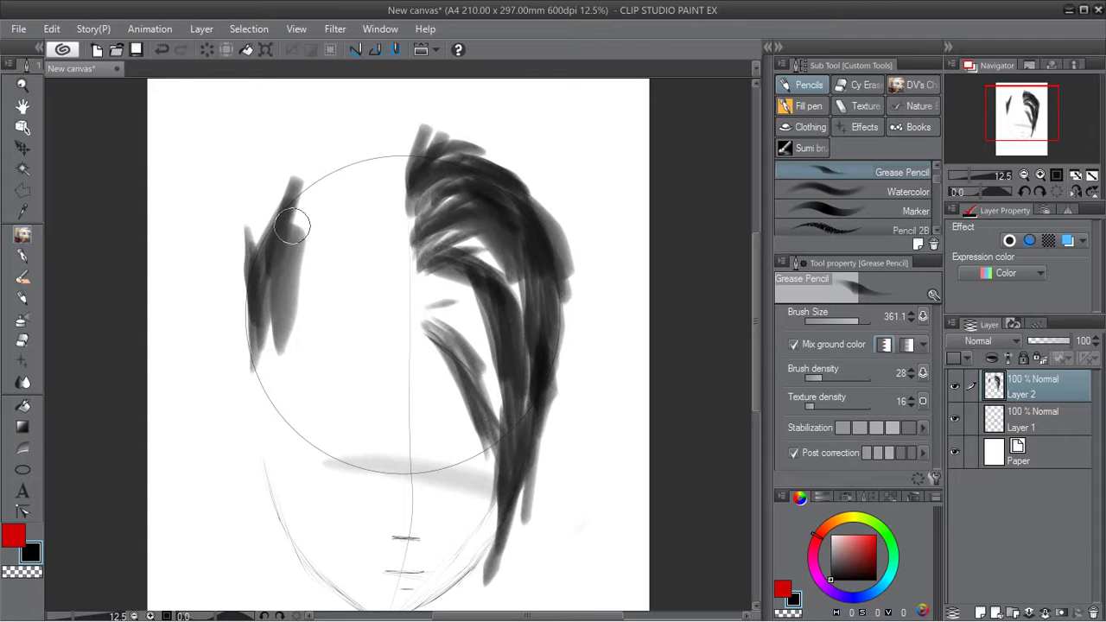
mouse_move(281, 339)
left_mouse_down()
mouse_move(292, 249)
mouse_move(287, 313)
mouse_move(282, 283)
mouse_move(295, 231)
mouse_move(325, 184)
left_mouse_up()
mouse_move(292, 228)
left_mouse_down()
mouse_move(313, 202)
mouse_move(365, 177)
mouse_move(351, 157)
mouse_move(357, 179)
mouse_move(380, 159)
left_mouse_up()
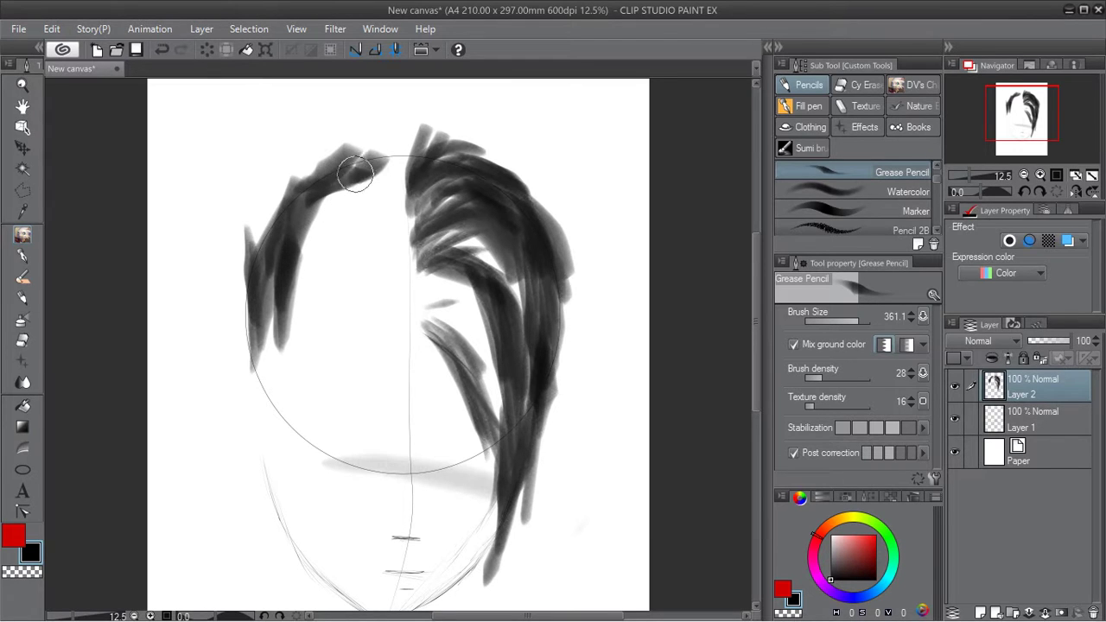
Darken the right hair mass and fill the gaps toward the innermost lock, raising the brush size to 461.1.
mouse_move(428, 229)
left_mouse_down()
mouse_move(463, 226)
mouse_move(431, 211)
mouse_move(426, 234)
mouse_move(458, 210)
mouse_move(501, 215)
left_mouse_up()
mouse_move(444, 180)
left_mouse_down()
mouse_move(496, 183)
mouse_move(516, 234)
left_mouse_up()
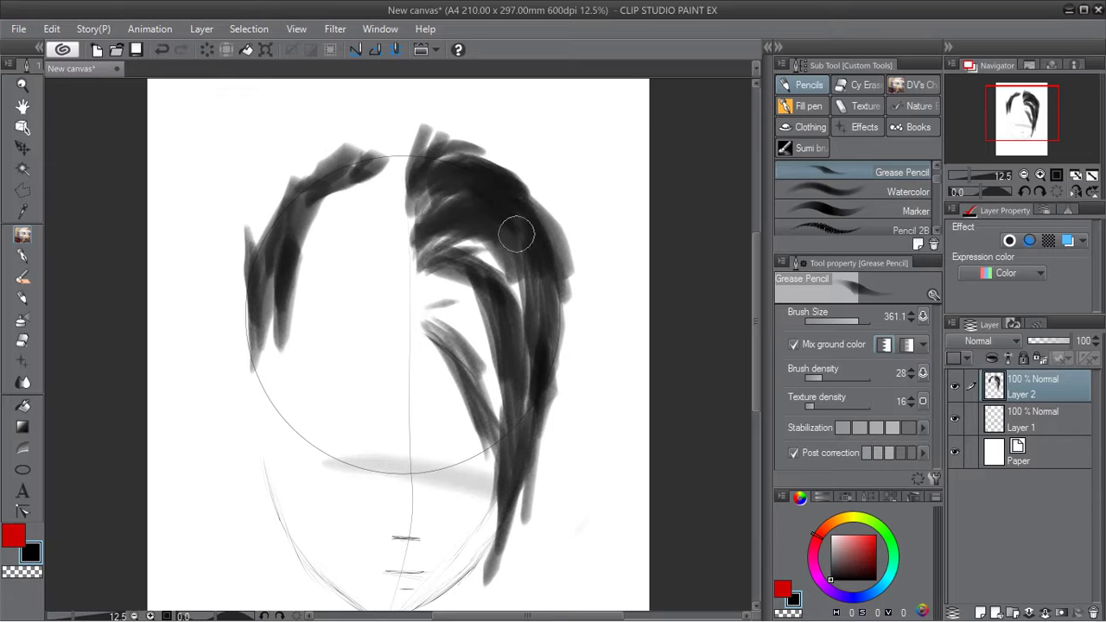
mouse_move(509, 196)
left_mouse_down()
mouse_move(526, 205)
mouse_move(542, 307)
mouse_move(523, 365)
left_mouse_up()
left_click(861, 321)
mouse_move(419, 261)
left_mouse_down()
mouse_move(445, 246)
mouse_move(506, 271)
mouse_move(496, 443)
left_mouse_up()
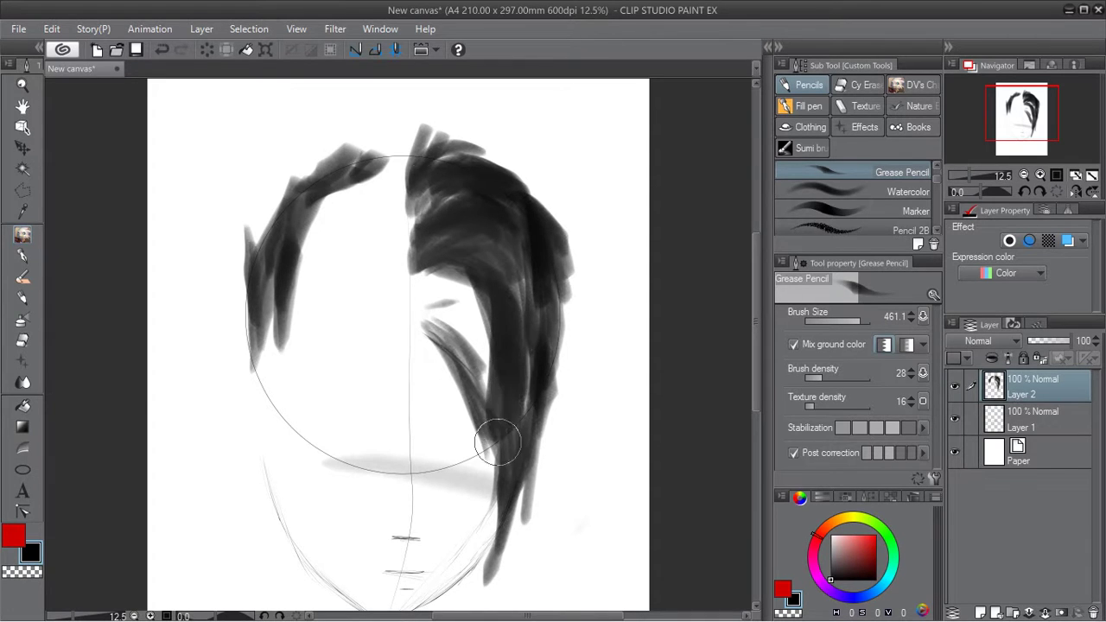
mouse_move(452, 302)
left_mouse_down()
mouse_move(431, 279)
mouse_move(480, 358)
mouse_move(497, 423)
left_mouse_up()
key("ctrl+z")
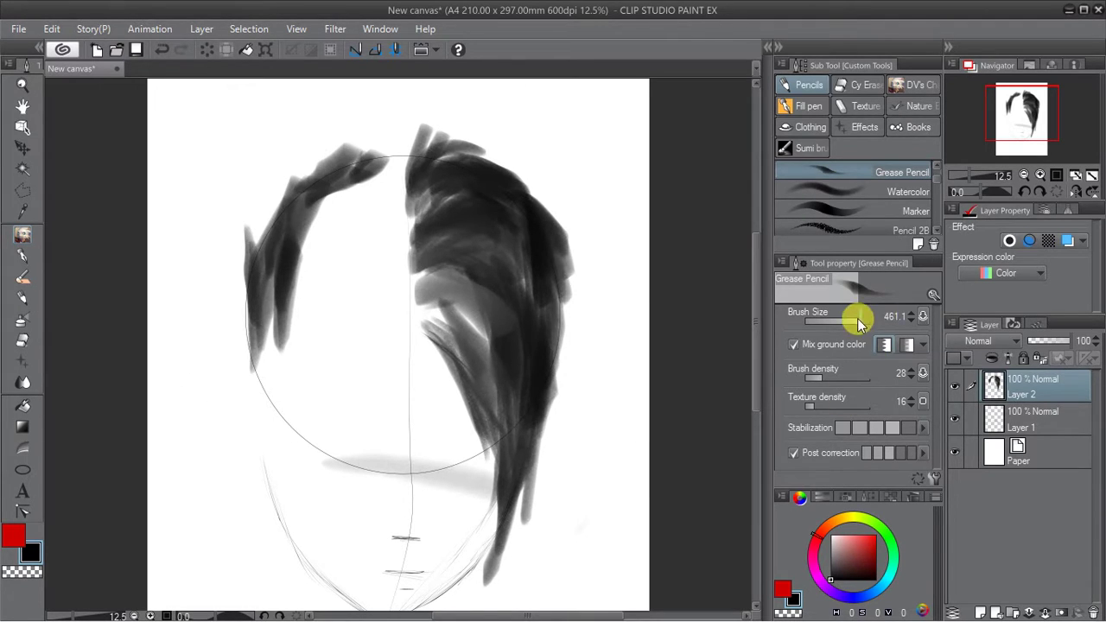
Lengthen the left hair lock down to the circle's lower left edge and thicken it up toward the crown.
left_click_drag(284, 402, 278, 265)
mouse_move(283, 420)
left_mouse_down()
mouse_move(286, 353)
mouse_move(282, 455)
mouse_move(286, 353)
mouse_move(292, 464)
mouse_move(282, 291)
mouse_move(267, 334)
mouse_move(256, 265)
mouse_move(272, 320)
mouse_move(254, 279)
mouse_move(257, 345)
mouse_move(242, 266)
mouse_move(257, 350)
mouse_move(301, 221)
left_mouse_up()
mouse_move(293, 317)
left_mouse_down()
mouse_move(308, 230)
mouse_move(367, 183)
left_mouse_up()
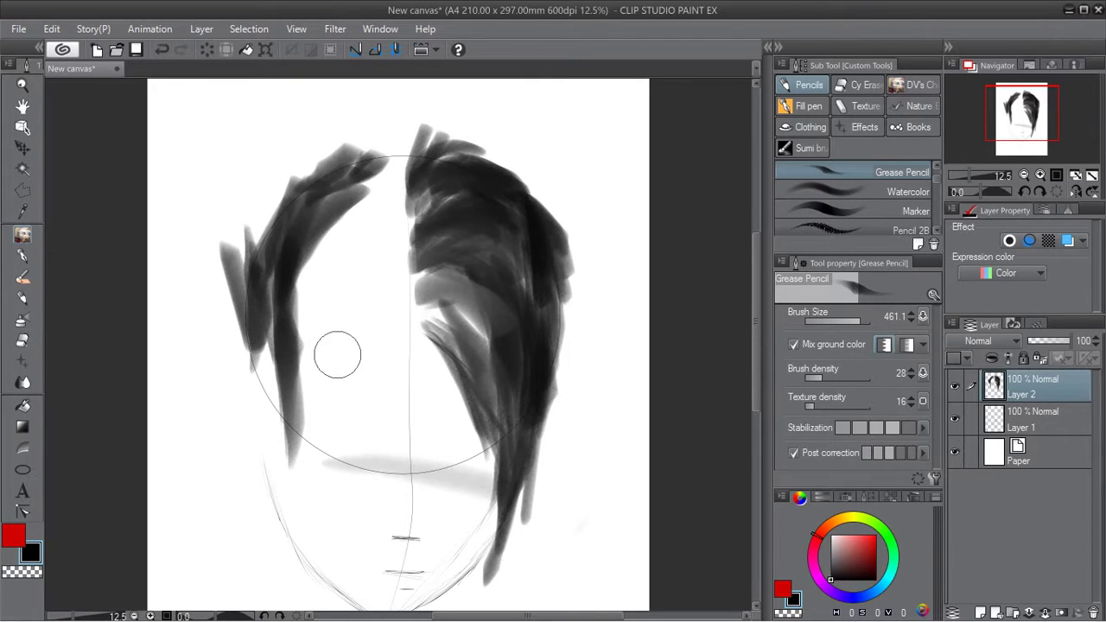
Paint broad Grease Pencil strands from the central parting down over the forehead, bridging the left and right hair masses.
mouse_move(351, 367)
left_mouse_down()
mouse_move(343, 250)
mouse_move(366, 348)
mouse_move(385, 276)
mouse_move(393, 311)
mouse_move(440, 281)
mouse_move(421, 345)
left_mouse_up()
mouse_move(388, 334)
left_mouse_down()
mouse_move(421, 349)
mouse_move(433, 402)
mouse_move(411, 320)
mouse_move(392, 318)
mouse_move(423, 298)
mouse_move(414, 338)
mouse_move(439, 282)
mouse_move(423, 332)
mouse_move(423, 319)
mouse_move(460, 311)
mouse_move(494, 308)
left_mouse_up()
mouse_move(398, 234)
left_mouse_down()
mouse_move(376, 151)
mouse_move(394, 187)
mouse_move(387, 148)
mouse_move(391, 163)
mouse_move(349, 202)
mouse_move(352, 174)
mouse_move(377, 243)
mouse_move(371, 196)
mouse_move(386, 273)
mouse_move(386, 195)
mouse_move(419, 269)
left_mouse_up()
mouse_move(474, 219)
left_mouse_down()
mouse_move(431, 253)
mouse_move(385, 243)
mouse_move(359, 285)
mouse_move(390, 286)
mouse_move(399, 219)
mouse_move(394, 314)
mouse_move(396, 225)
mouse_move(401, 305)
mouse_move(381, 191)
mouse_move(401, 235)
mouse_move(381, 167)
left_mouse_up()
mouse_move(372, 260)
left_mouse_down()
mouse_move(303, 339)
mouse_move(326, 225)
mouse_move(357, 198)
mouse_move(340, 253)
mouse_move(388, 250)
mouse_move(528, 316)
left_mouse_up()
mouse_move(484, 276)
left_mouse_down()
mouse_move(519, 287)
mouse_move(535, 359)
left_mouse_up()
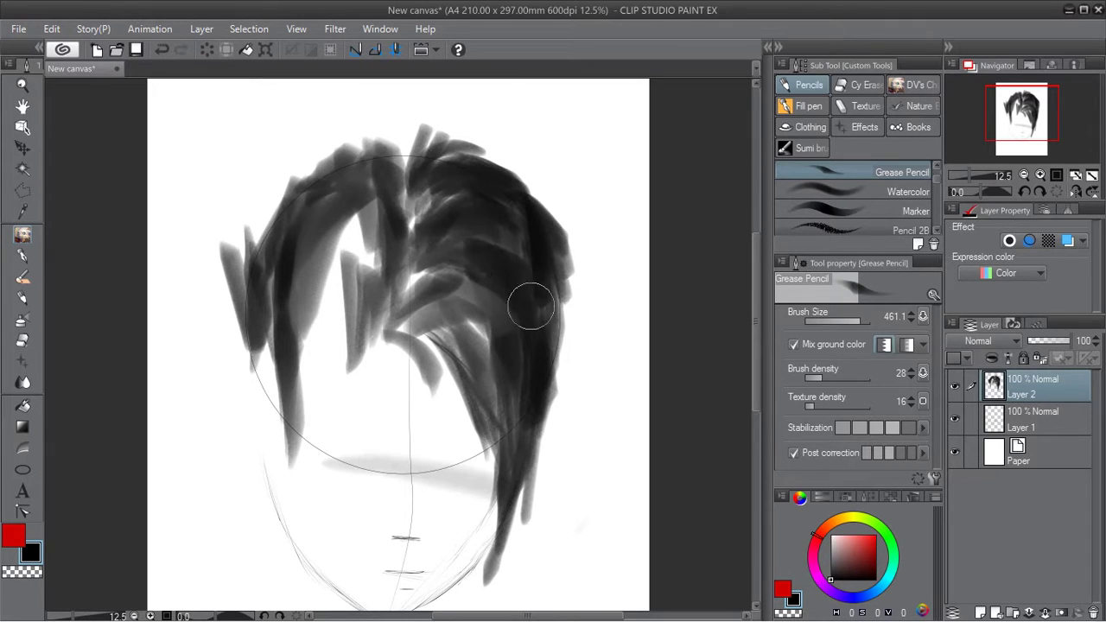
Darken the right fringe with sweeping strokes from the hairline down to the circle's lower right edge.
mouse_move(465, 233)
left_mouse_down()
mouse_move(522, 242)
mouse_move(544, 289)
left_mouse_up()
mouse_move(460, 324)
left_mouse_down()
mouse_move(505, 375)
mouse_move(508, 432)
left_mouse_up()
mouse_move(395, 321)
left_mouse_down()
mouse_move(465, 330)
mouse_move(504, 365)
mouse_move(420, 327)
mouse_move(472, 370)
mouse_move(476, 444)
left_mouse_up()
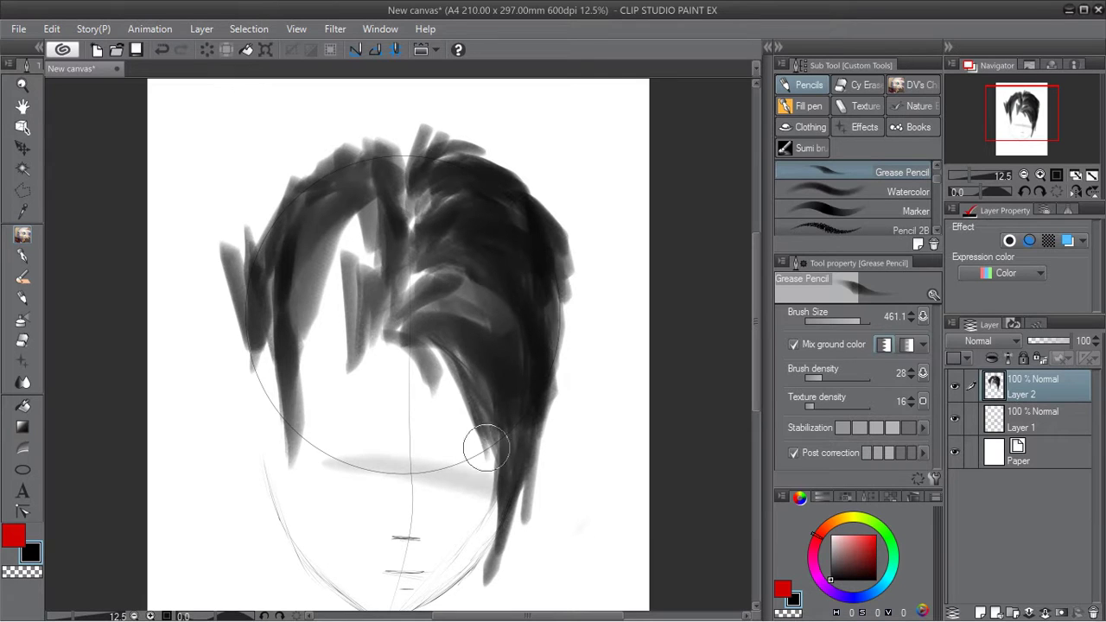
mouse_move(449, 363)
left_mouse_down()
mouse_move(472, 377)
mouse_move(484, 438)
left_mouse_up()
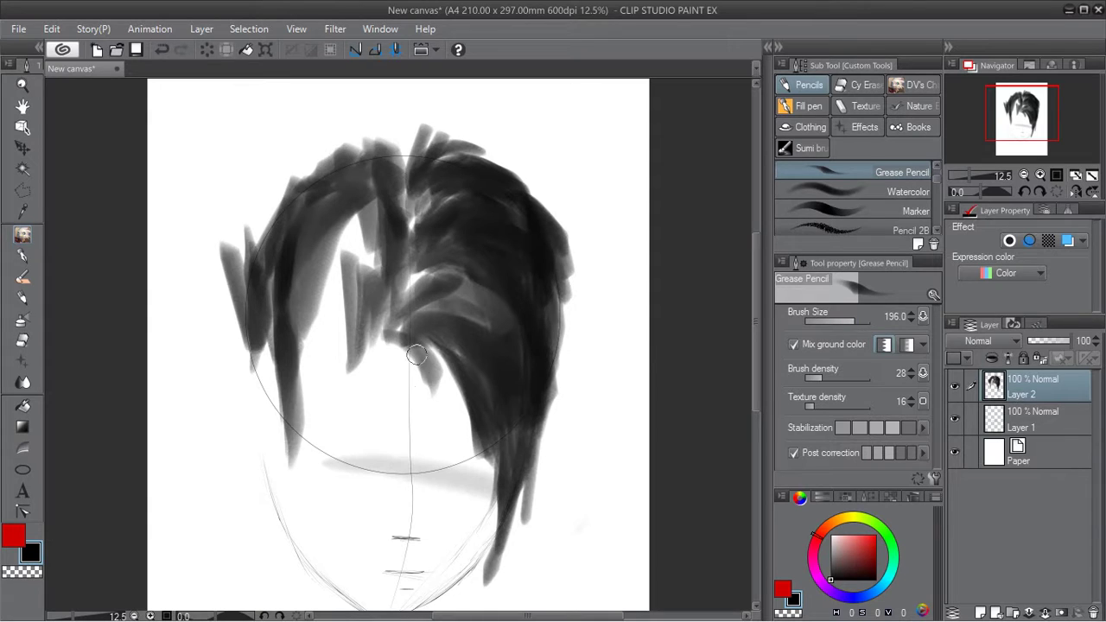
Add finer strands along the right fringe's inner edge and the right hair's outer side, with the brush size at 196.0.
mouse_move(429, 346)
left_mouse_down()
mouse_move(465, 400)
mouse_move(468, 455)
mouse_move(489, 451)
mouse_move(480, 414)
mouse_move(482, 486)
mouse_move(480, 445)
left_mouse_up()
left_click_drag(449, 365, 481, 475)
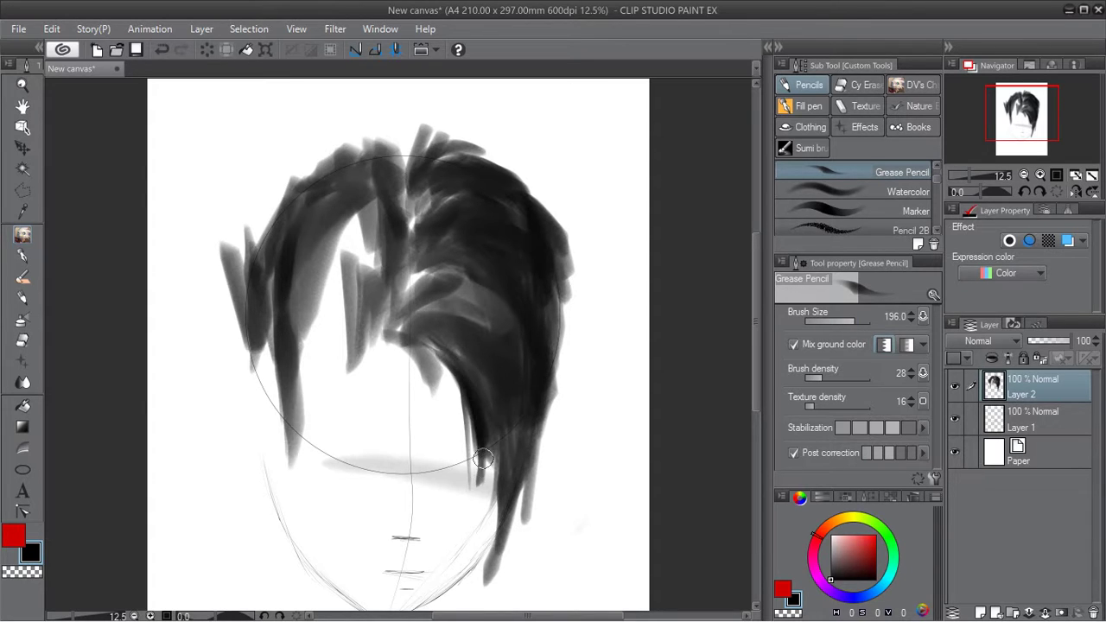
mouse_move(476, 393)
left_mouse_down()
mouse_move(521, 400)
mouse_move(510, 392)
mouse_move(522, 412)
mouse_move(530, 355)
mouse_move(529, 389)
mouse_move(544, 354)
mouse_move(521, 322)
mouse_move(537, 391)
mouse_move(509, 270)
mouse_move(551, 346)
left_mouse_up()
mouse_move(476, 244)
left_mouse_down()
mouse_move(553, 308)
mouse_move(469, 239)
mouse_move(583, 286)
left_mouse_up()
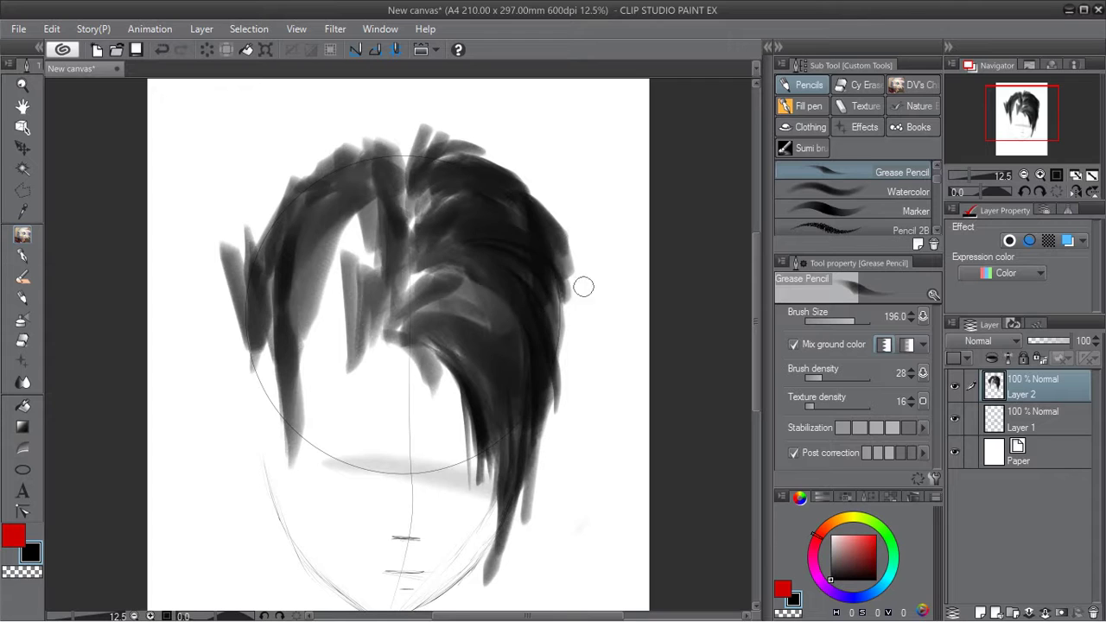
left_click_drag(540, 234, 559, 233)
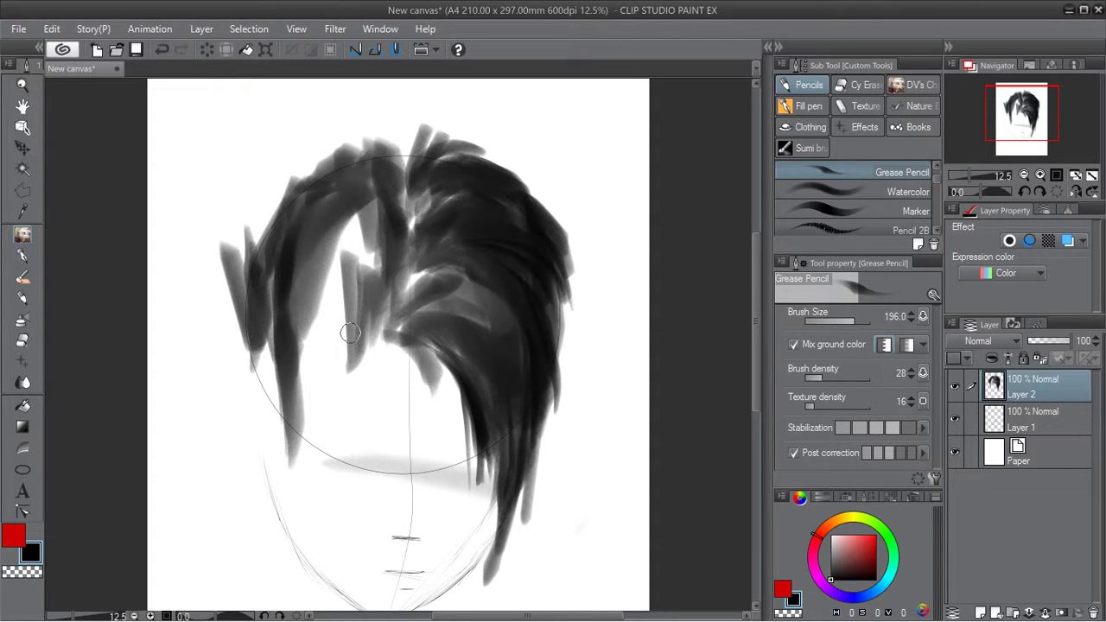
Paint thin strands through the left lock, along the left arch of hair, and up into spikes at the crown.
mouse_move(349, 361)
left_mouse_down()
mouse_move(346, 255)
mouse_move(342, 372)
mouse_move(337, 268)
mouse_move(332, 354)
mouse_move(288, 448)
mouse_move(302, 328)
mouse_move(289, 482)
mouse_move(280, 360)
left_mouse_up()
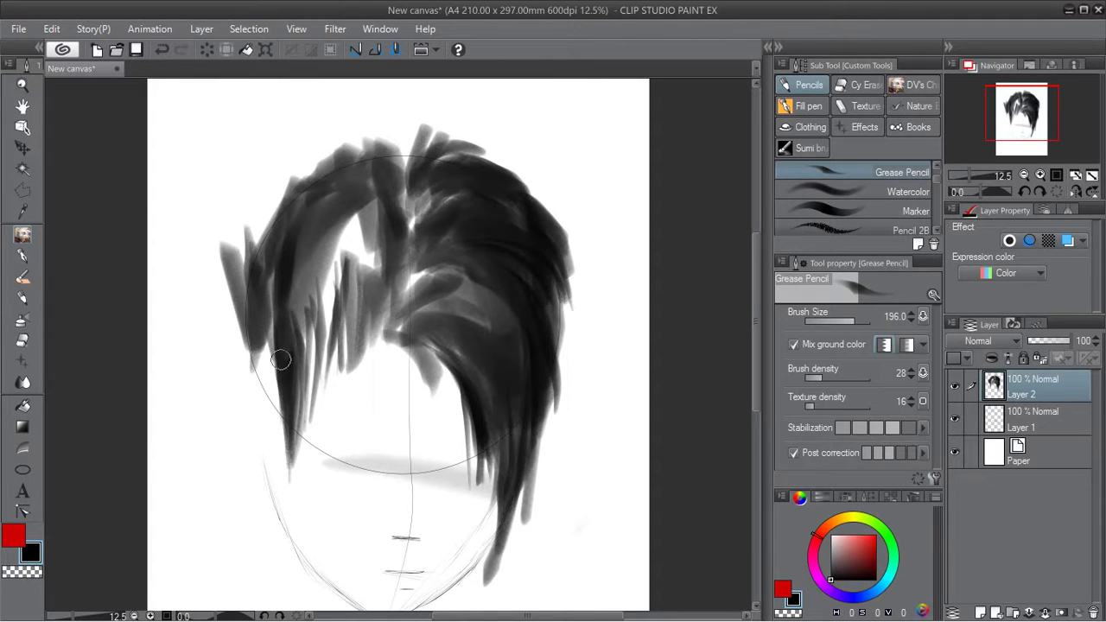
mouse_move(284, 317)
left_mouse_down()
mouse_move(312, 396)
mouse_move(306, 312)
mouse_move(318, 273)
mouse_move(313, 380)
mouse_move(328, 310)
mouse_move(286, 274)
left_mouse_up()
mouse_move(343, 331)
left_mouse_down()
mouse_move(384, 276)
mouse_move(366, 217)
mouse_move(362, 293)
mouse_move(376, 322)
mouse_move(358, 229)
mouse_move(370, 306)
mouse_move(372, 247)
mouse_move(374, 274)
mouse_move(338, 194)
mouse_move(367, 266)
mouse_move(347, 199)
mouse_move(373, 250)
mouse_move(364, 207)
mouse_move(391, 224)
mouse_move(376, 184)
mouse_move(389, 179)
mouse_move(363, 155)
mouse_move(370, 192)
mouse_move(306, 205)
mouse_move(371, 180)
mouse_move(285, 219)
mouse_move(368, 178)
mouse_move(344, 174)
mouse_move(360, 181)
mouse_move(287, 231)
mouse_move(376, 172)
mouse_move(347, 160)
mouse_move(316, 185)
mouse_move(375, 168)
mouse_move(325, 160)
mouse_move(349, 176)
mouse_move(340, 159)
mouse_move(264, 238)
mouse_move(304, 197)
left_mouse_up()
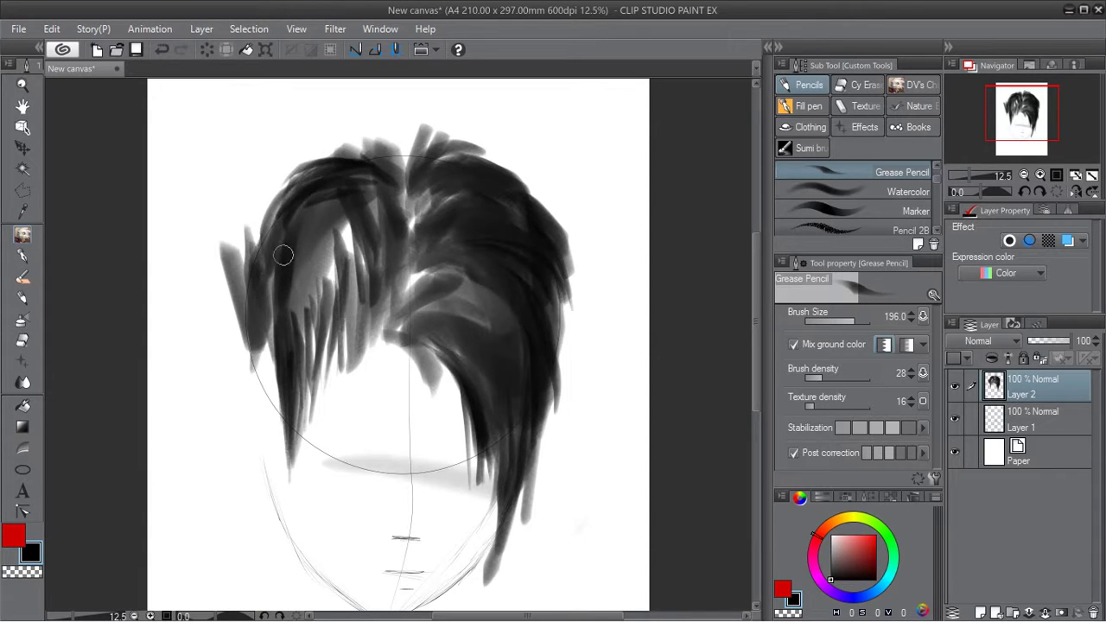
mouse_move(256, 370)
left_mouse_down()
mouse_move(244, 266)
mouse_move(254, 321)
left_mouse_up()
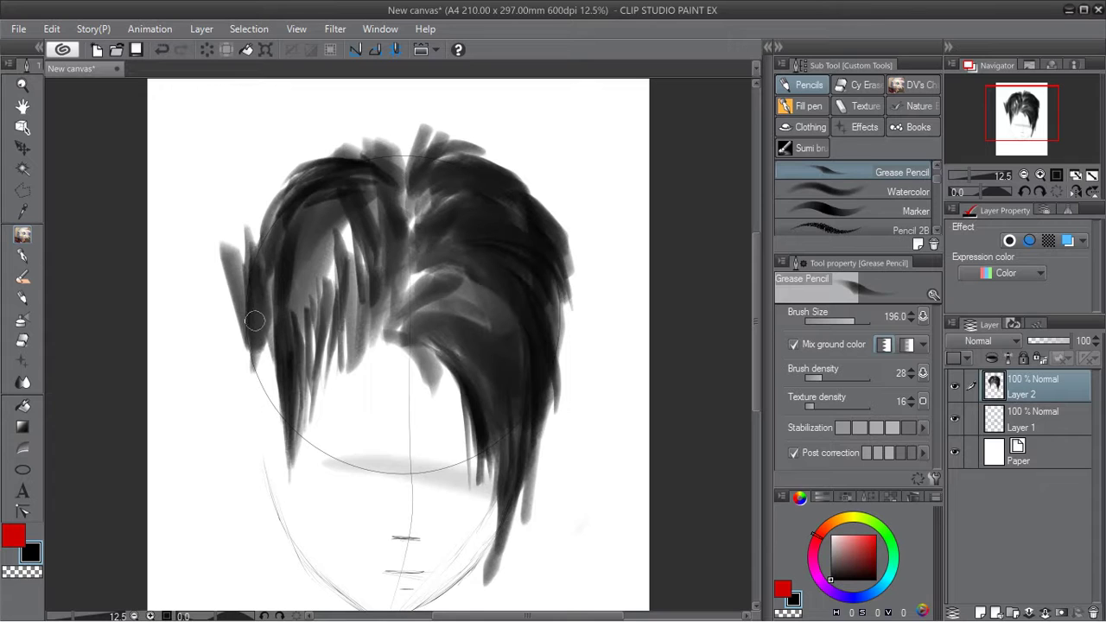
mouse_move(261, 226)
left_mouse_down()
mouse_move(274, 305)
mouse_move(255, 231)
mouse_move(314, 249)
mouse_move(302, 227)
mouse_move(366, 218)
mouse_move(397, 230)
mouse_move(311, 215)
mouse_move(395, 223)
mouse_move(395, 209)
mouse_move(379, 217)
mouse_move(403, 212)
mouse_move(360, 203)
mouse_move(388, 227)
mouse_move(301, 297)
left_mouse_up()
mouse_move(389, 200)
left_mouse_down()
mouse_move(376, 177)
mouse_move(343, 179)
left_mouse_up()
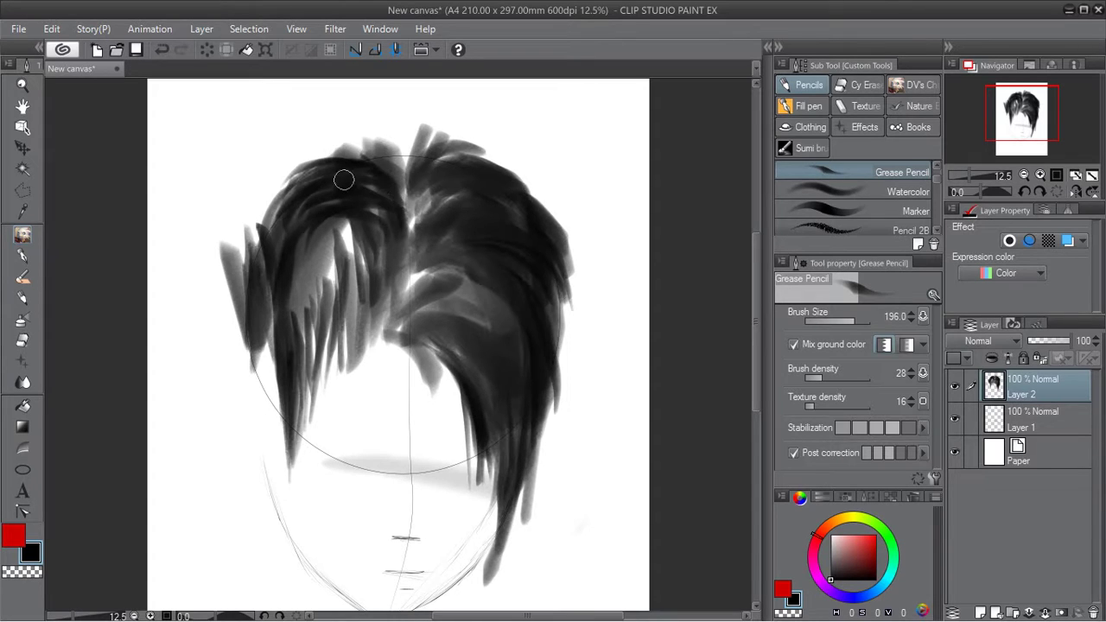
mouse_move(400, 207)
left_mouse_down()
mouse_move(343, 163)
mouse_move(391, 174)
mouse_move(342, 157)
mouse_move(391, 175)
mouse_move(373, 148)
mouse_move(398, 184)
mouse_move(400, 133)
mouse_move(416, 152)
mouse_move(409, 180)
mouse_move(420, 127)
mouse_move(424, 175)
left_mouse_up()
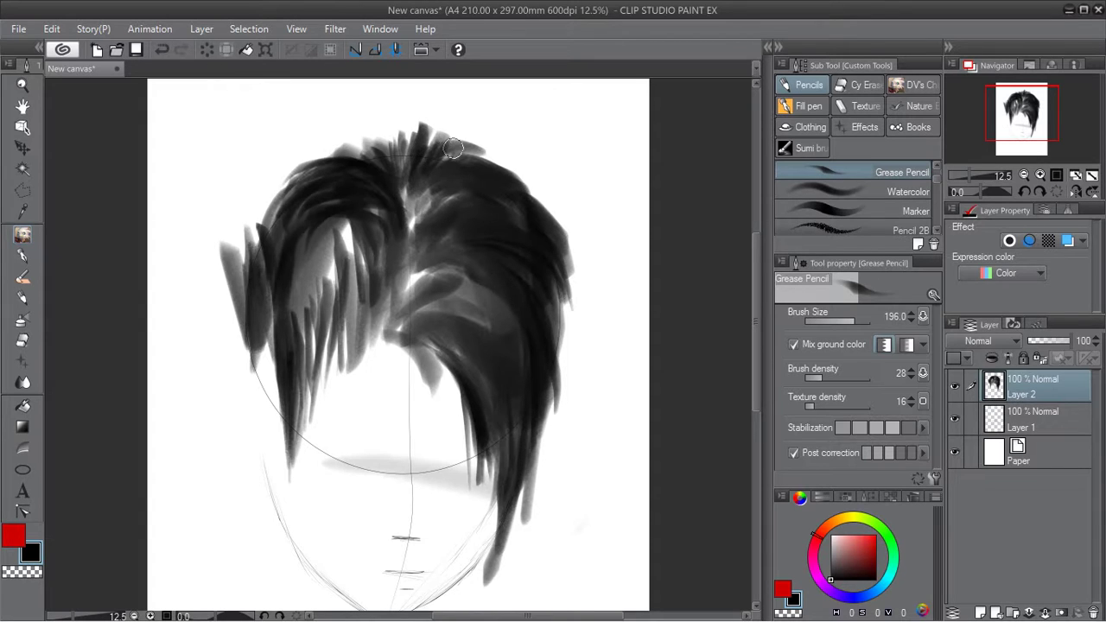
Draw curved strands fanning out from the parting and hairline across both sides of the fringe.
mouse_move(375, 347)
left_mouse_down()
mouse_move(322, 336)
mouse_move(376, 348)
mouse_move(341, 358)
mouse_move(352, 376)
mouse_move(354, 357)
mouse_move(300, 449)
mouse_move(291, 443)
mouse_move(311, 413)
mouse_move(298, 415)
mouse_move(325, 368)
mouse_move(320, 398)
mouse_move(310, 315)
mouse_move(332, 377)
mouse_move(328, 311)
mouse_move(342, 296)
mouse_move(365, 348)
mouse_move(342, 308)
mouse_move(357, 326)
mouse_move(374, 320)
mouse_move(341, 318)
mouse_move(378, 337)
mouse_move(370, 324)
mouse_move(346, 338)
mouse_move(381, 339)
mouse_move(363, 327)
mouse_move(382, 350)
mouse_move(367, 338)
mouse_move(332, 375)
mouse_move(358, 338)
mouse_move(340, 447)
left_mouse_up()
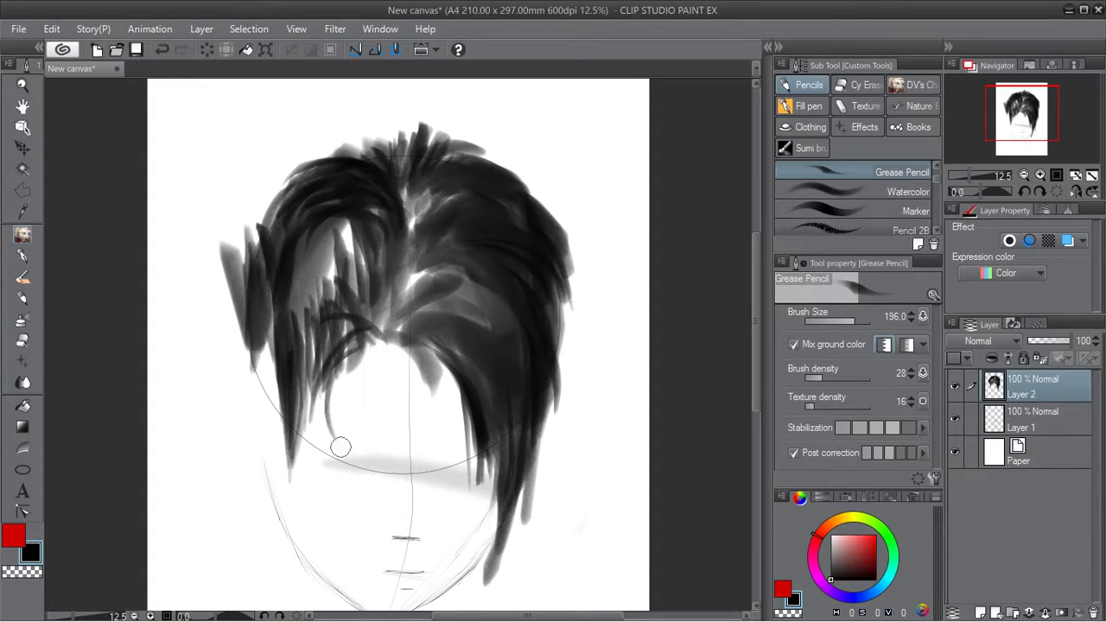
mouse_move(430, 373)
left_mouse_down()
mouse_move(406, 329)
mouse_move(446, 324)
mouse_move(499, 348)
mouse_move(444, 327)
mouse_move(514, 403)
left_mouse_up()
left_click_drag(369, 335, 367, 234)
left_click_drag(365, 310, 349, 228)
left_click_drag(386, 279, 375, 215)
mouse_move(401, 300)
left_mouse_down()
mouse_move(381, 277)
mouse_move(392, 288)
mouse_move(335, 254)
mouse_move(376, 305)
mouse_move(375, 294)
mouse_move(400, 305)
mouse_move(345, 250)
mouse_move(362, 279)
mouse_move(412, 297)
mouse_move(476, 238)
mouse_move(413, 276)
mouse_move(493, 216)
mouse_move(416, 261)
mouse_move(453, 221)
mouse_move(420, 267)
mouse_move(428, 245)
mouse_move(468, 215)
mouse_move(425, 235)
mouse_move(446, 182)
mouse_move(420, 233)
mouse_move(465, 182)
mouse_move(422, 201)
mouse_move(467, 196)
mouse_move(431, 187)
mouse_move(438, 219)
mouse_move(492, 188)
mouse_move(422, 298)
mouse_move(474, 240)
mouse_move(416, 278)
mouse_move(424, 290)
mouse_move(486, 280)
mouse_move(413, 283)
mouse_move(503, 312)
mouse_move(409, 299)
mouse_move(462, 293)
mouse_move(438, 287)
mouse_move(460, 308)
mouse_move(412, 306)
mouse_move(456, 301)
mouse_move(427, 302)
mouse_move(496, 333)
mouse_move(474, 310)
mouse_move(501, 353)
left_mouse_up()
left_click_drag(461, 310, 524, 400)
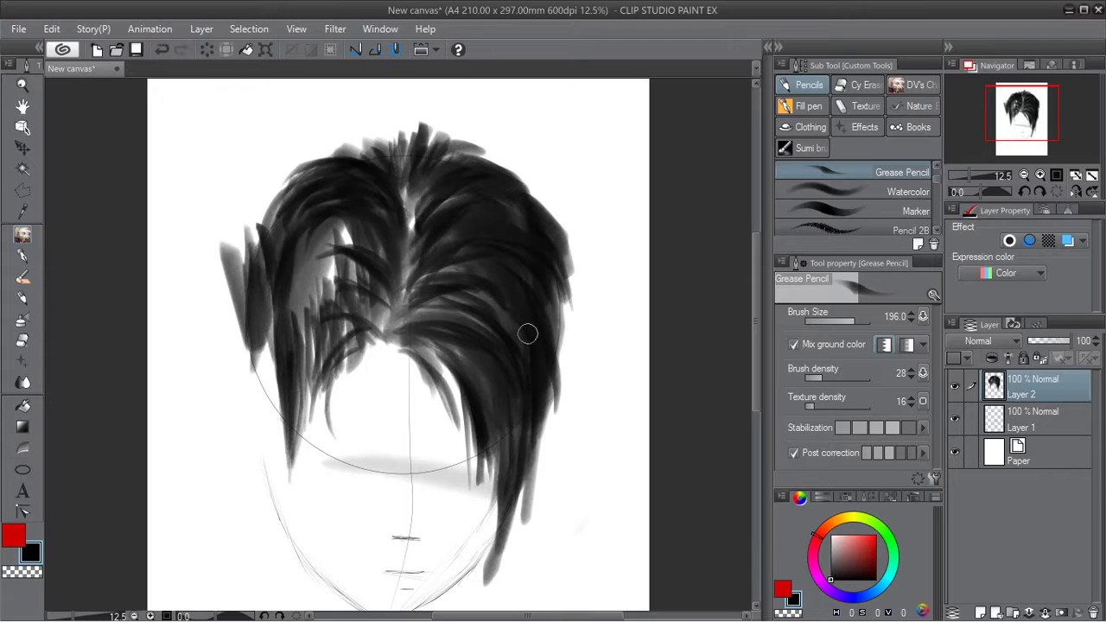
Sweep dark strands from the left fringe into the left lock and down to its tips.
mouse_move(366, 286)
left_mouse_down()
mouse_move(352, 268)
mouse_move(353, 243)
mouse_move(281, 311)
left_mouse_up()
mouse_move(350, 246)
left_mouse_down()
mouse_move(310, 250)
mouse_move(288, 341)
left_mouse_up()
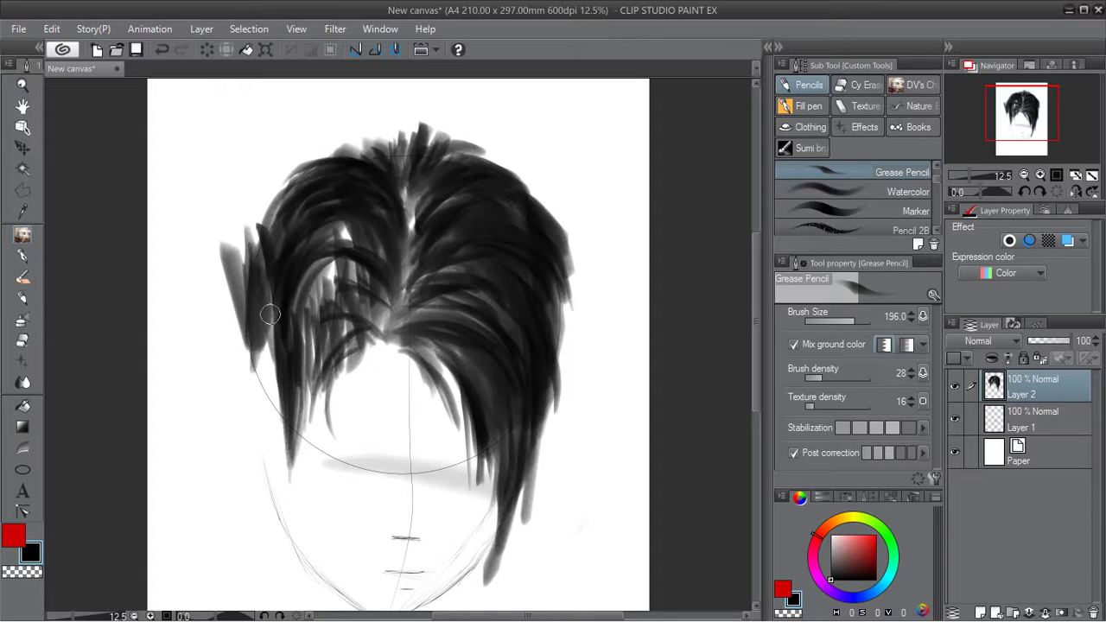
mouse_move(321, 335)
left_mouse_down()
mouse_move(293, 345)
mouse_move(286, 453)
left_mouse_up()
left_click_drag(288, 395, 272, 432)
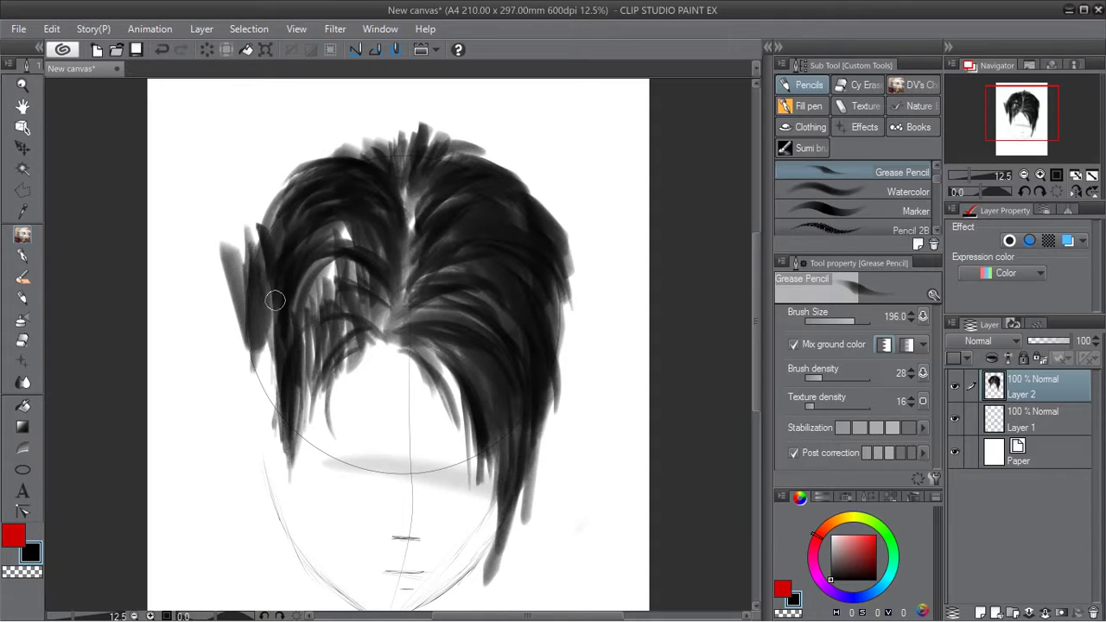
Layer arched strands from the hairline toward the left lock to fill the light gaps in the left fringe.
left_click_drag(369, 326, 318, 283)
mouse_move(380, 338)
left_mouse_down()
mouse_move(338, 291)
mouse_move(315, 287)
mouse_move(300, 308)
left_mouse_up()
mouse_move(371, 318)
left_mouse_down()
mouse_move(338, 305)
mouse_move(291, 388)
left_mouse_up()
left_click_drag(356, 319, 307, 411)
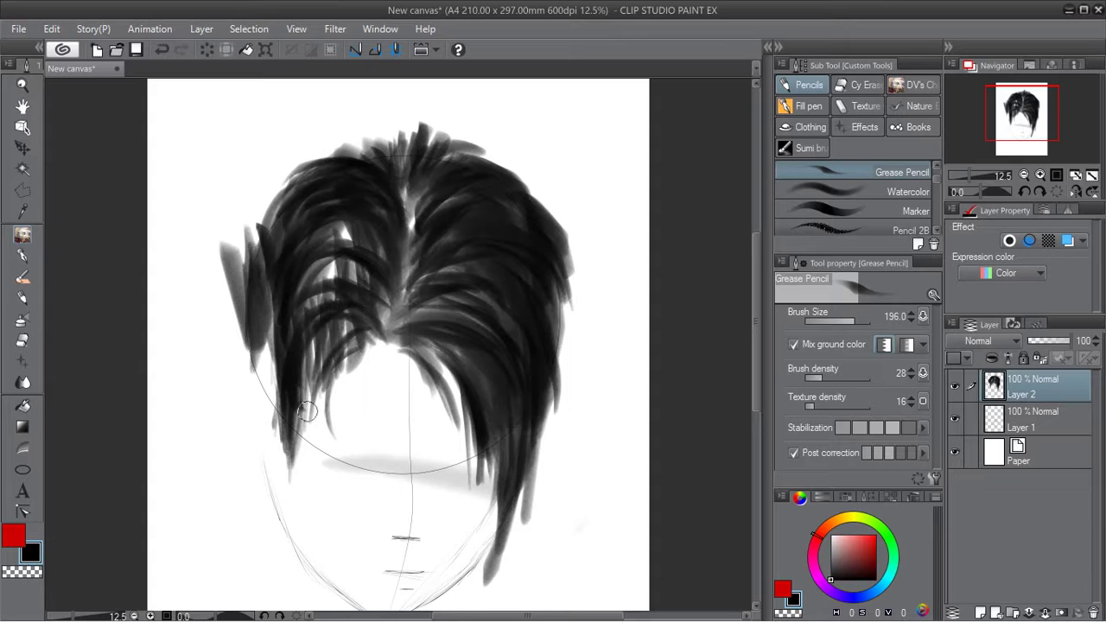
left_click_drag(357, 307, 288, 318)
mouse_move(378, 299)
left_mouse_down()
mouse_move(345, 253)
mouse_move(355, 258)
left_mouse_up()
mouse_move(381, 316)
left_mouse_down()
mouse_move(350, 270)
mouse_move(334, 266)
mouse_move(279, 310)
mouse_move(291, 388)
left_mouse_up()
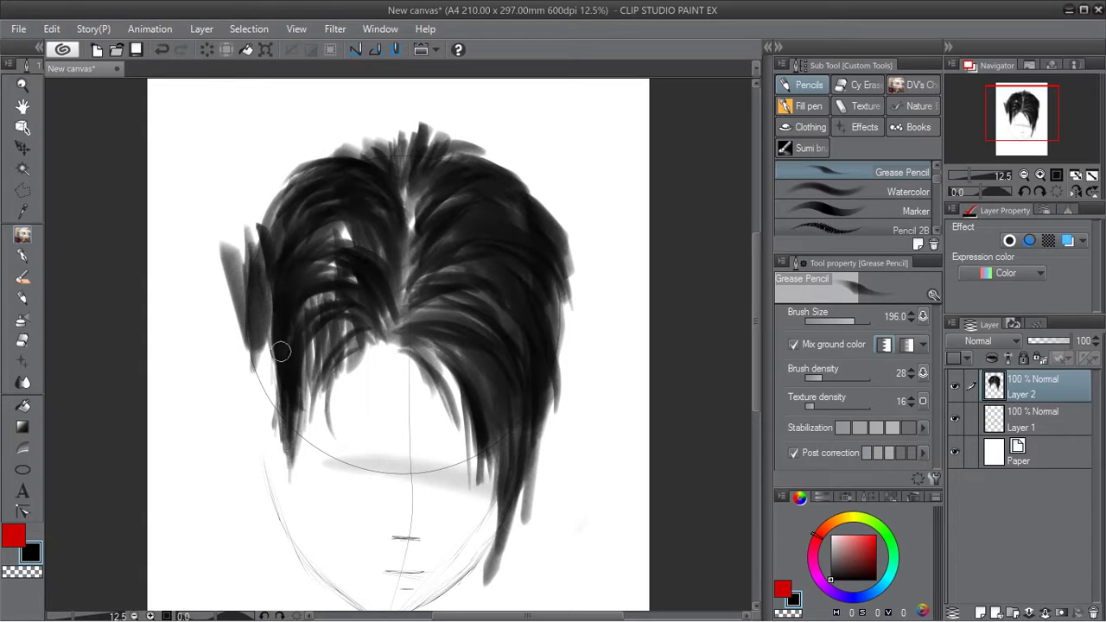
left_click_drag(342, 233, 338, 221)
Outline the ear on the left side of the face on Layer 1 with the Mapping pen.
left_click(23, 256)
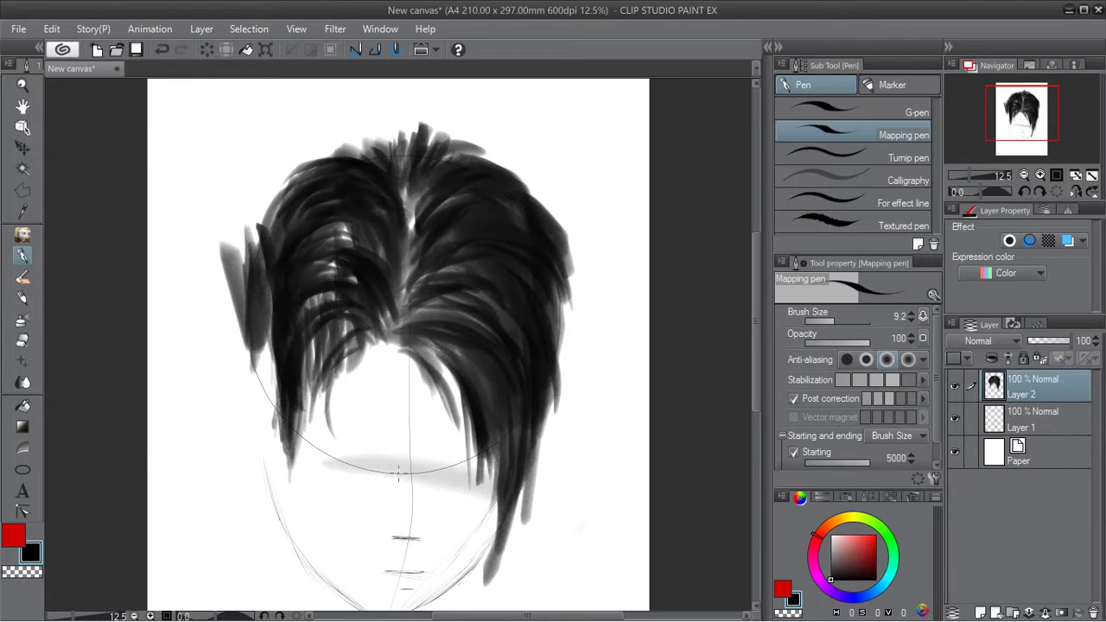
left_click(1002, 421)
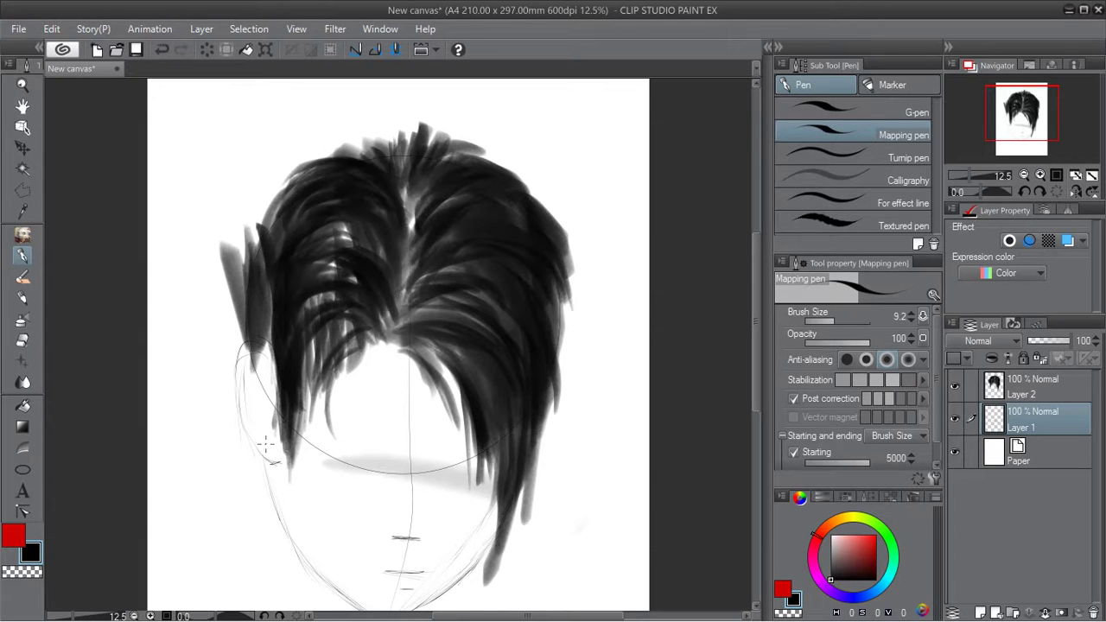
Erase the stray outer tuft on the hair's left side on Layer 2 with the Hard eraser.
left_click(22, 337)
left_click(995, 380)
mouse_move(233, 264)
left_mouse_down()
mouse_move(227, 256)
mouse_move(223, 327)
left_mouse_up()
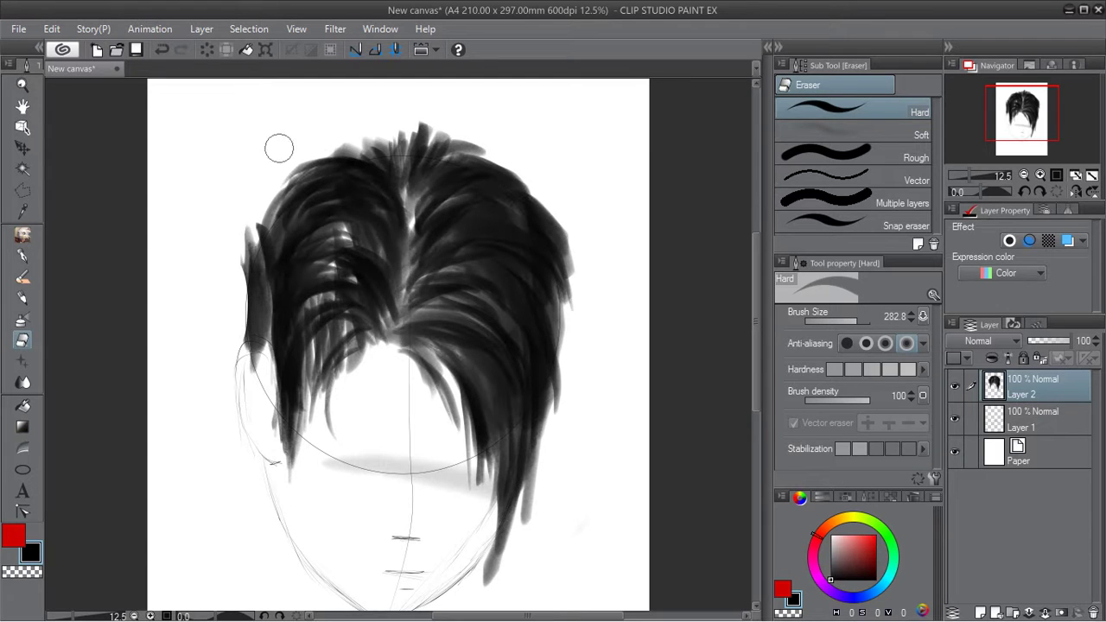
Darken the hair above the left ear with the Grease Pencil and add short strands sticking outward.
left_click(23, 231)
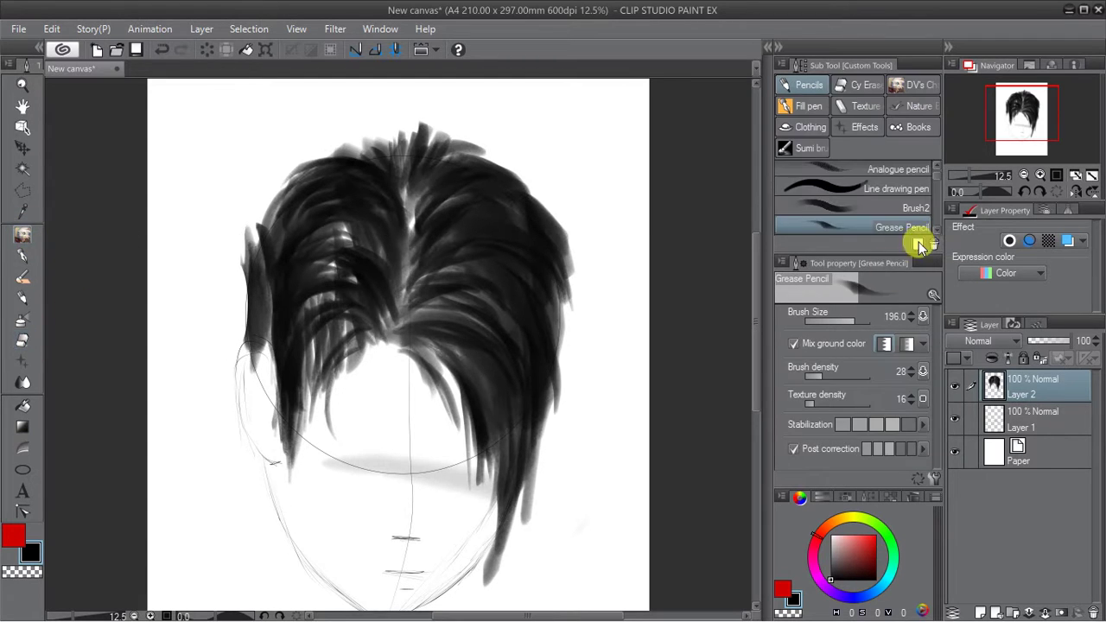
mouse_move(262, 286)
left_mouse_down()
mouse_move(260, 259)
mouse_move(263, 328)
mouse_move(262, 303)
left_mouse_up()
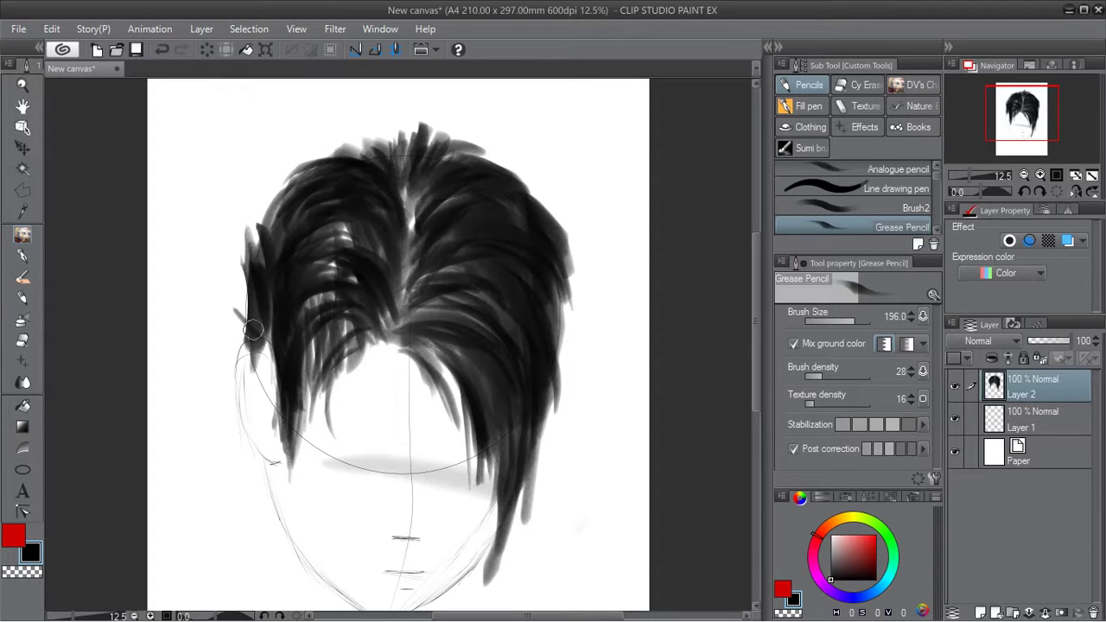
left_click_drag(271, 341, 248, 311)
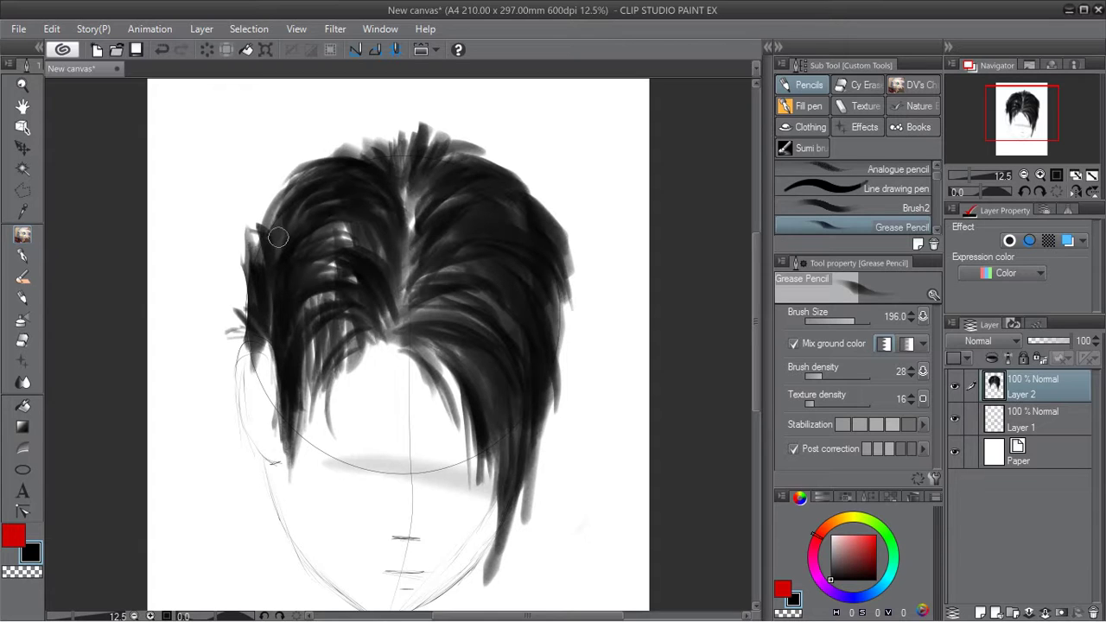
Add strands along the hair's upper left outline, spikes at the crown, and strokes along the upper right edge.
left_click_drag(291, 198, 275, 219)
mouse_move(305, 168)
left_mouse_down()
mouse_move(272, 203)
mouse_move(338, 165)
mouse_move(312, 178)
mouse_move(305, 168)
left_mouse_up()
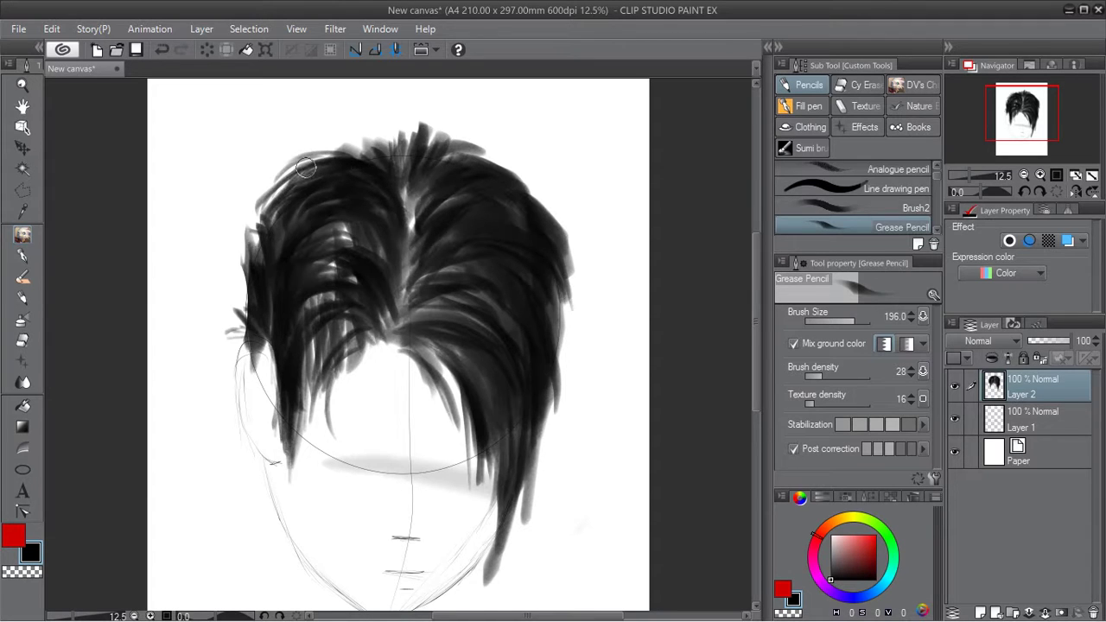
left_click_drag(286, 215, 265, 295)
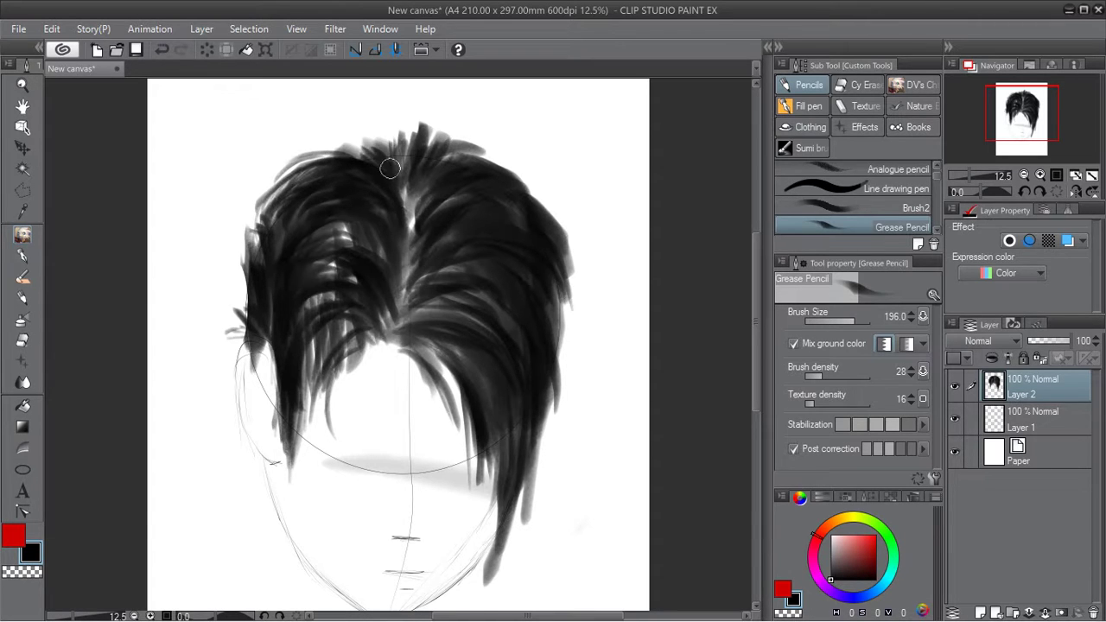
mouse_move(386, 158)
left_mouse_down()
mouse_move(380, 138)
mouse_move(396, 177)
mouse_move(400, 145)
mouse_move(403, 176)
mouse_move(461, 164)
left_mouse_up()
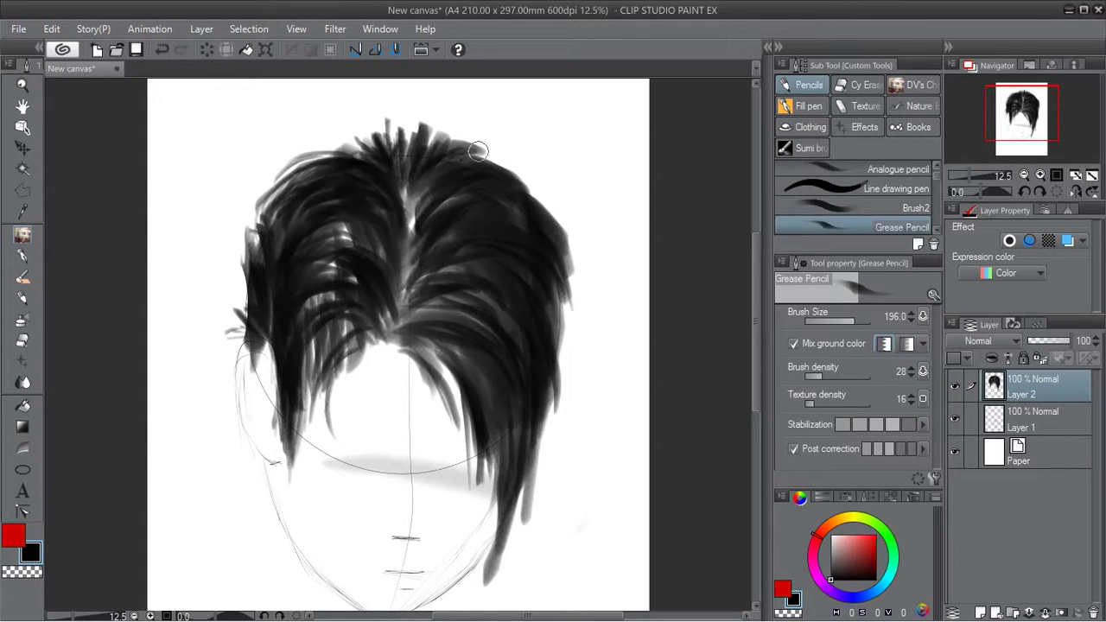
left_click_drag(498, 186, 530, 199)
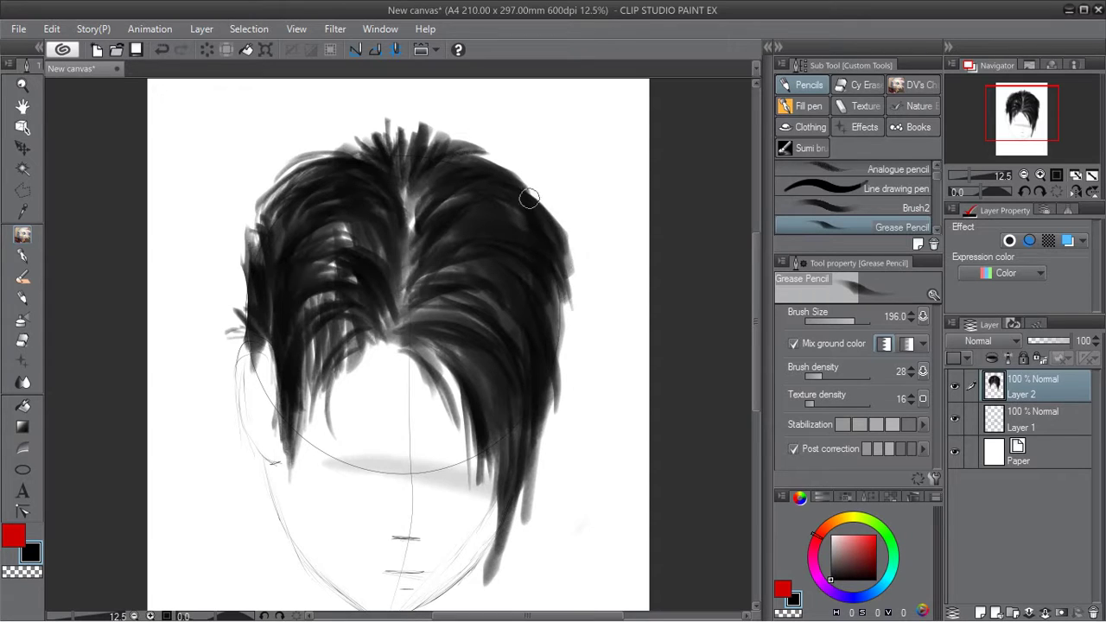
Fill the inner side of the left lock with long downward strands from the fringe, undoing the last stroke.
left_click_drag(354, 320, 285, 361)
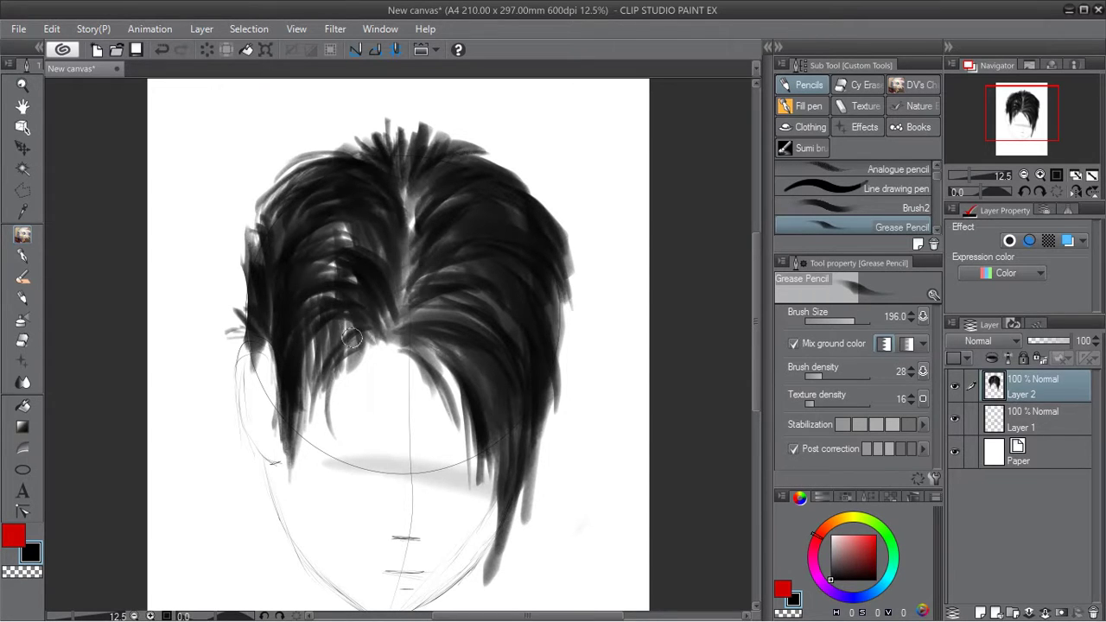
left_click_drag(352, 338, 304, 390)
left_click_drag(322, 332, 323, 442)
left_click_drag(321, 356, 311, 437)
left_click_drag(325, 332, 326, 439)
left_click_drag(329, 356, 317, 429)
left_click_drag(337, 314, 311, 467)
key("ctrl+z")
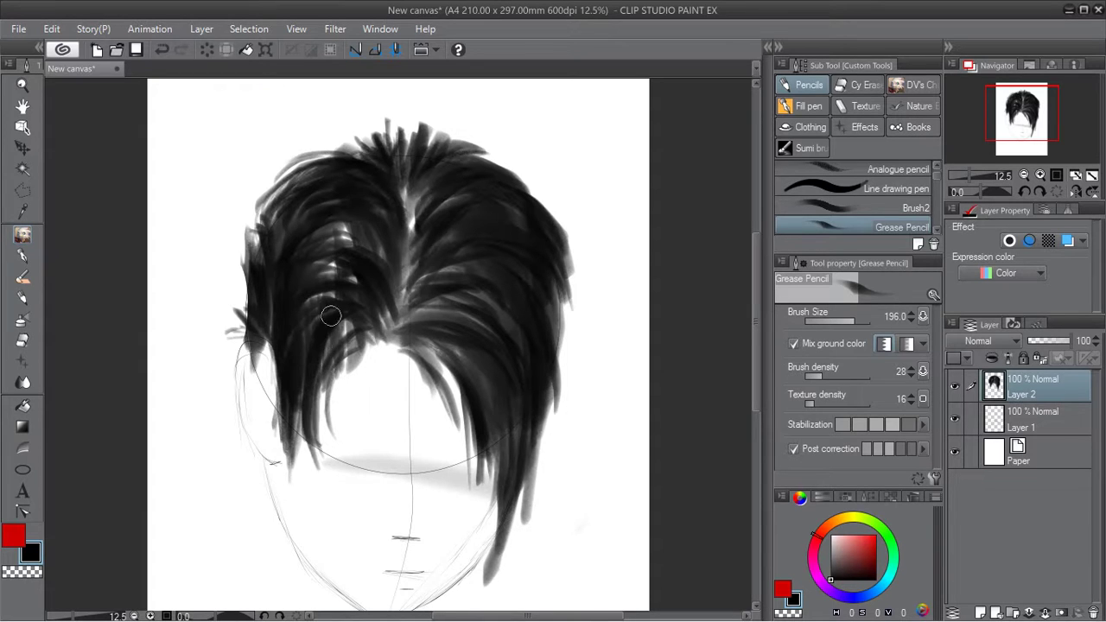
Cover the light gaps in the upper left fringe with curved dark strands.
mouse_move(347, 250)
left_mouse_down()
mouse_move(299, 281)
mouse_move(299, 373)
left_mouse_up()
left_click_drag(369, 226, 303, 306)
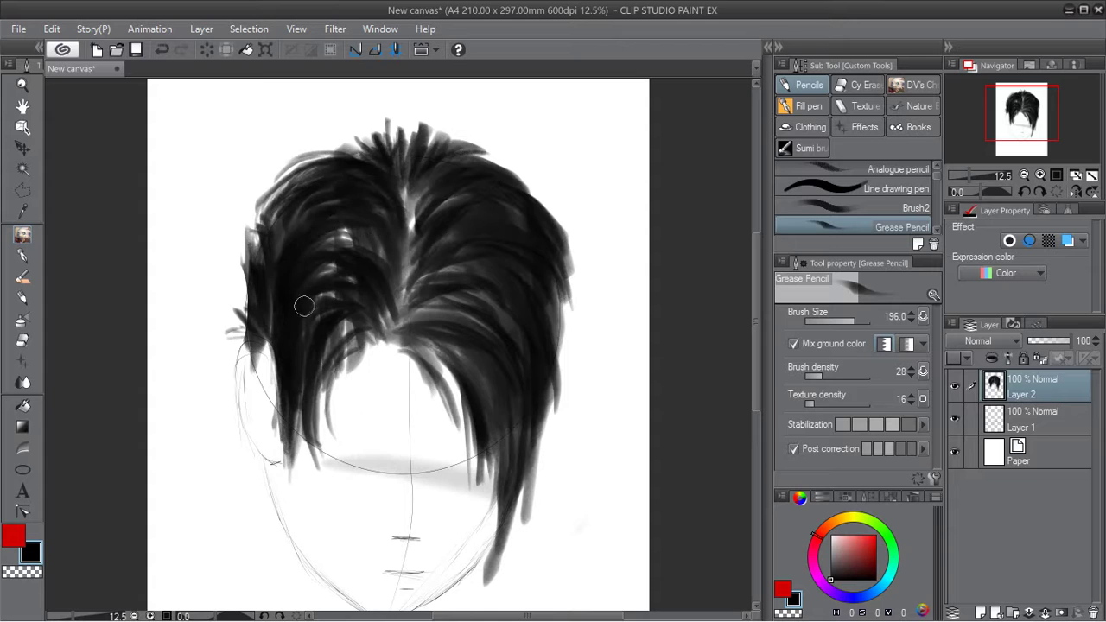
mouse_move(386, 255)
left_mouse_down()
mouse_move(331, 216)
mouse_move(296, 248)
left_mouse_up()
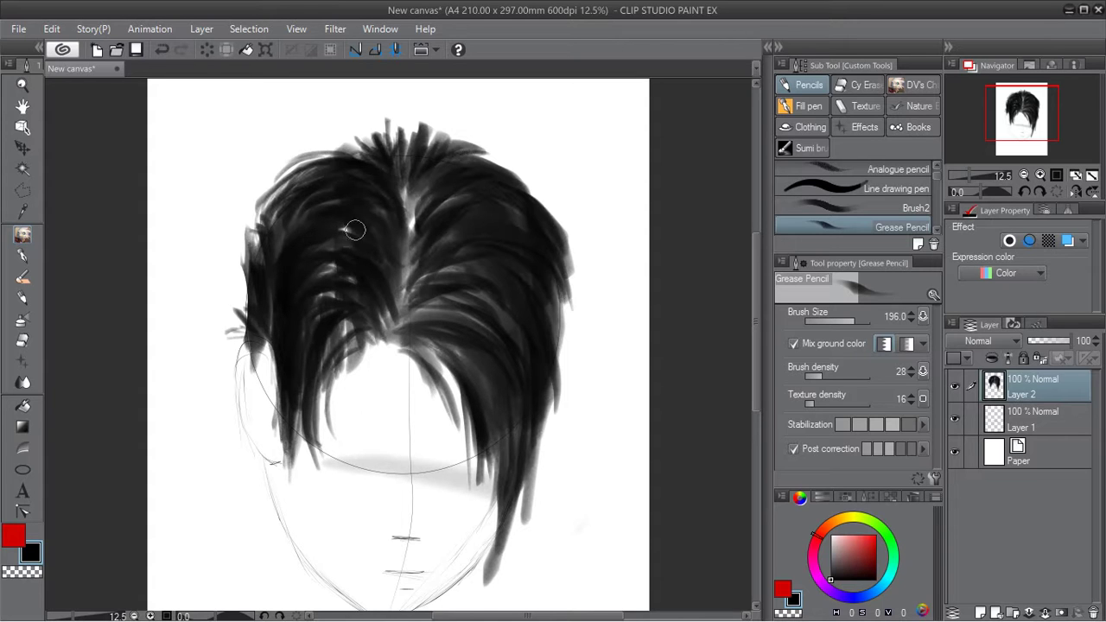
Round out the hair's silhouette with loose curved strands along the outer left side and the upper right edge.
mouse_move(294, 199)
left_mouse_down()
mouse_move(257, 247)
mouse_move(266, 262)
left_mouse_up()
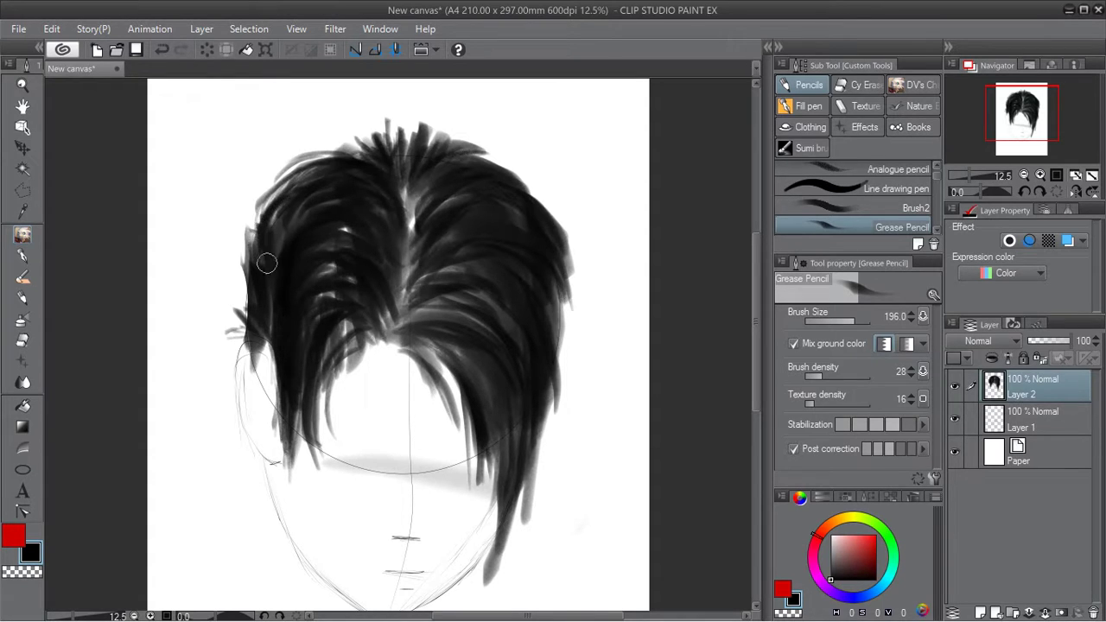
left_click_drag(267, 200, 251, 228)
mouse_move(261, 283)
left_mouse_down()
mouse_move(255, 249)
mouse_move(266, 319)
mouse_move(270, 227)
mouse_move(253, 293)
mouse_move(251, 228)
mouse_move(269, 209)
mouse_move(243, 279)
mouse_move(264, 221)
mouse_move(247, 294)
mouse_move(273, 196)
mouse_move(249, 276)
mouse_move(251, 216)
mouse_move(267, 188)
mouse_move(235, 247)
left_mouse_up()
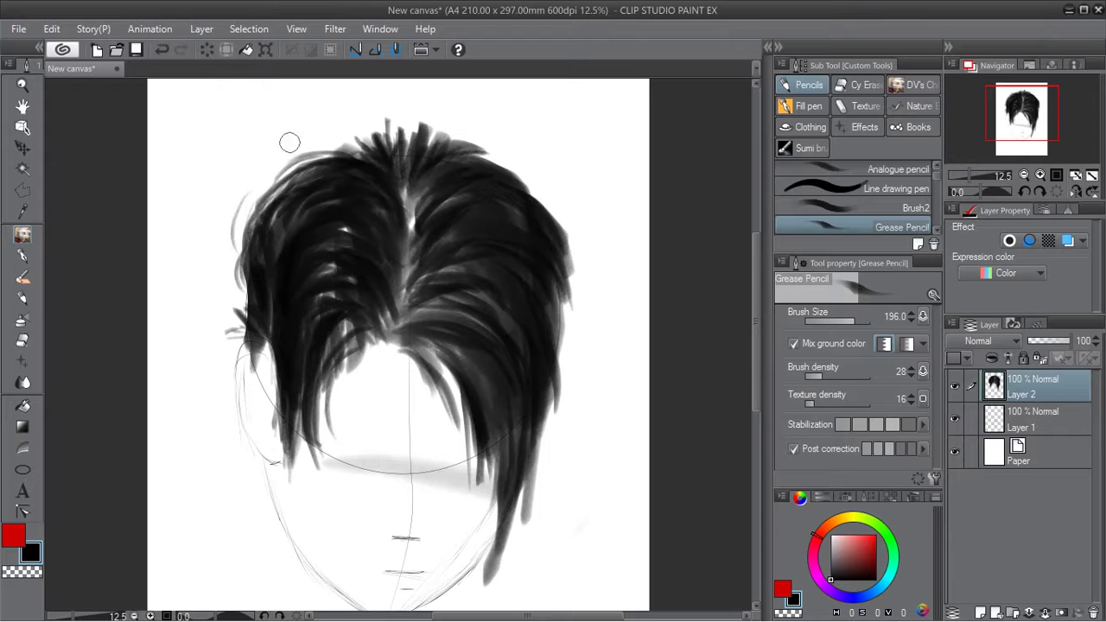
mouse_move(466, 170)
left_mouse_down()
mouse_move(538, 186)
mouse_move(520, 172)
left_mouse_up()
left_click_drag(548, 222, 565, 259)
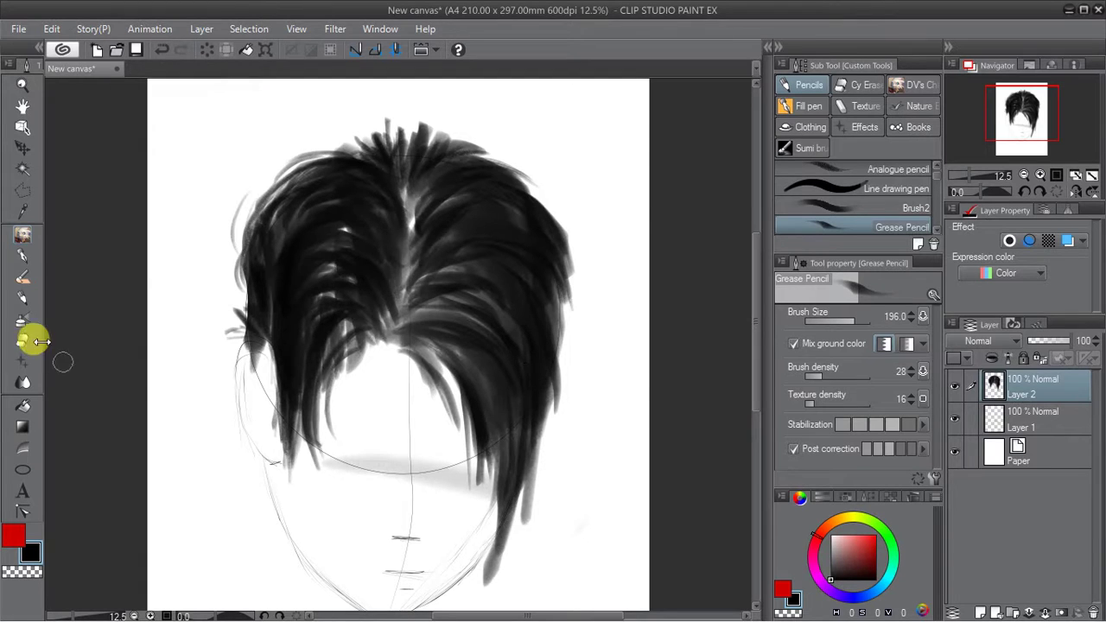
Set up the Mapping pen with mid grey (128, 128, 128), brush size 57.7 and opacity 67.
left_click(22, 255)
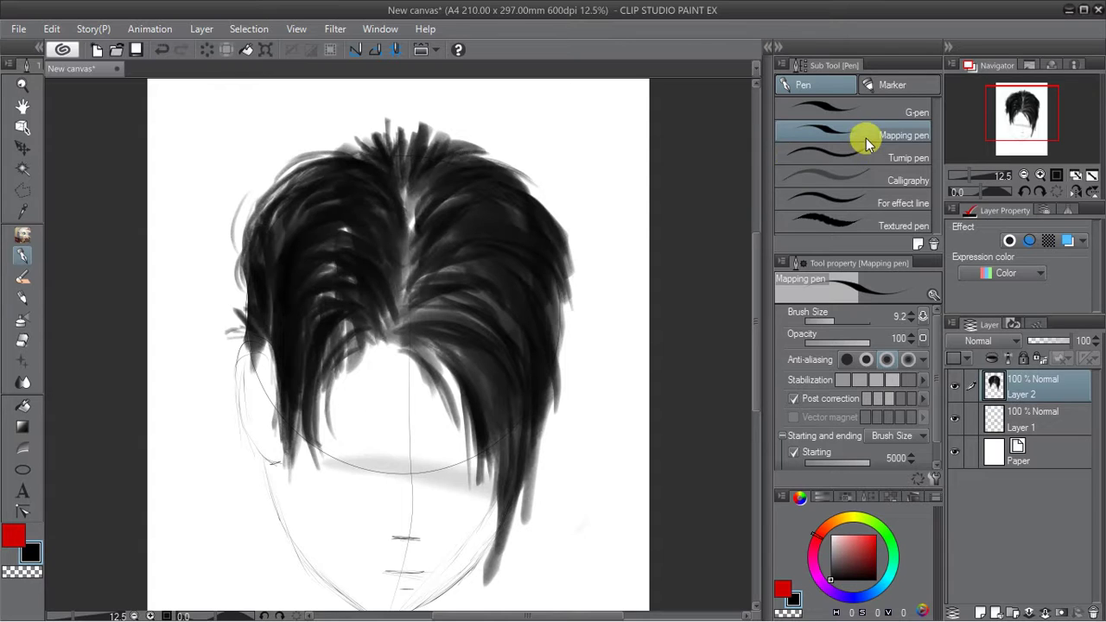
left_click(31, 551)
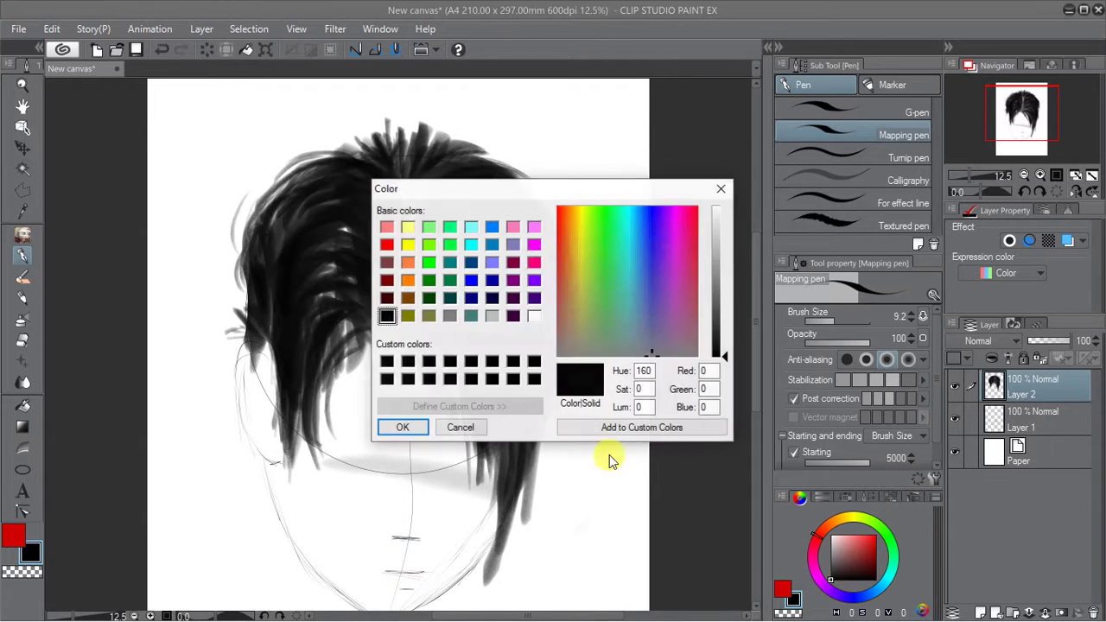
left_click(450, 316)
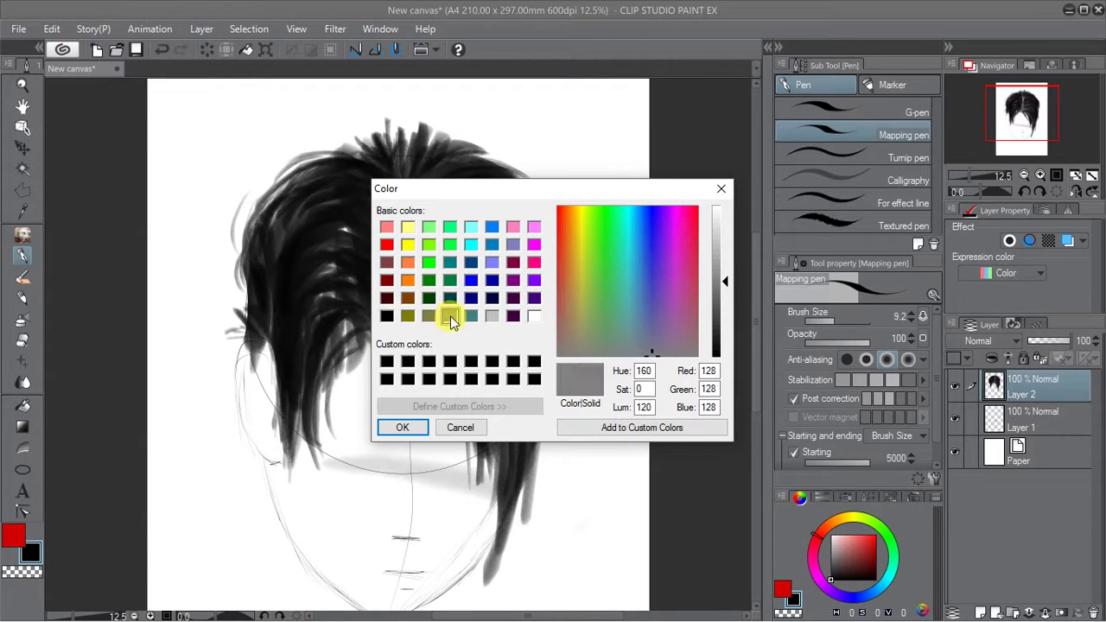
left_click(416, 427)
left_click_drag(850, 320, 849, 345)
left_click(842, 321)
left_click(829, 326)
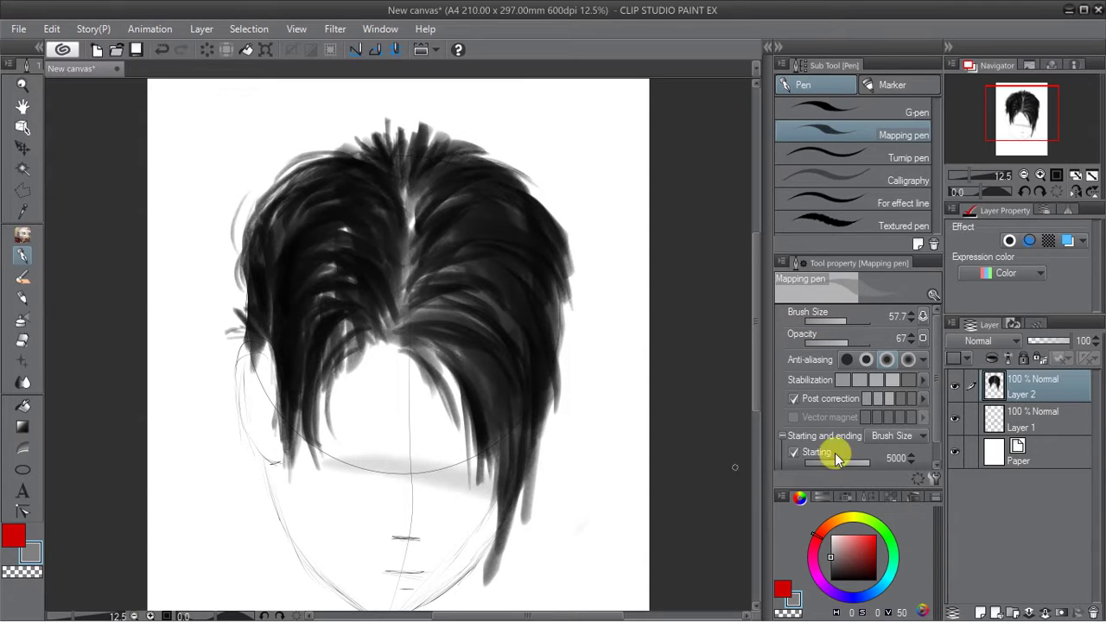
scroll(936, 412, "down", 1)
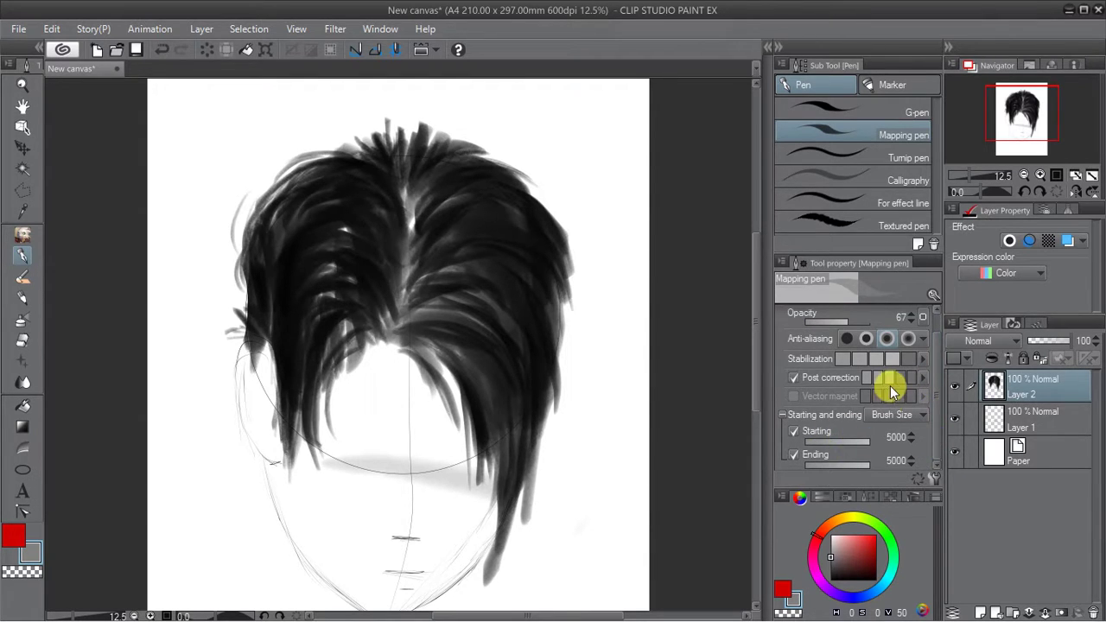
scroll(931, 330, "up", 1)
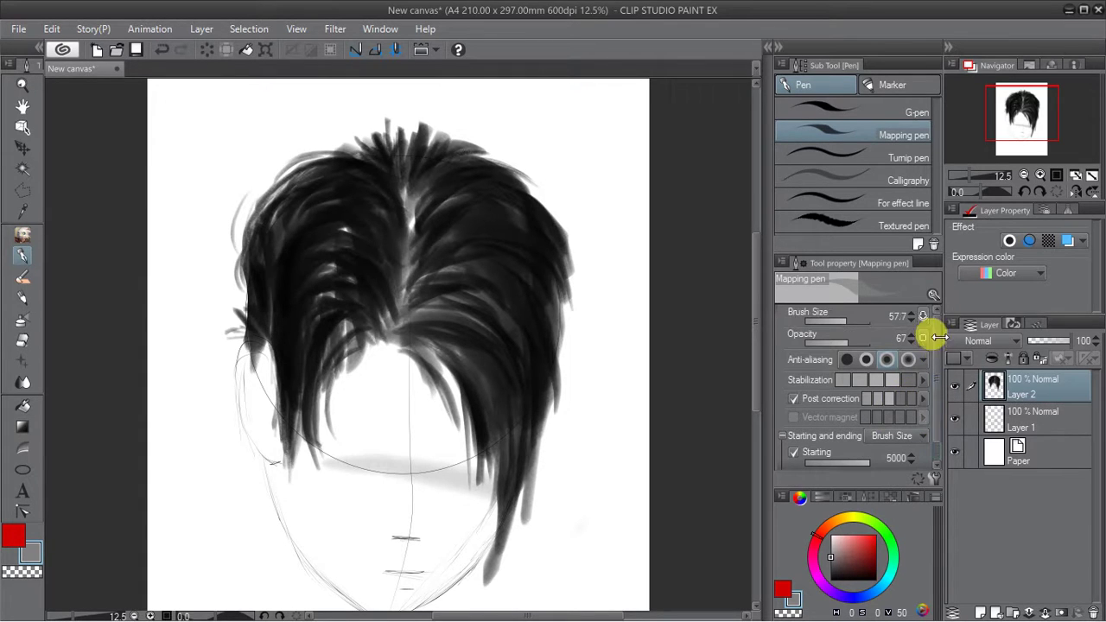
Draw thin grey strands from the parting through the right fringe and down the right lock, undoing unwanted strokes.
left_click_drag(404, 332, 472, 378)
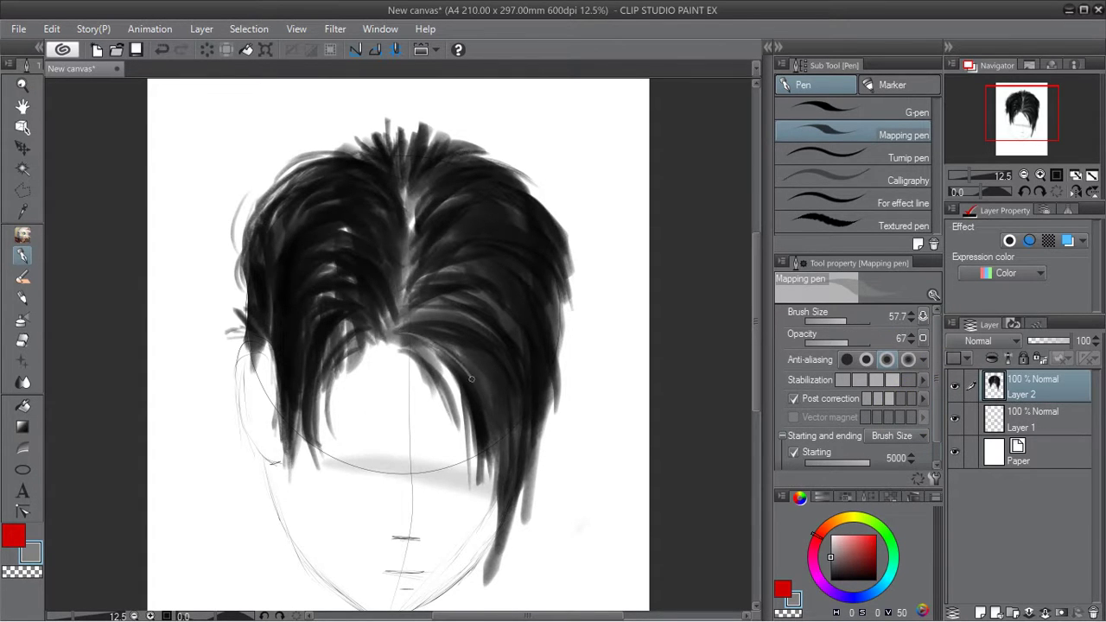
mouse_move(418, 332)
left_mouse_down()
mouse_move(451, 360)
mouse_move(492, 439)
left_mouse_up()
mouse_move(409, 336)
left_mouse_down()
mouse_move(486, 331)
mouse_move(517, 372)
left_mouse_up()
mouse_move(420, 332)
left_mouse_down()
mouse_move(522, 354)
mouse_move(536, 414)
left_mouse_up()
key("ctrl+z")
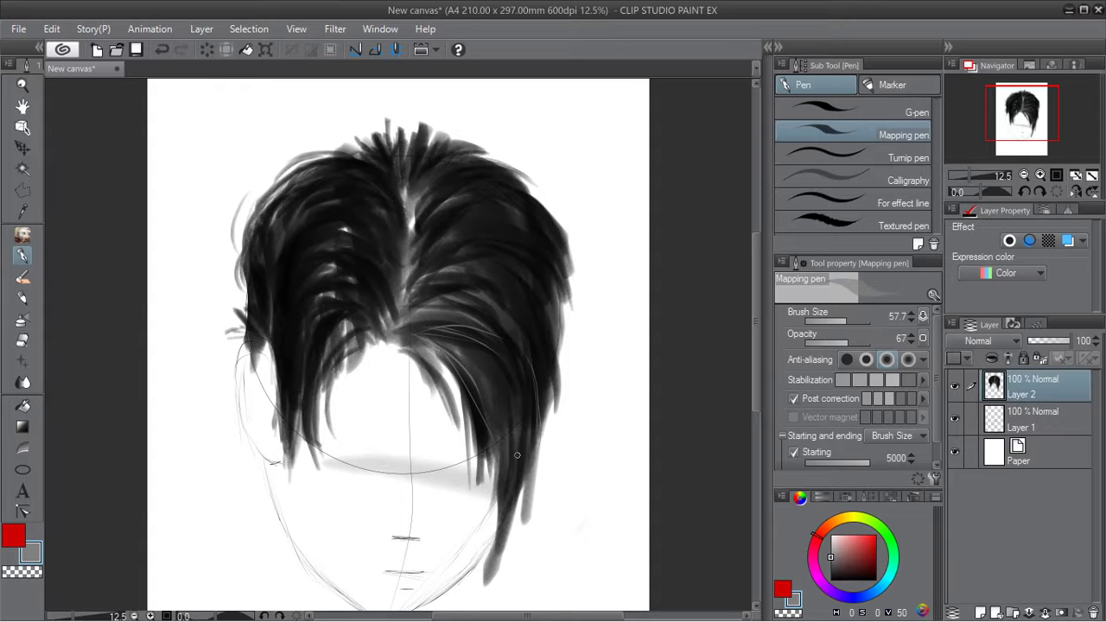
left_click_drag(511, 383, 494, 551)
key("ctrl+z")
left_click_drag(508, 403, 512, 503)
left_click_drag(404, 335, 484, 302)
Raise the brush size to 65.2 and add curved grey strands across the right fringe and upper right of the crown.
left_click_drag(854, 325, 848, 320)
left_click(843, 318)
mouse_move(418, 308)
left_mouse_down()
mouse_move(529, 294)
mouse_move(551, 341)
left_mouse_up()
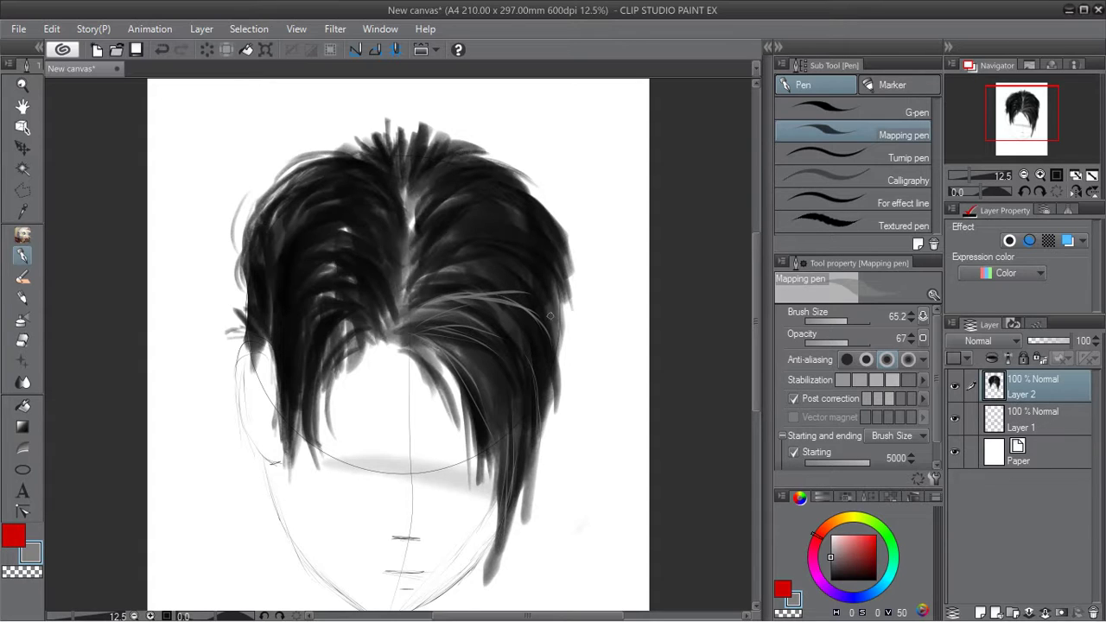
mouse_move(518, 195)
left_mouse_down()
mouse_move(424, 214)
mouse_move(451, 219)
mouse_move(495, 180)
left_mouse_up()
mouse_move(424, 217)
left_mouse_down()
mouse_move(501, 170)
mouse_move(431, 221)
mouse_move(472, 179)
mouse_move(450, 209)
mouse_move(513, 181)
mouse_move(433, 210)
mouse_move(458, 166)
left_mouse_up()
left_click_drag(423, 216, 481, 162)
left_click_drag(436, 216, 540, 196)
mouse_move(434, 212)
left_mouse_down()
mouse_move(547, 238)
mouse_move(528, 293)
mouse_move(477, 239)
mouse_move(528, 281)
mouse_move(487, 239)
mouse_move(549, 316)
left_mouse_up()
Add fine strands along the right lock's outer edge and tip and above the upper right crown, undoing unwanted strokes.
left_click_drag(532, 271, 555, 332)
left_click_drag(550, 398, 537, 457)
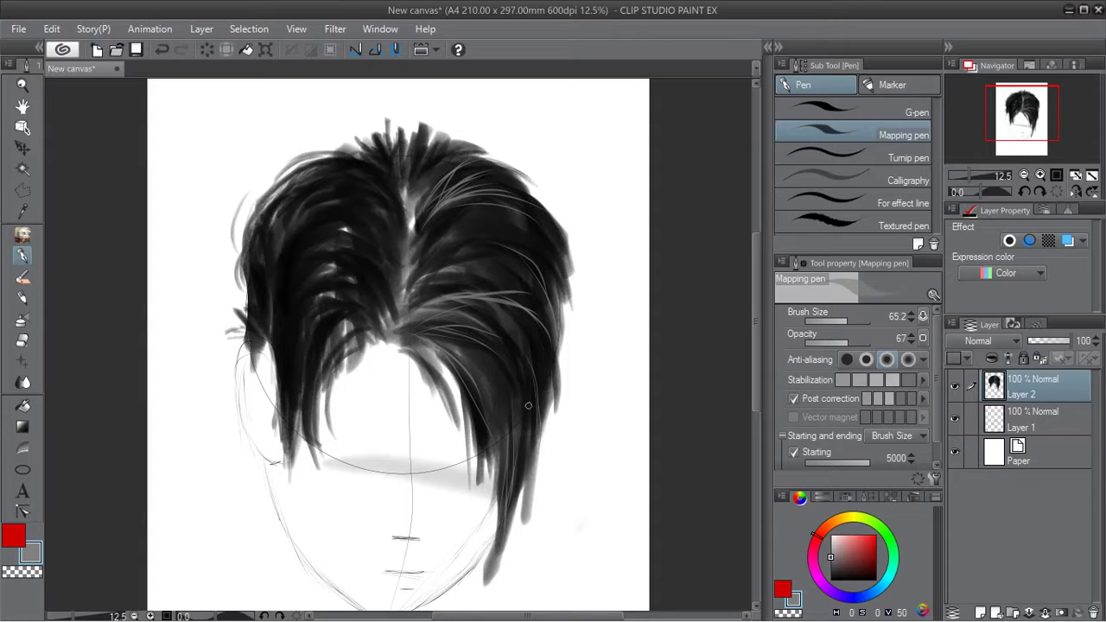
left_click_drag(504, 511, 490, 557)
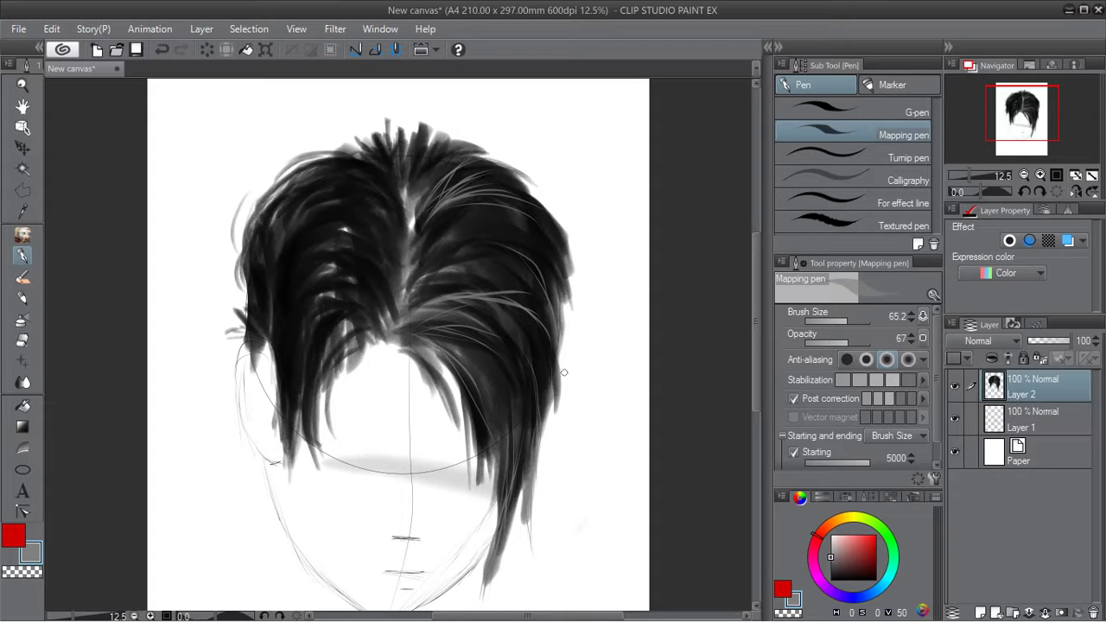
left_click_drag(561, 364, 549, 435)
key("ctrl+z")
key("ctrl+z")
mouse_move(431, 191)
left_mouse_down()
mouse_move(484, 146)
mouse_move(517, 148)
left_mouse_up()
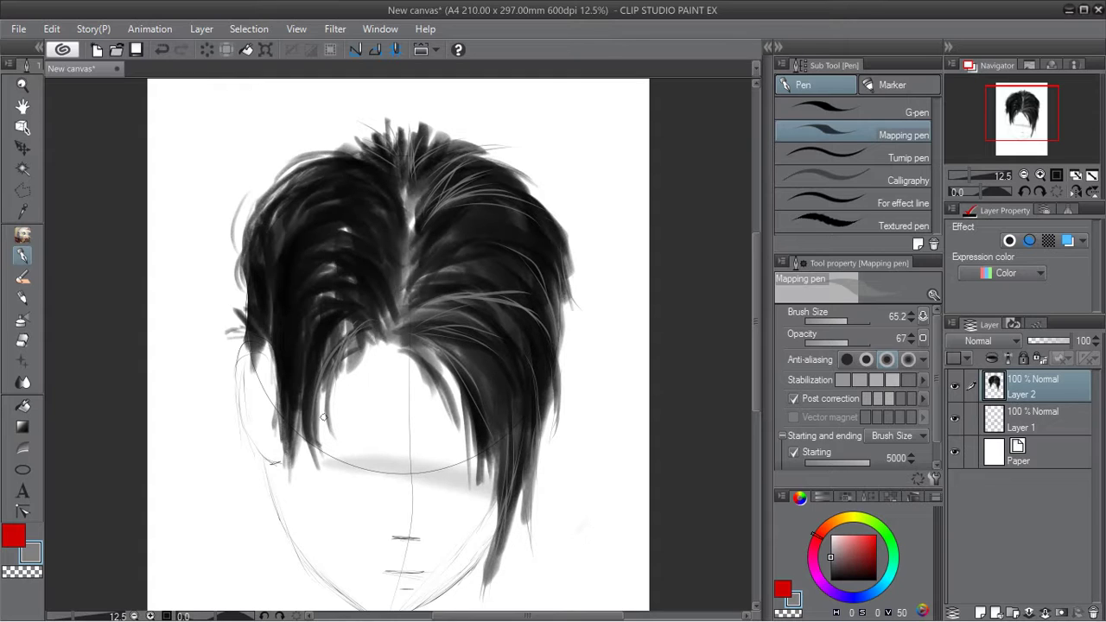
Draw thin grey strands through the left fringe and along the left side of the hair, undoing one long stroke.
left_click_drag(381, 316, 329, 368)
left_click_drag(334, 311, 293, 397)
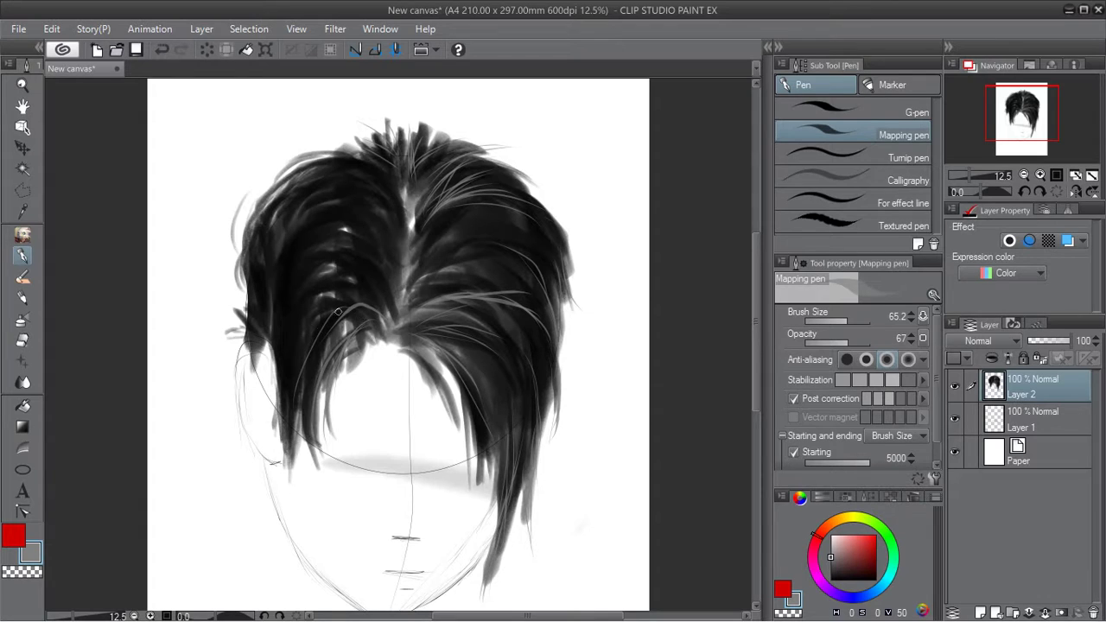
mouse_move(309, 302)
left_mouse_down()
mouse_move(281, 348)
mouse_move(284, 454)
left_mouse_up()
key("ctrl+z")
left_click_drag(288, 285, 271, 369)
left_click_drag(291, 264, 279, 338)
left_click_drag(274, 260, 264, 347)
mouse_move(305, 184)
left_mouse_down()
mouse_move(285, 196)
mouse_move(253, 268)
left_mouse_up()
left_click_drag(303, 183, 250, 263)
Add curved grey strands fanning out from both sides of the central parting.
left_click_drag(320, 185, 372, 212)
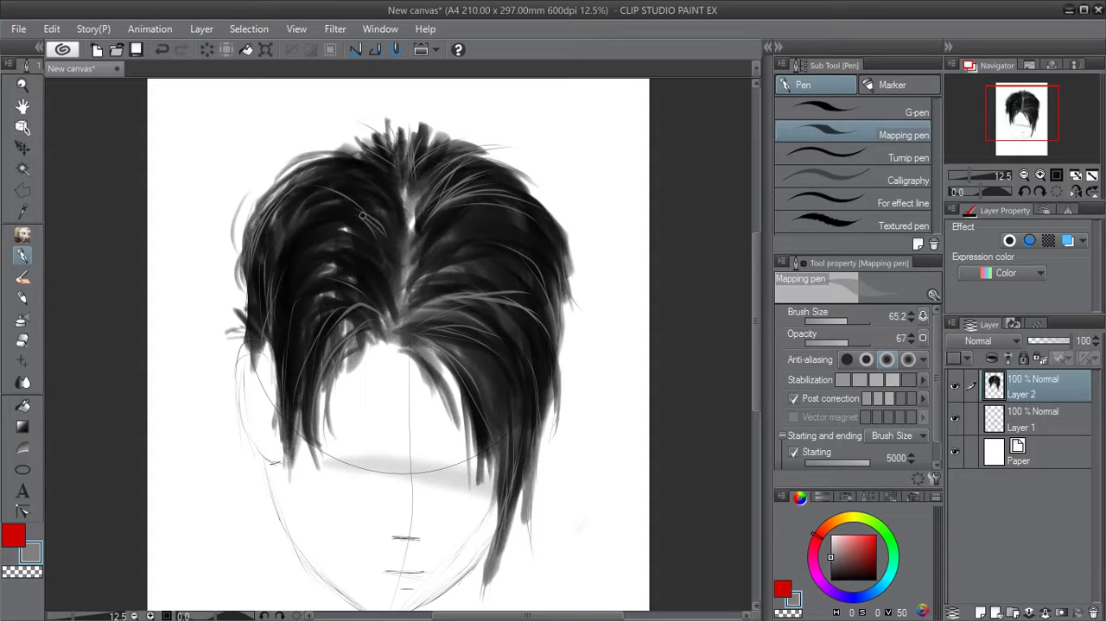
mouse_move(390, 254)
left_mouse_down()
mouse_move(354, 201)
mouse_move(387, 230)
mouse_move(348, 206)
left_mouse_up()
left_click_drag(415, 233, 500, 178)
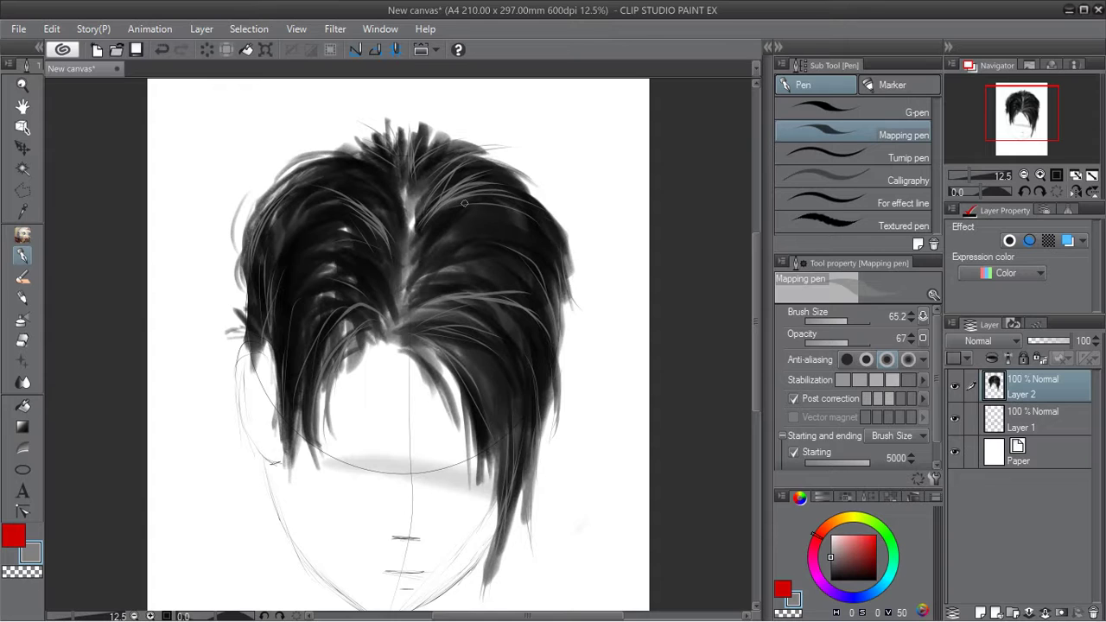
left_click_drag(433, 208, 534, 160)
mouse_move(389, 259)
left_mouse_down()
mouse_move(361, 210)
mouse_move(358, 228)
left_mouse_up()
mouse_move(398, 278)
left_mouse_down()
mouse_move(376, 231)
mouse_move(399, 266)
mouse_move(383, 242)
mouse_move(331, 226)
left_mouse_up()
left_click_drag(391, 254, 346, 179)
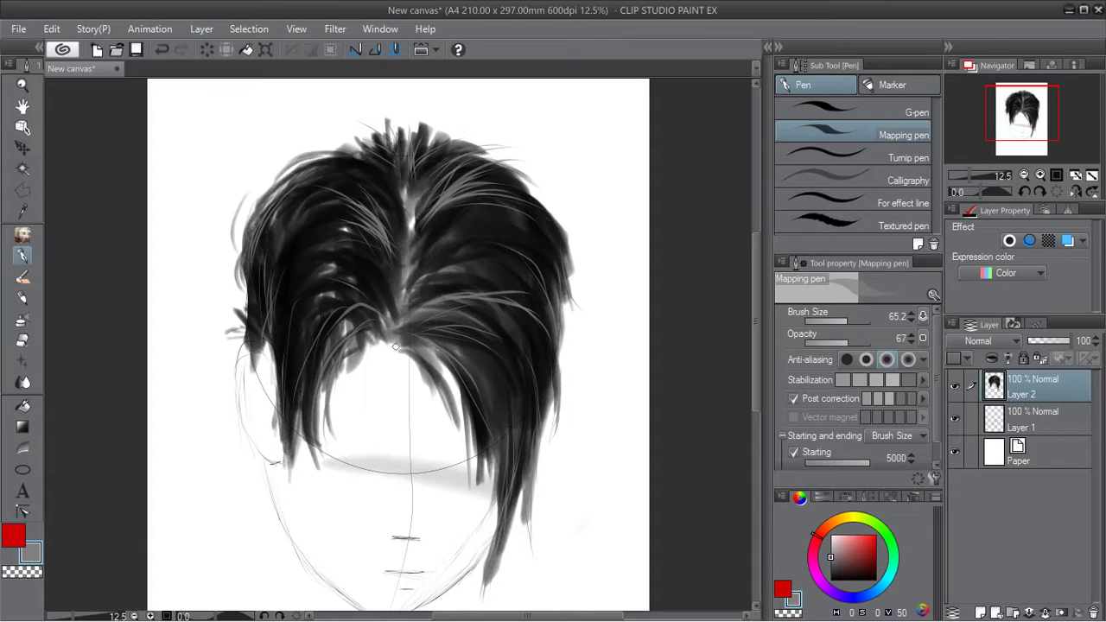
Draw grey strands sweeping from the bottom of the parting outward over the left fringe.
left_click_drag(388, 334, 337, 391)
mouse_move(385, 320)
left_mouse_down()
mouse_move(353, 310)
mouse_move(352, 356)
mouse_move(366, 316)
mouse_move(300, 388)
left_mouse_up()
left_click_drag(383, 312, 297, 301)
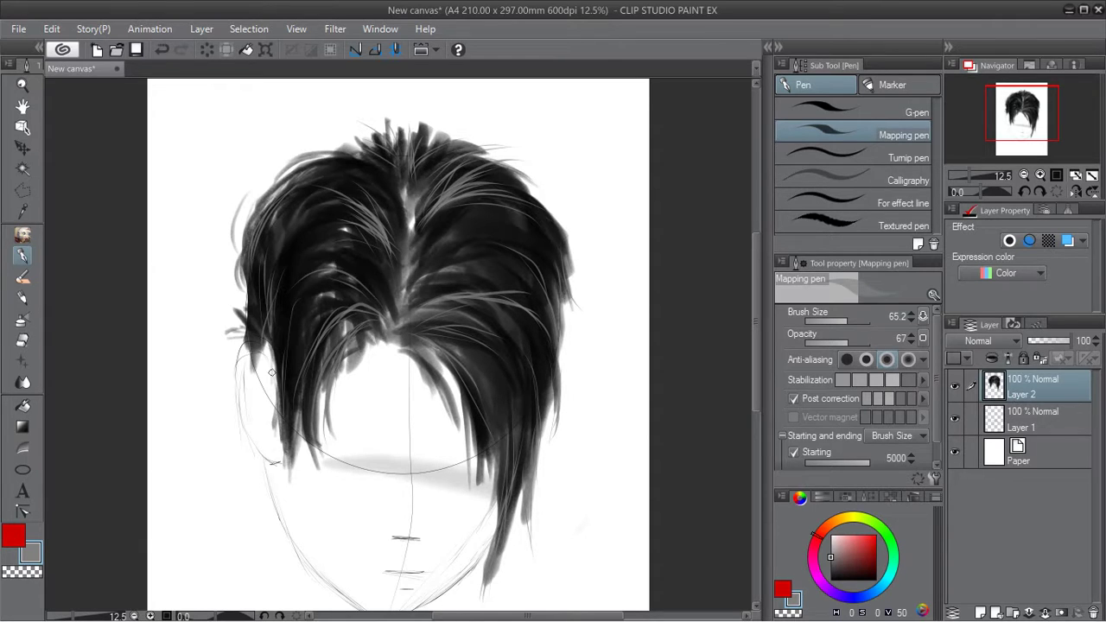
Switch to the Blur tool and set its brush size to 153.4.
double_click(30, 557)
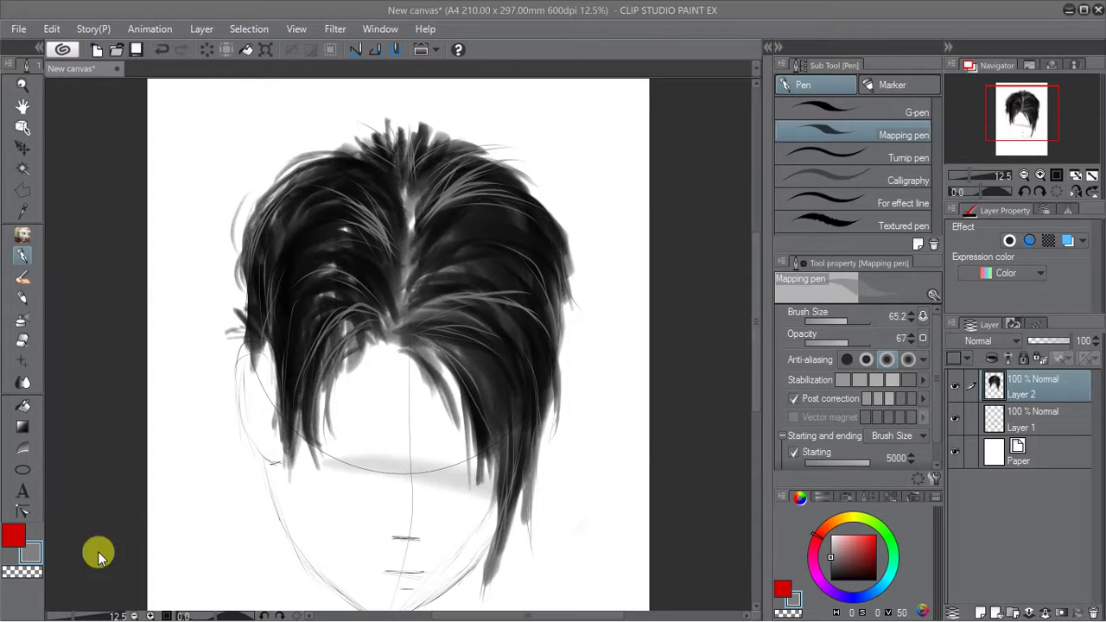
left_click(403, 427)
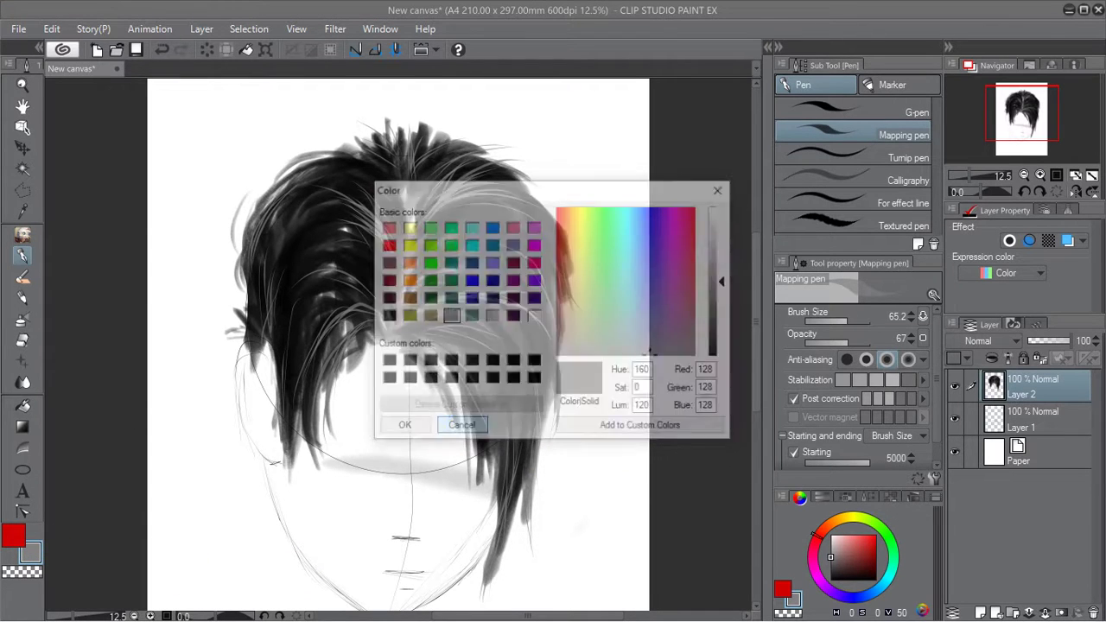
left_click(22, 382)
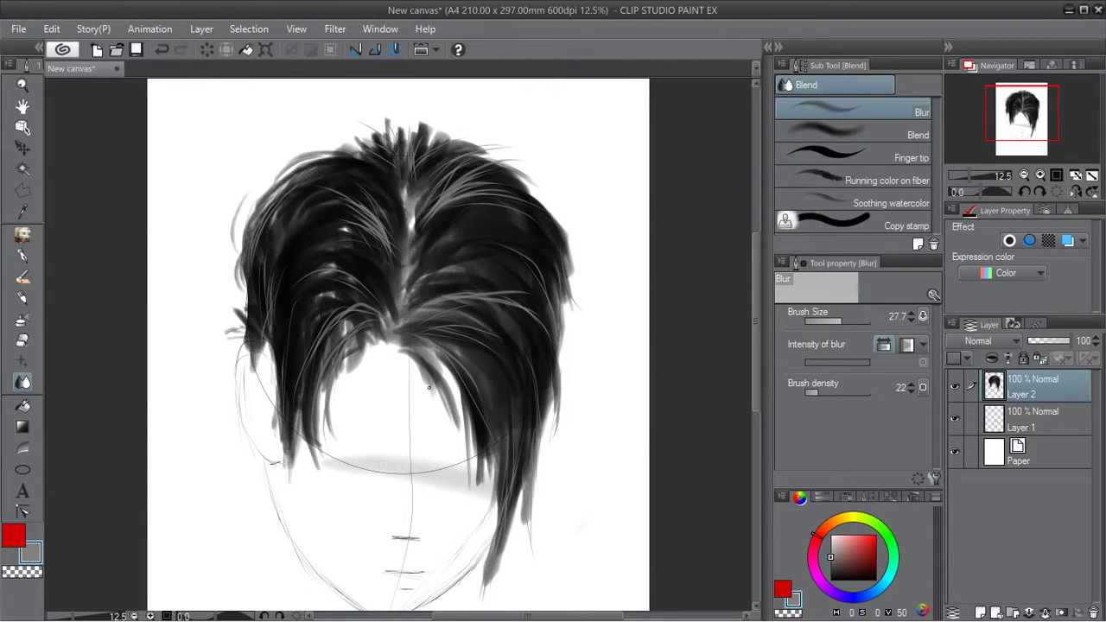
left_click(868, 137)
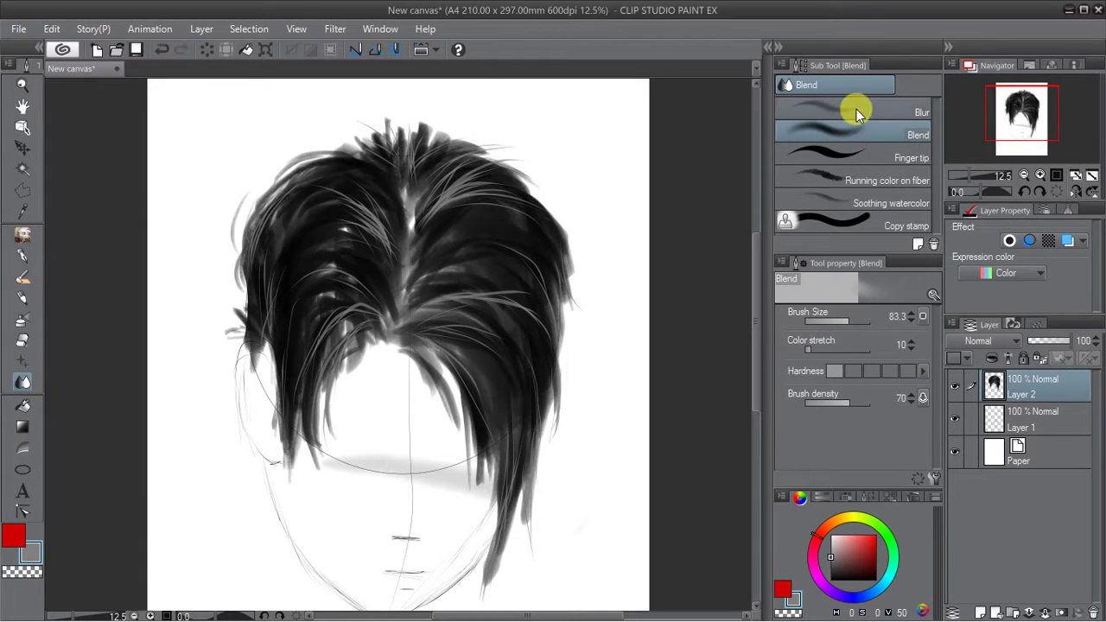
left_click(852, 110)
left_click(852, 322)
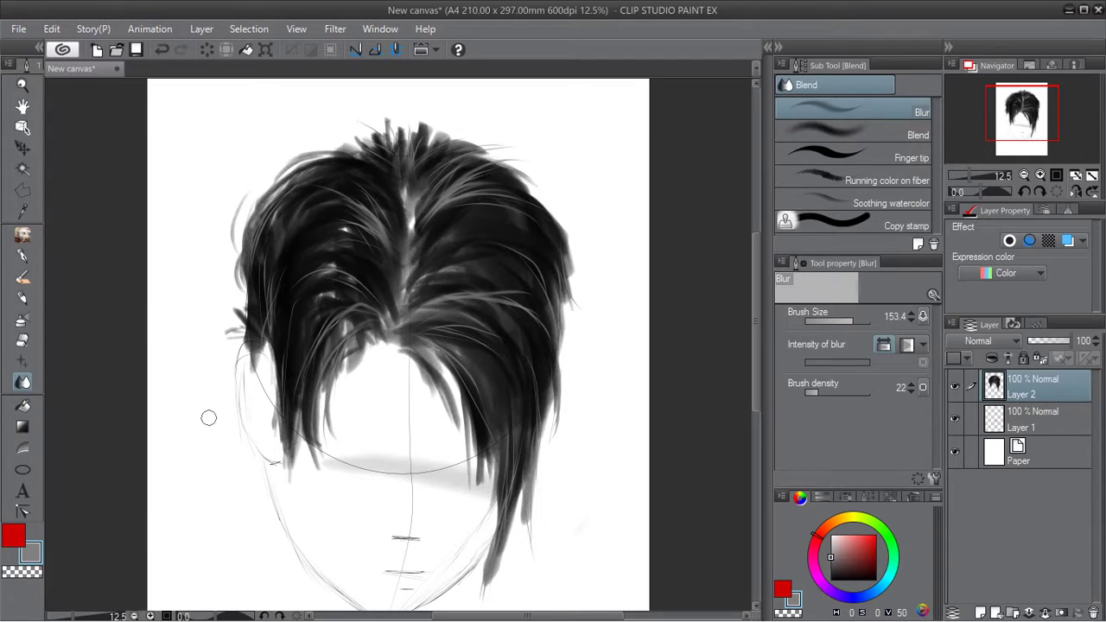
Choose a light grey colour and return to the Mapping pen with brush size 120.2.
left_click(33, 541)
left_click(491, 316)
left_click(402, 427)
left_click(23, 255)
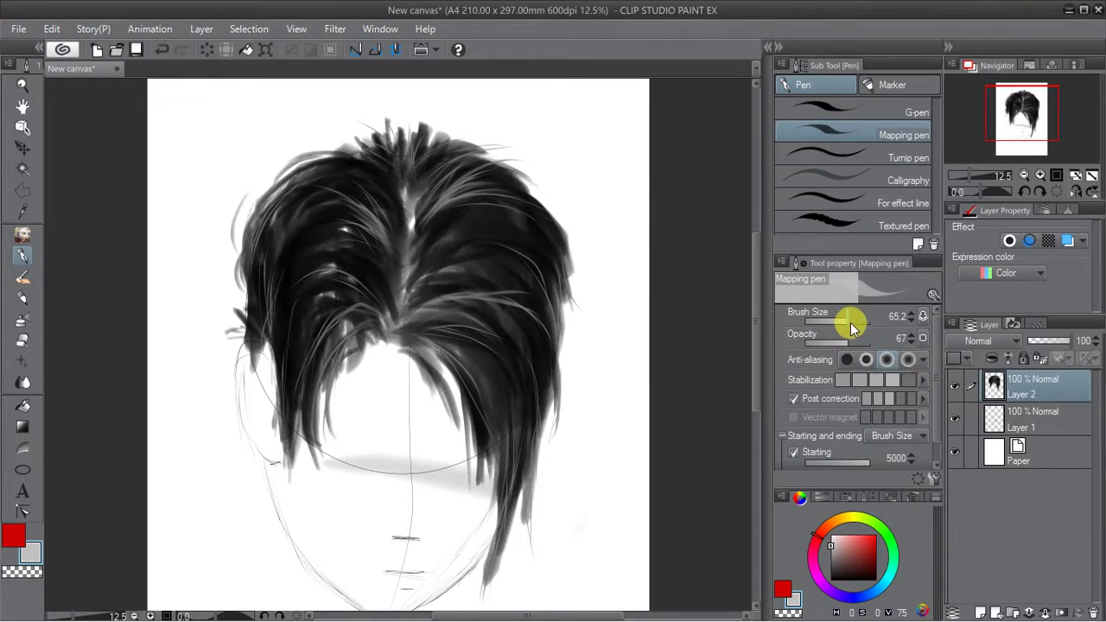
left_click(851, 320)
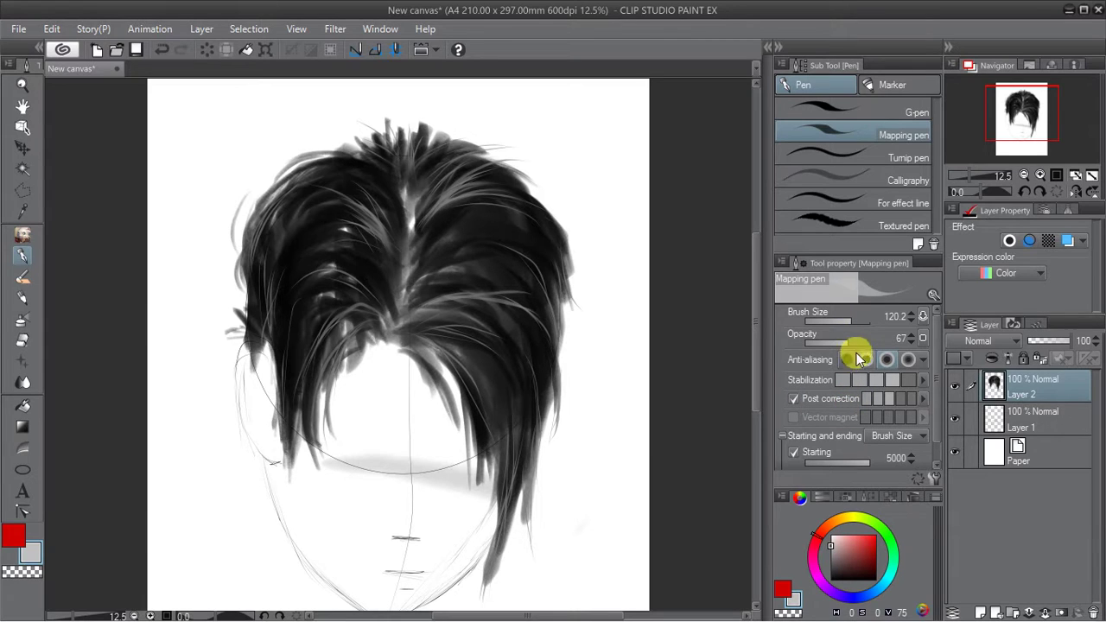
Paint light grey highlight strands over the right fringe and down the right lock.
mouse_move(407, 321)
left_mouse_down()
mouse_move(441, 300)
mouse_move(529, 315)
left_mouse_up()
left_click_drag(424, 305, 498, 286)
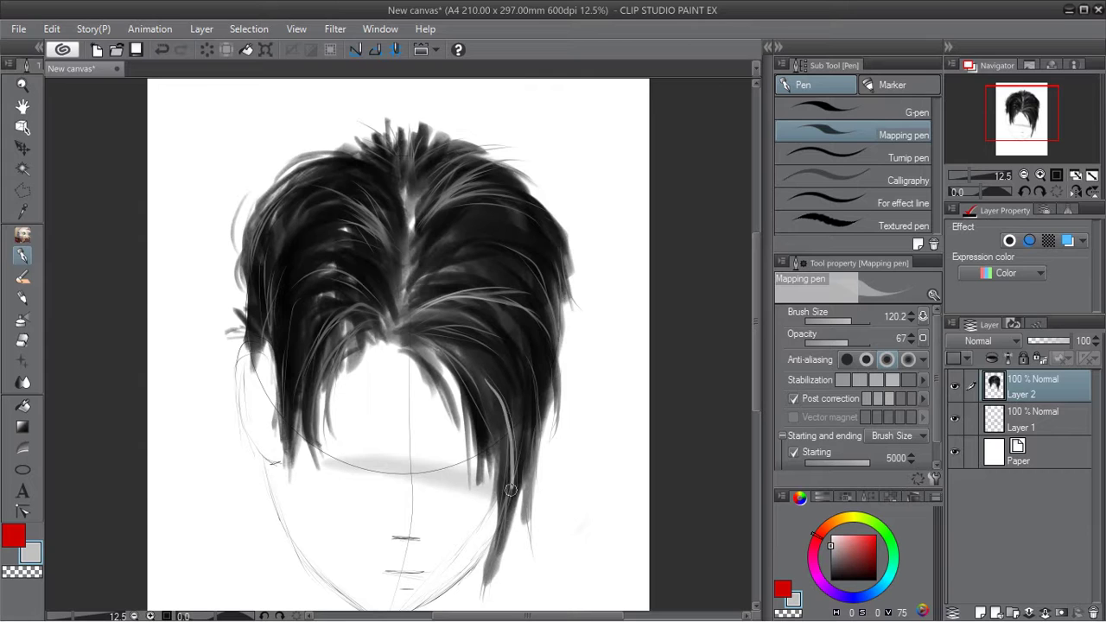
left_click_drag(482, 372, 510, 443)
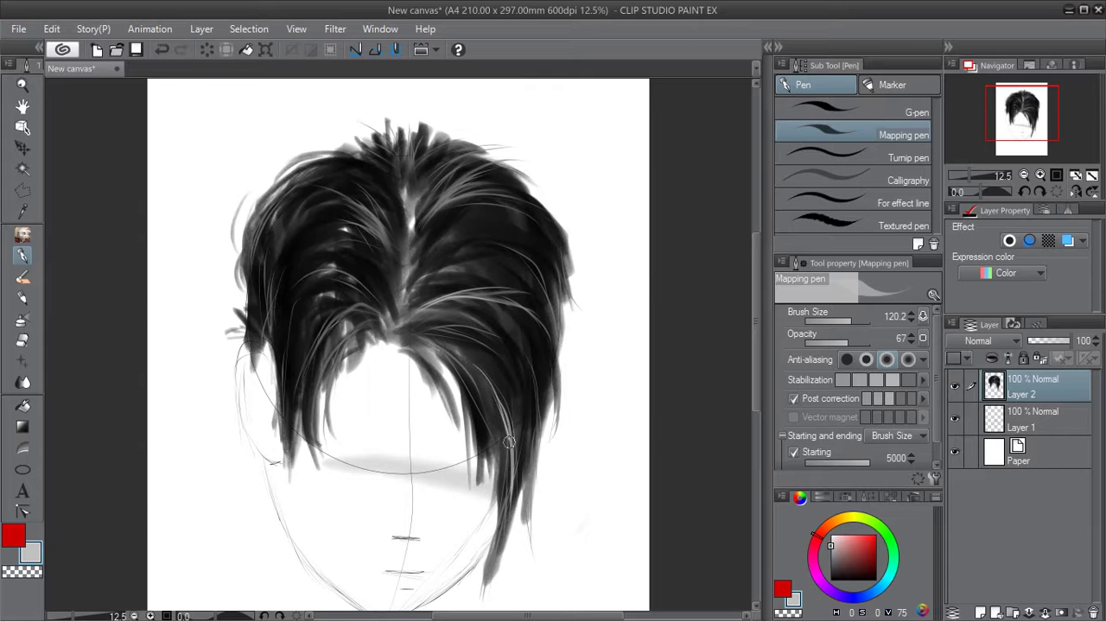
mouse_move(468, 362)
left_mouse_down()
mouse_move(515, 430)
mouse_move(512, 421)
left_mouse_up()
left_click_drag(502, 317, 534, 411)
left_click_drag(511, 320, 554, 382)
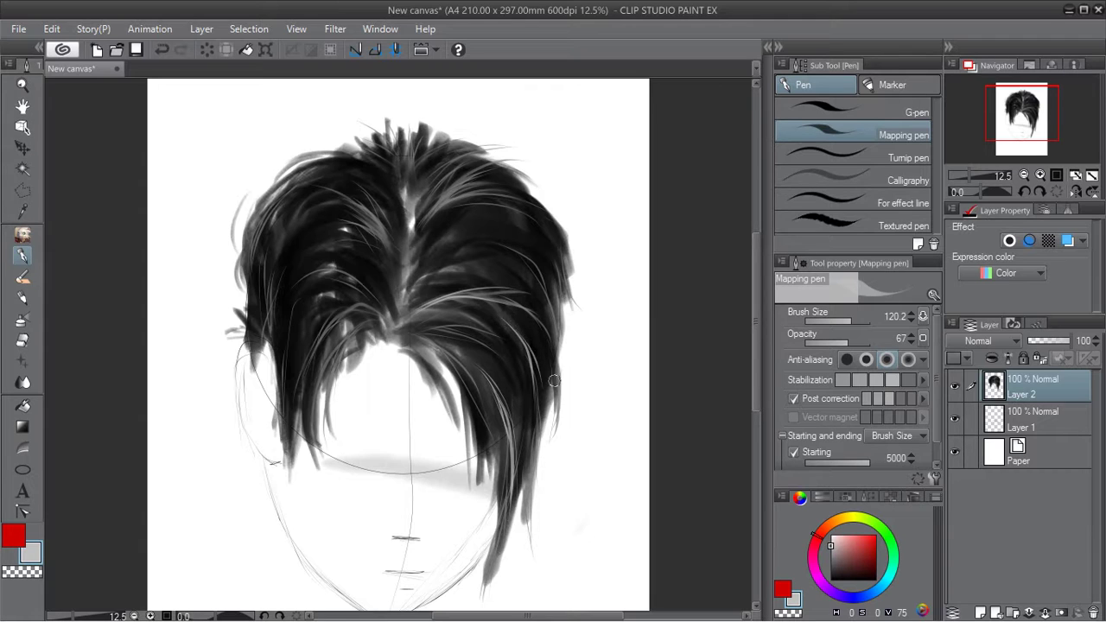
left_click_drag(512, 325, 541, 387)
Add long curved light strands from the parting across the middle and upper right side of the hair.
left_click_drag(412, 273, 474, 244)
left_click_drag(414, 272, 486, 225)
left_click_drag(414, 270, 514, 225)
mouse_move(434, 246)
left_mouse_down()
mouse_move(537, 247)
mouse_move(555, 349)
left_mouse_up()
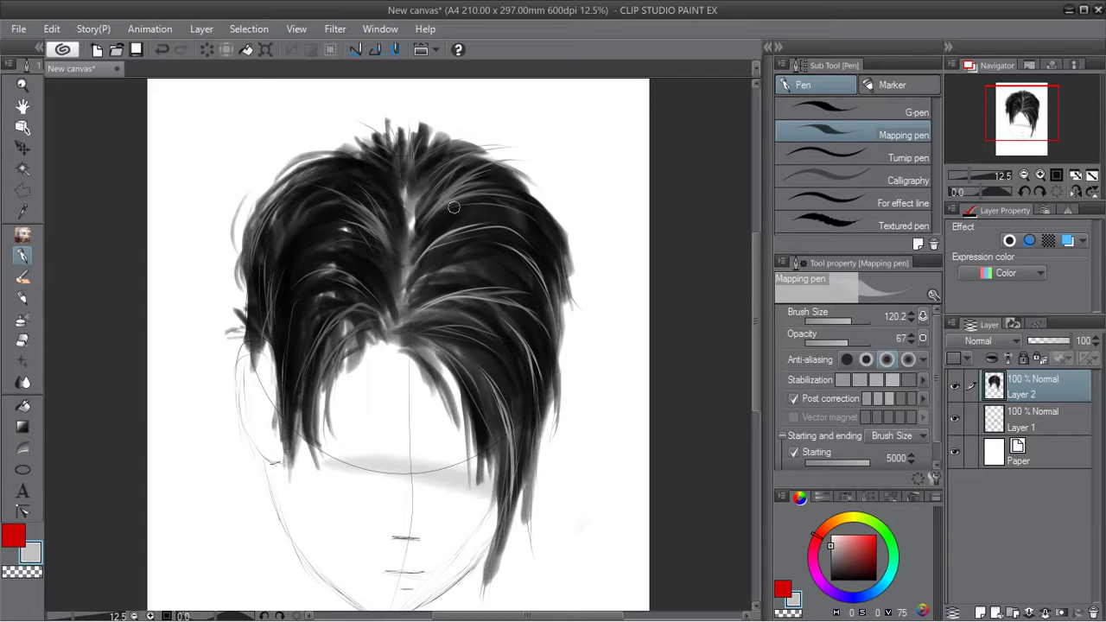
mouse_move(415, 233)
left_mouse_down()
mouse_move(494, 190)
mouse_move(510, 204)
left_mouse_up()
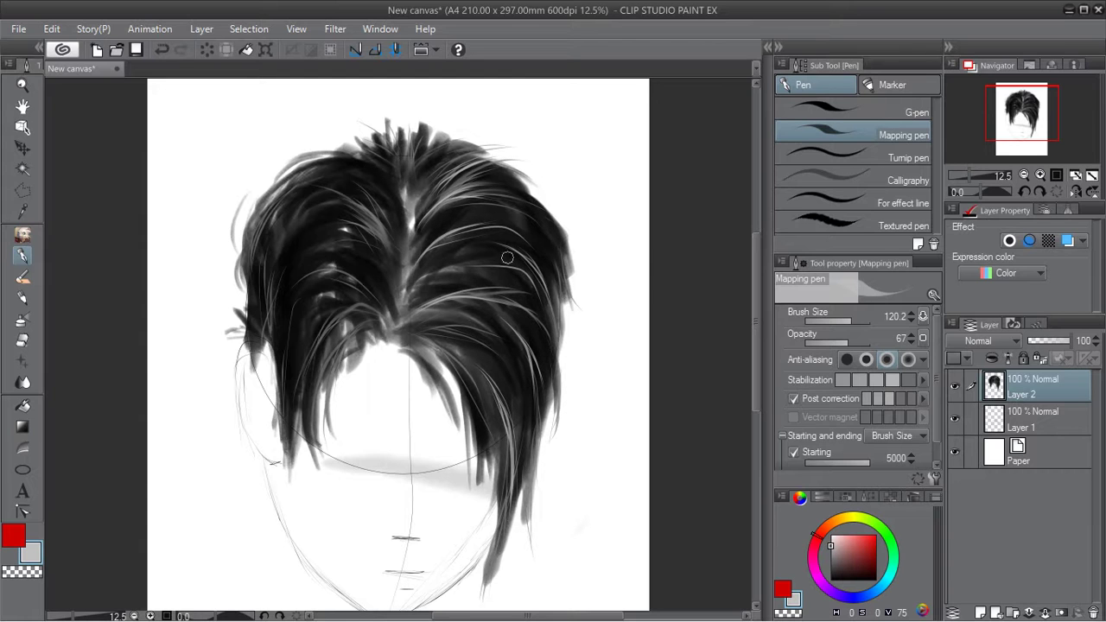
left_click(54, 29)
left_click(74, 50)
left_click_drag(396, 254, 342, 198)
left_click(52, 29)
left_click(74, 41)
mouse_move(388, 254)
left_mouse_down()
mouse_move(361, 219)
mouse_move(320, 197)
left_mouse_up()
left_click(52, 29)
left_click(60, 43)
Rotate the canvas view to -120.0 degrees and draw curved light strands from the parting over the left fringe.
left_click_drag(1023, 191, 976, 192)
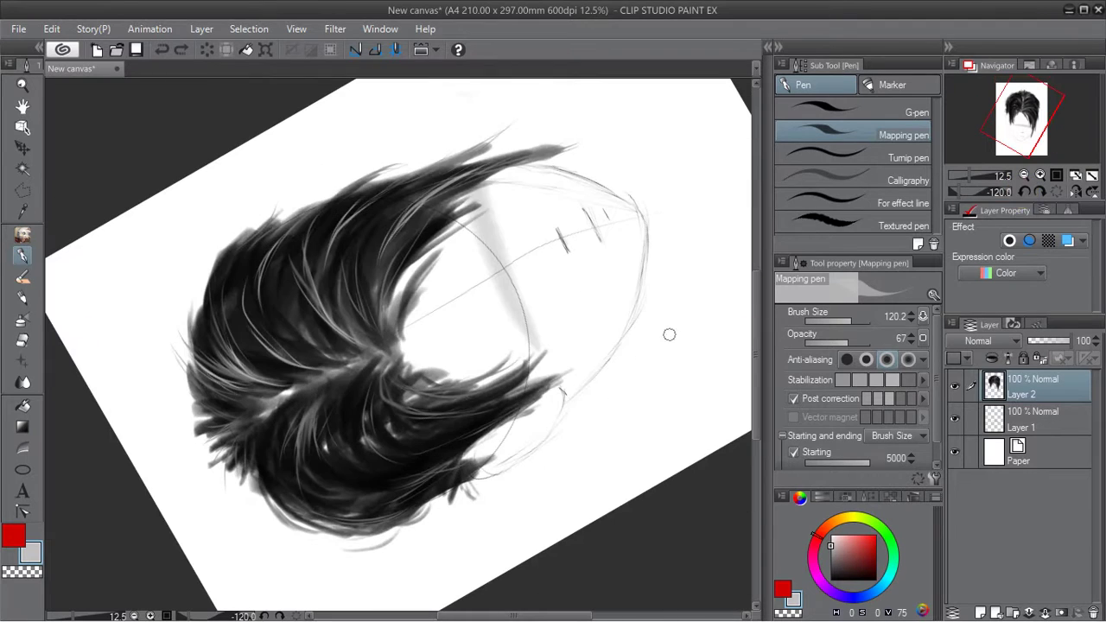
mouse_move(331, 394)
left_mouse_down()
mouse_move(303, 459)
mouse_move(338, 410)
mouse_move(333, 394)
mouse_move(310, 412)
mouse_move(320, 463)
left_mouse_up()
mouse_move(354, 381)
left_mouse_down()
mouse_move(350, 445)
mouse_move(377, 453)
left_mouse_up()
left_click_drag(383, 380, 408, 430)
left_click_drag(378, 384, 456, 417)
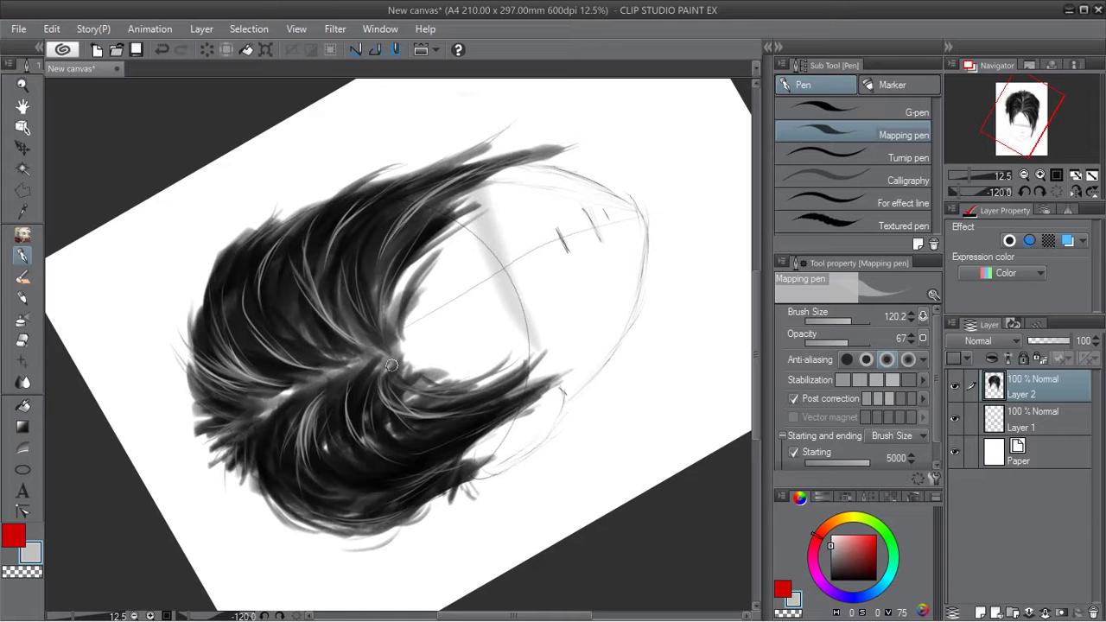
left_click_drag(455, 392, 516, 372)
mouse_move(427, 377)
left_mouse_down()
mouse_move(503, 359)
mouse_move(495, 373)
left_mouse_up()
Add light strands left of the parting near the crown and reset the canvas rotation to upright.
left_click_drag(281, 430, 312, 501)
left_click_drag(255, 436, 258, 487)
mouse_move(275, 427)
left_mouse_down()
mouse_move(274, 503)
mouse_move(269, 486)
left_mouse_up()
left_click_drag(274, 434, 272, 490)
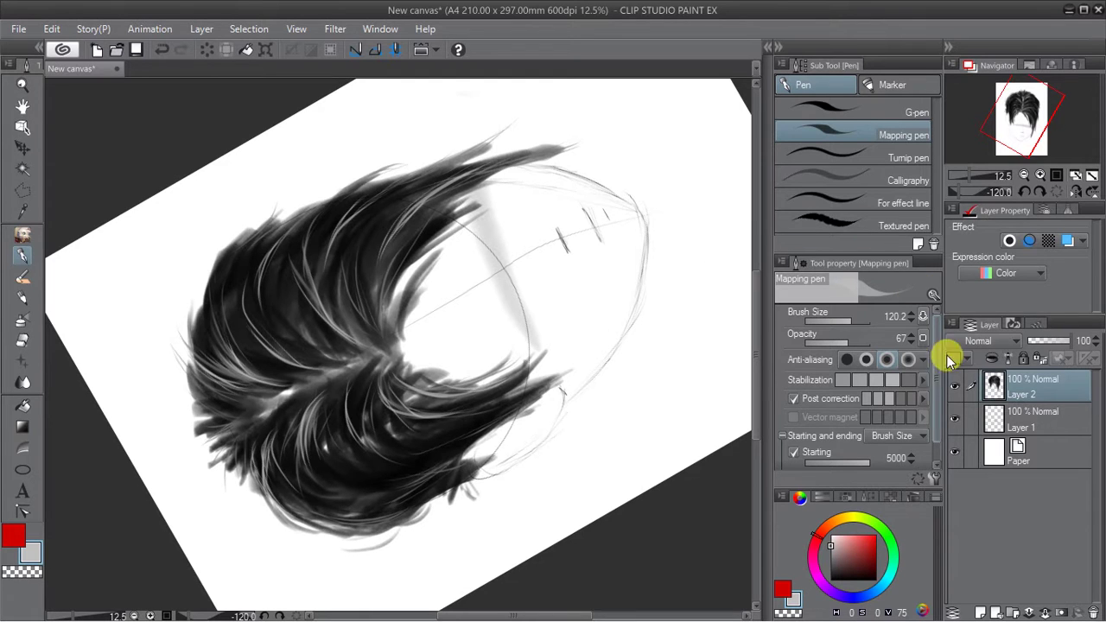
left_click(1047, 193)
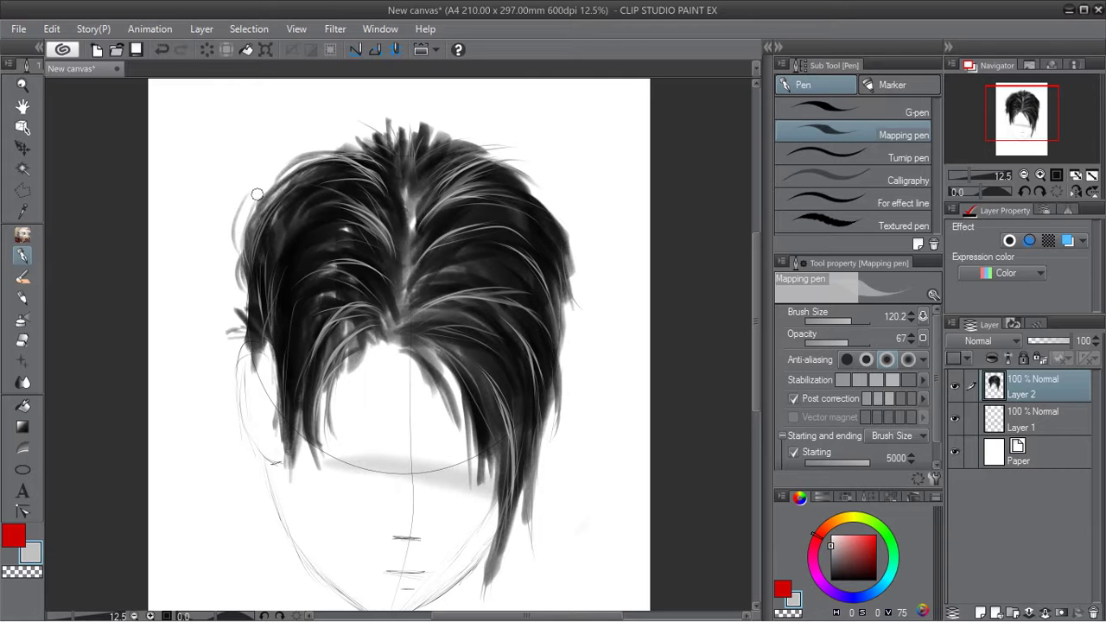
Draw loose flyaway strands along the hair's upper left edge, outer right edge and right lock tip.
mouse_move(258, 190)
left_mouse_down()
mouse_move(240, 256)
mouse_move(254, 206)
left_mouse_up()
mouse_move(520, 185)
left_mouse_down()
mouse_move(564, 198)
mouse_move(573, 329)
left_mouse_up()
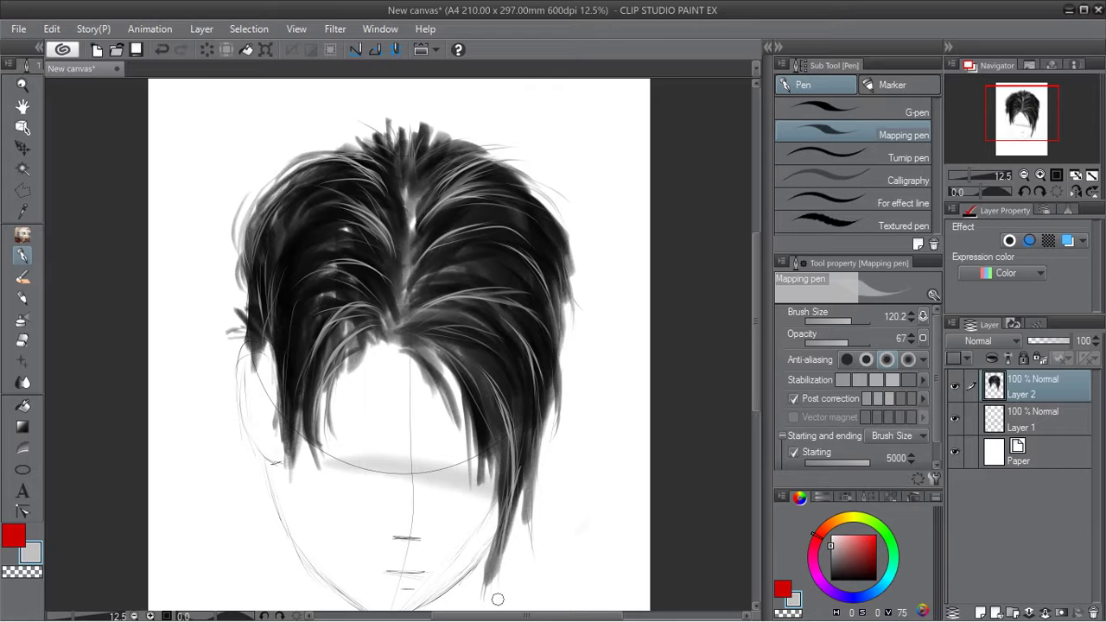
mouse_move(529, 470)
left_mouse_down()
mouse_move(534, 521)
mouse_move(526, 476)
mouse_move(529, 586)
mouse_move(538, 469)
mouse_move(523, 551)
left_mouse_up()
left_click_drag(561, 375, 559, 414)
Add long downward light strands along the left lock beside the ear, extending past its tip.
left_click_drag(289, 294, 281, 441)
left_click_drag(278, 346, 276, 420)
left_click_drag(277, 380, 285, 471)
left_click_drag(291, 411, 301, 488)
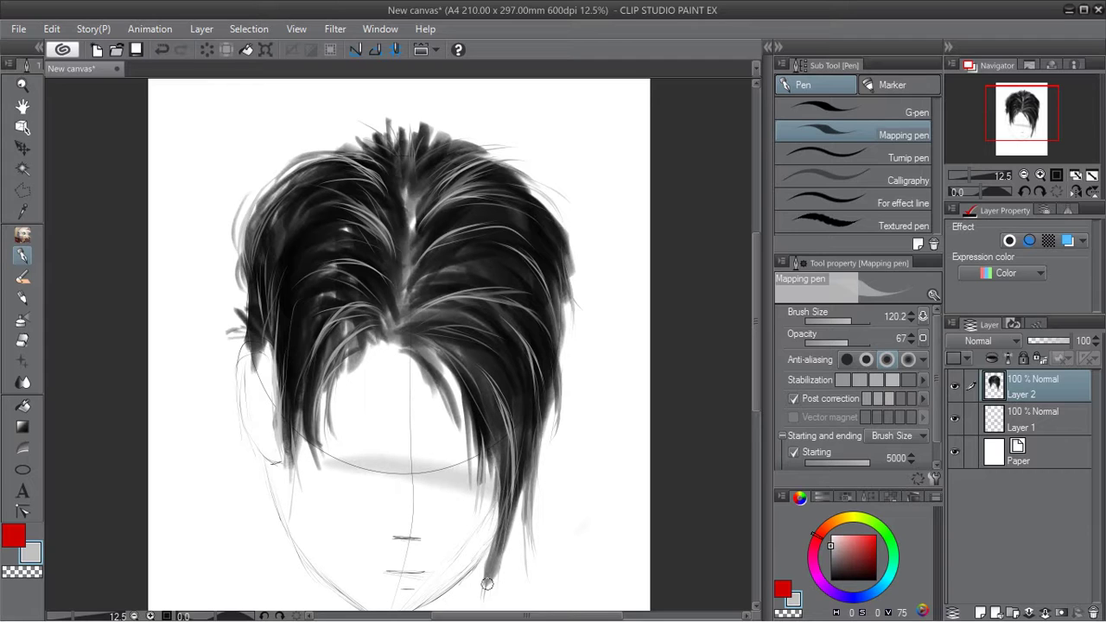
Smudge the tip of the long right lock into a tapering point using the Finger tip blend tool at brush size 57.7.
left_click_drag(758, 337, 753, 370)
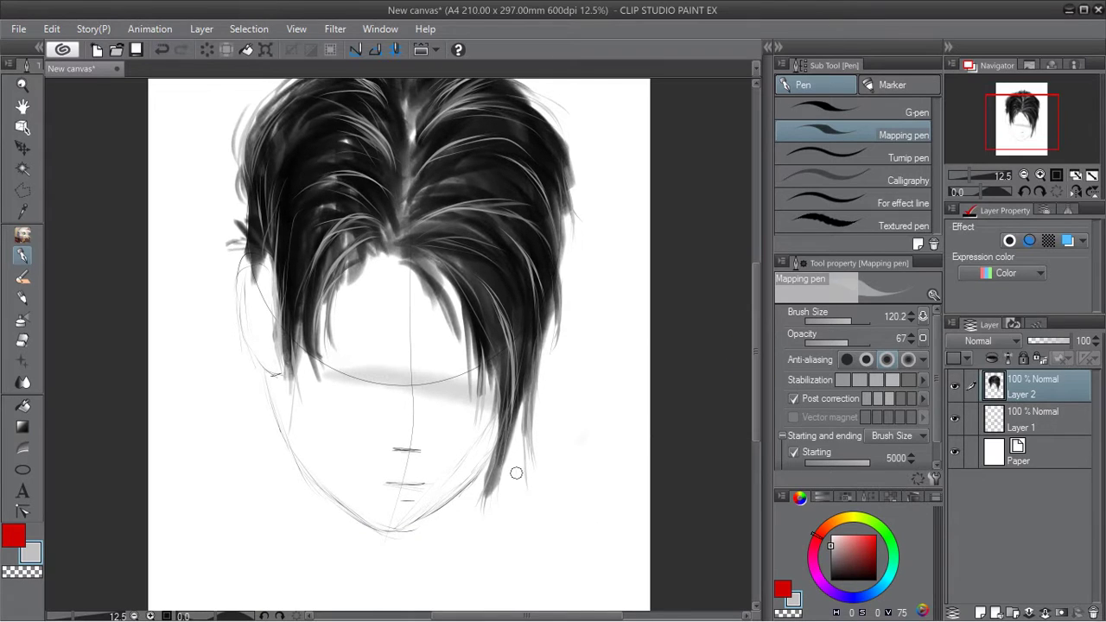
left_click(22, 381)
left_click(864, 157)
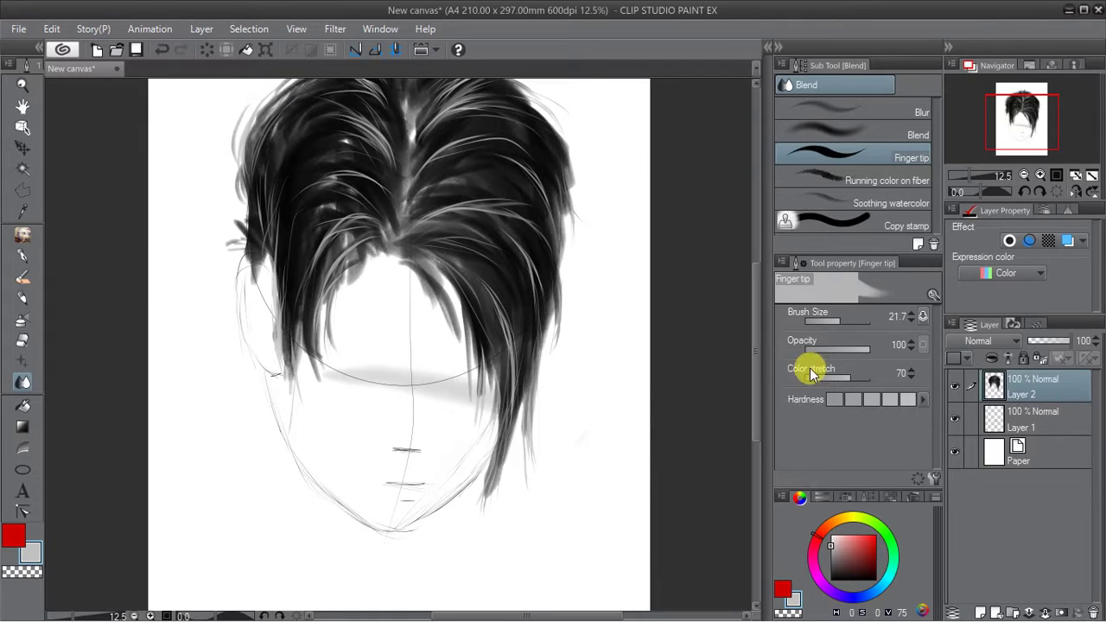
left_click(843, 320)
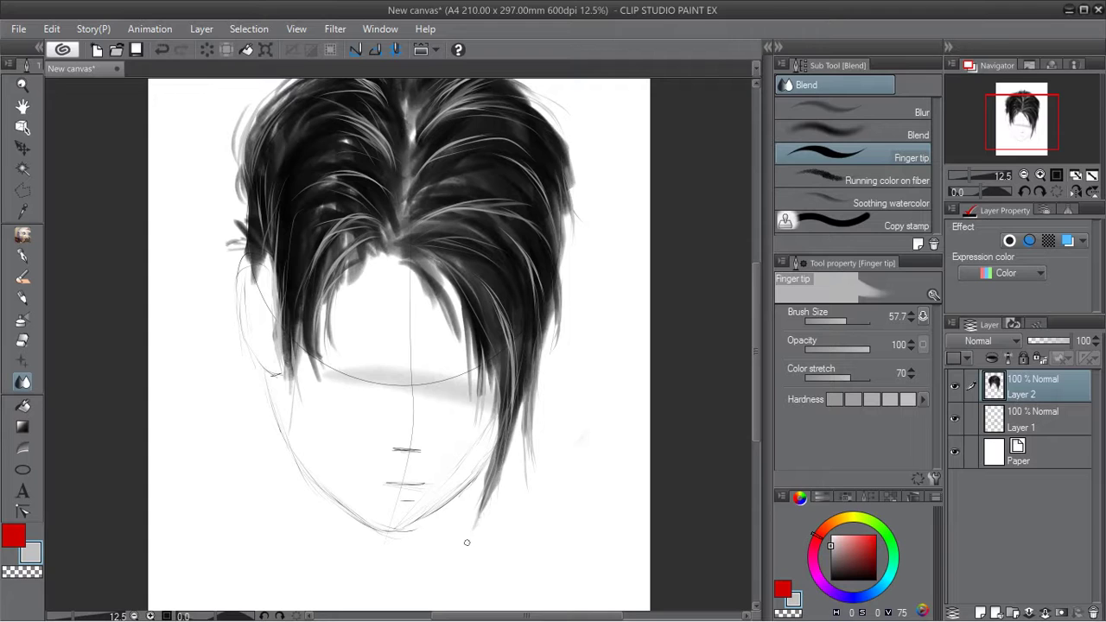
left_click_drag(501, 460, 486, 514)
mouse_move(508, 438)
left_mouse_down()
mouse_move(479, 526)
mouse_move(482, 515)
left_mouse_up()
left_click_drag(514, 407, 499, 460)
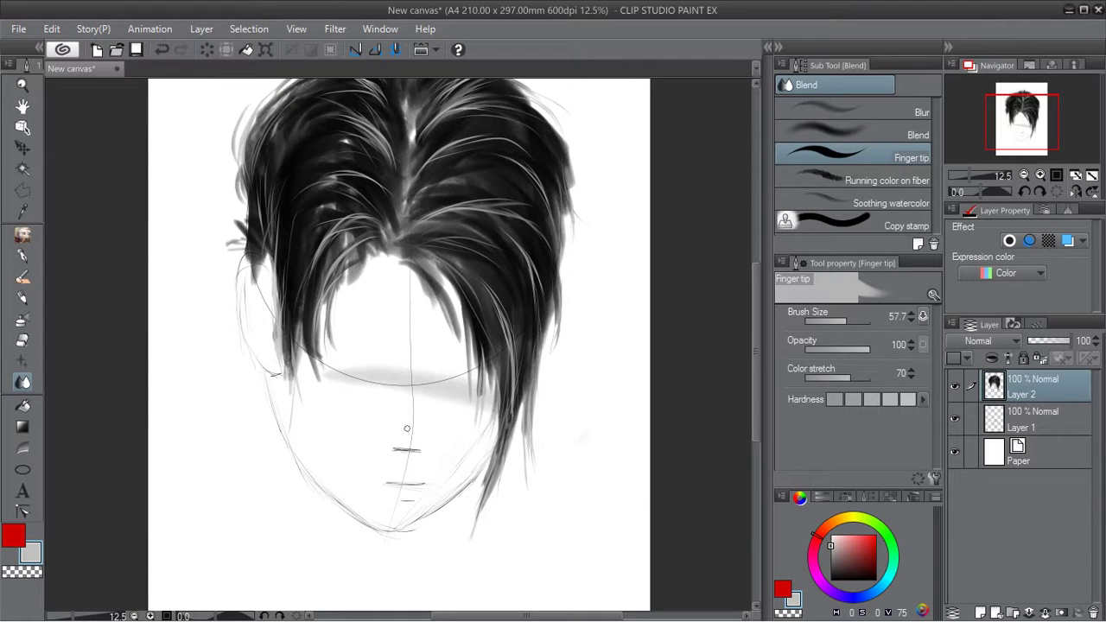
Erase the stray strands above the left ear and smudge the left lock's lower ends into fine tips.
left_click_drag(274, 301, 283, 380)
left_click(23, 340)
mouse_move(253, 278)
left_mouse_down()
mouse_move(226, 253)
mouse_move(232, 213)
mouse_move(244, 277)
mouse_move(23, 381)
mouse_move(257, 239)
mouse_move(253, 227)
mouse_move(262, 248)
mouse_move(250, 217)
left_mouse_up()
left_click(22, 381)
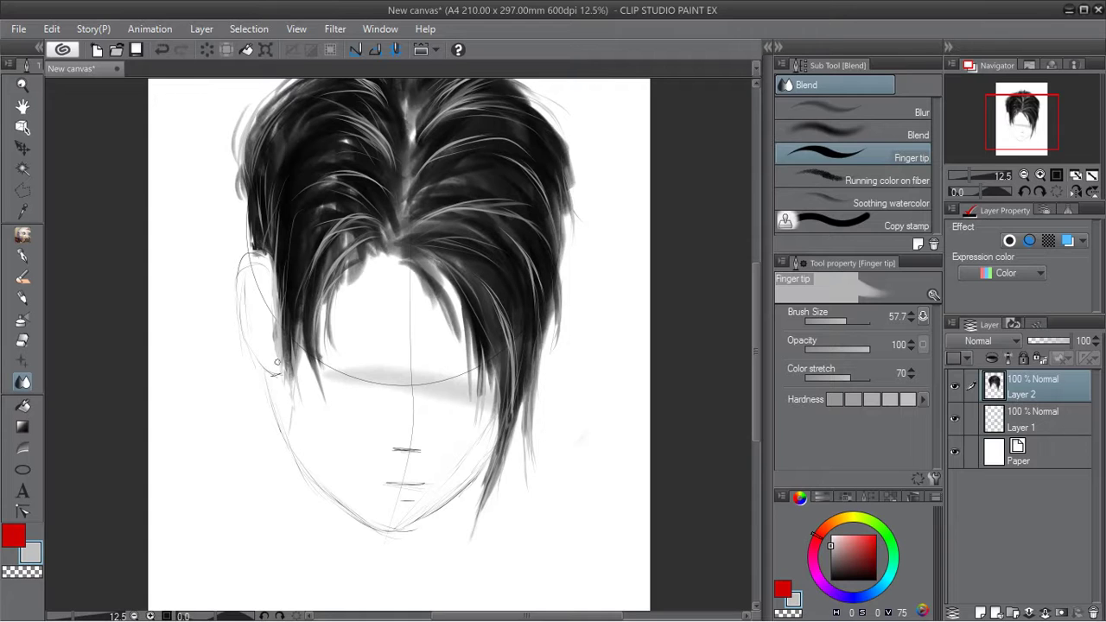
mouse_move(279, 366)
left_mouse_down()
mouse_move(262, 313)
mouse_move(283, 389)
left_mouse_up()
left_click_drag(289, 352, 289, 358)
Smudge the right fringe strands downward from the hairline and blend the hair roots along the centre parting with Finger tip.
left_click_drag(1021, 124, 1026, 112)
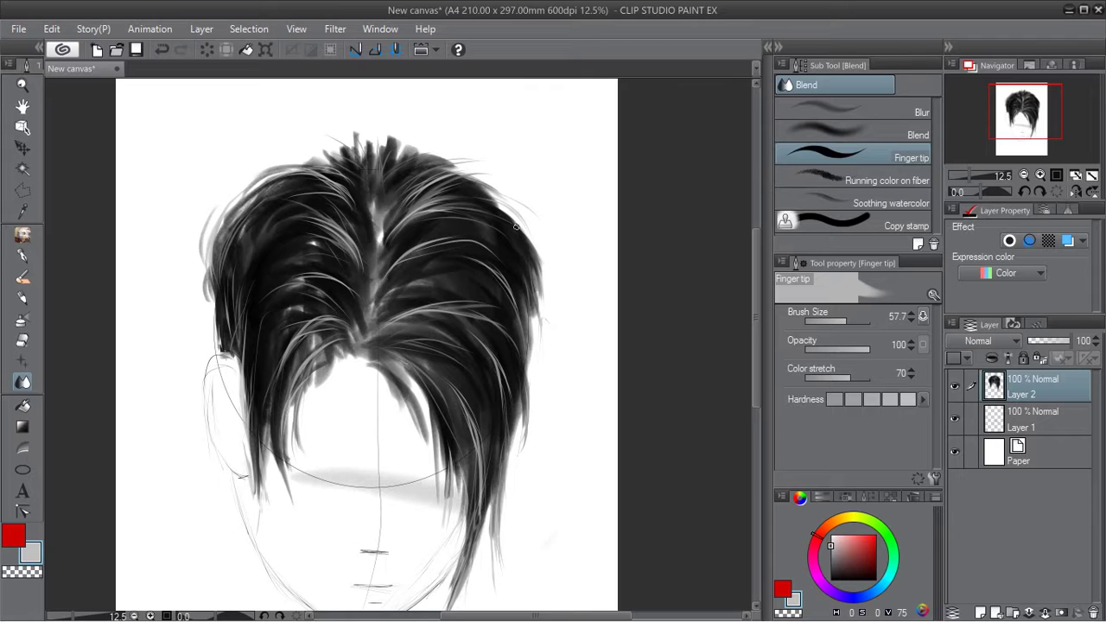
left_click_drag(388, 365, 423, 425)
left_click_drag(402, 384, 425, 467)
left_click_drag(393, 375, 409, 429)
left_click_drag(379, 353, 395, 408)
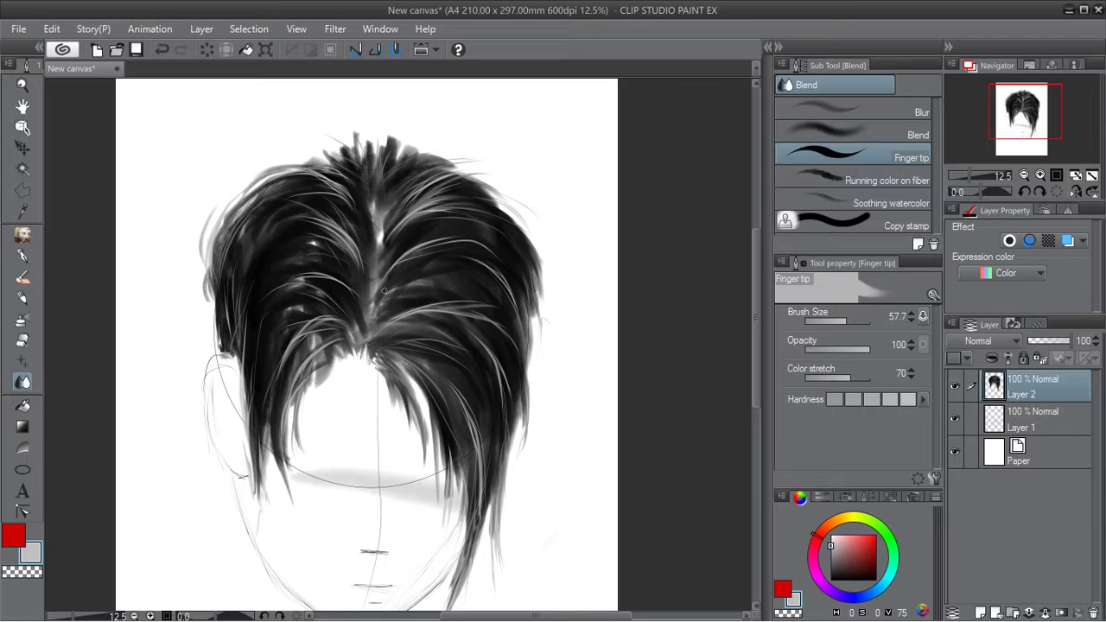
left_click_drag(378, 299, 399, 255)
left_click_drag(375, 232, 373, 318)
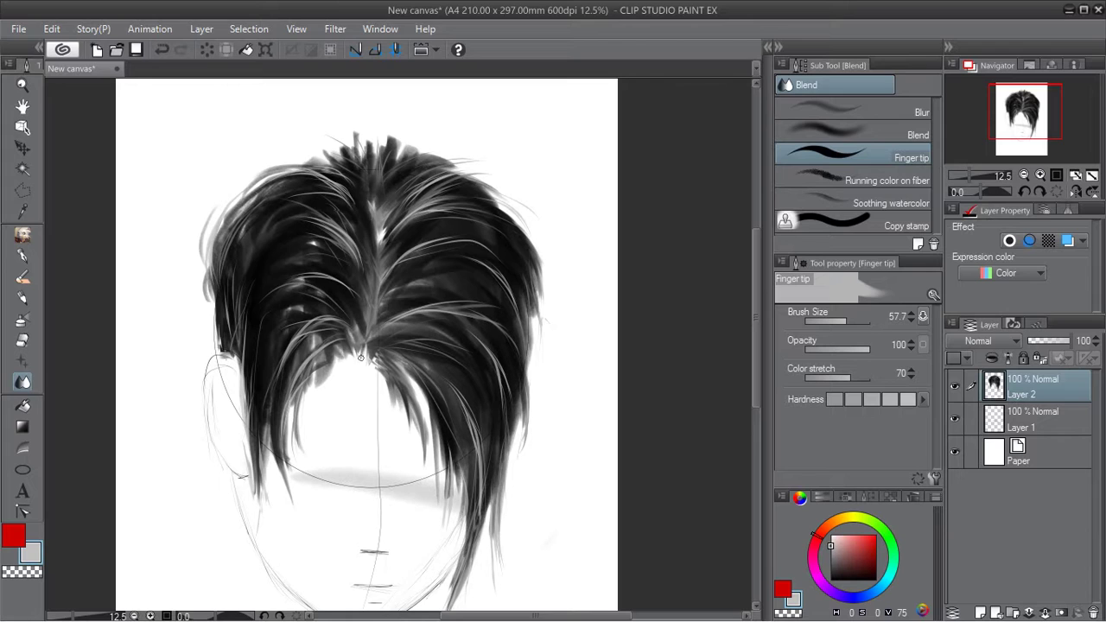
Smudge the left fringe's hairline outward with Finger tip and add a light Mapping pen strand along its inner edge.
left_click_drag(346, 364, 304, 349)
left_click_drag(316, 358, 284, 388)
left_click_drag(326, 369, 294, 409)
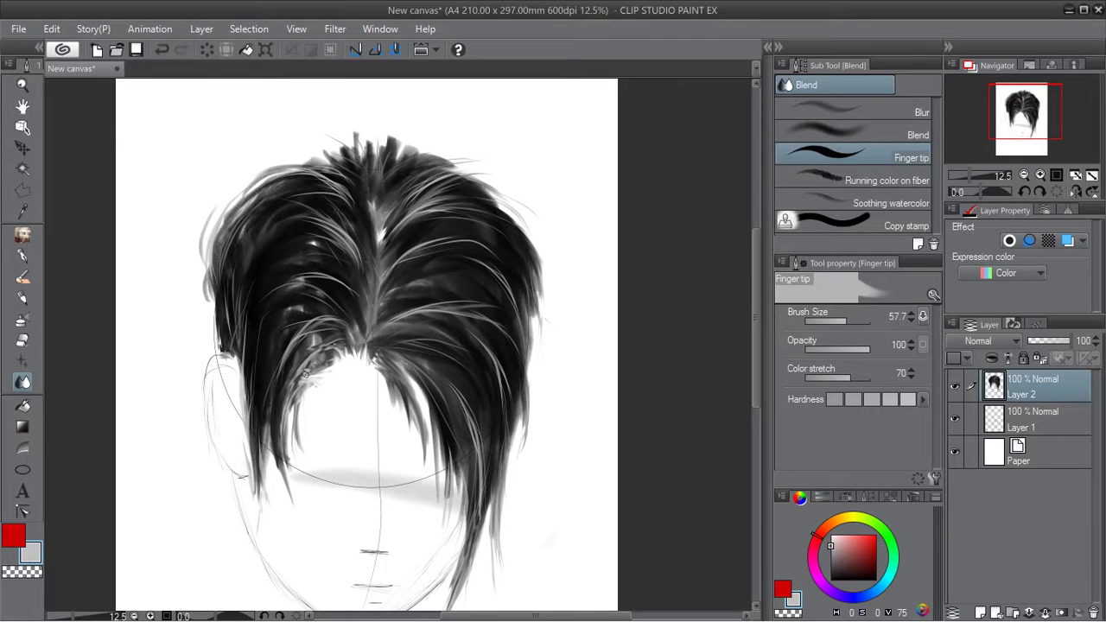
left_click(22, 255)
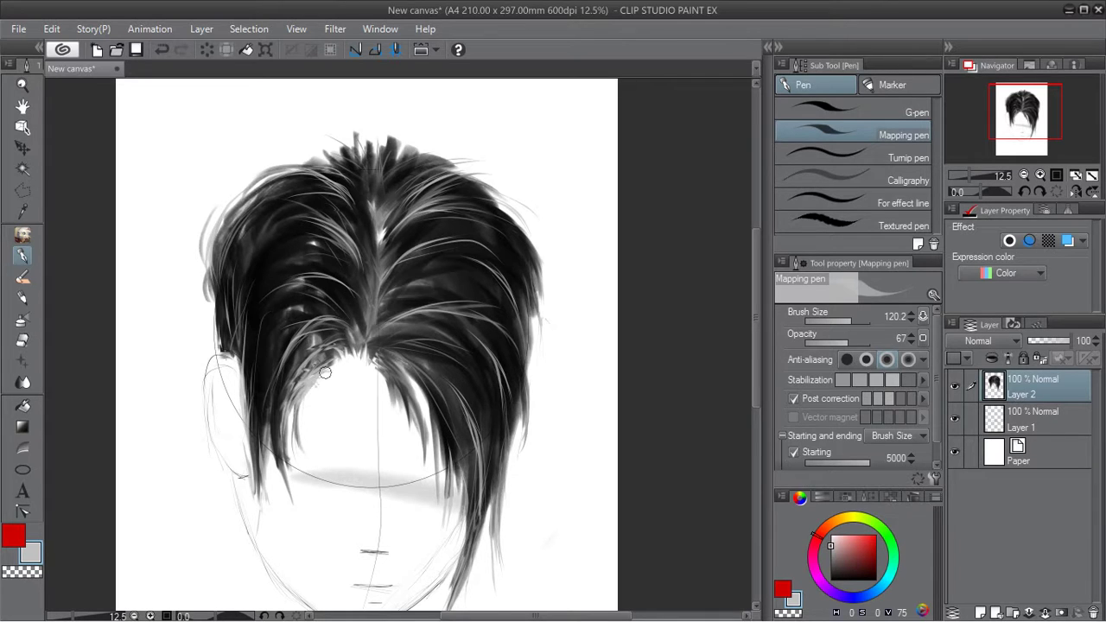
left_click_drag(294, 406, 298, 446)
Paint black strands down the left fringe with the Mapping pen at size 65.2, then switch to the Blur tool for softening them.
left_click(34, 550)
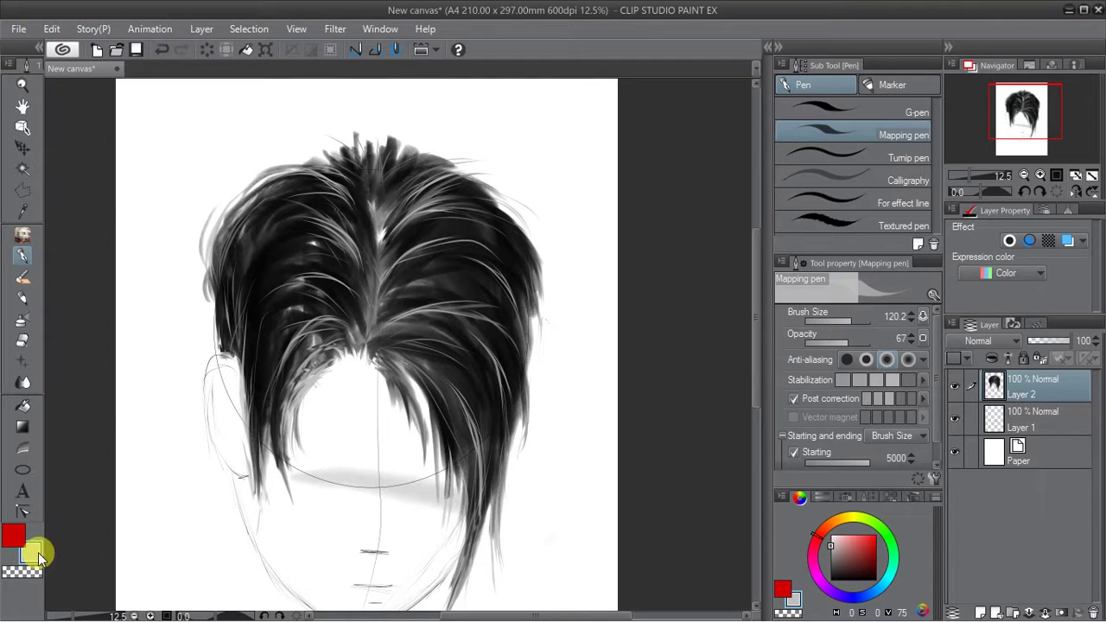
left_click(35, 549)
left_click(386, 316)
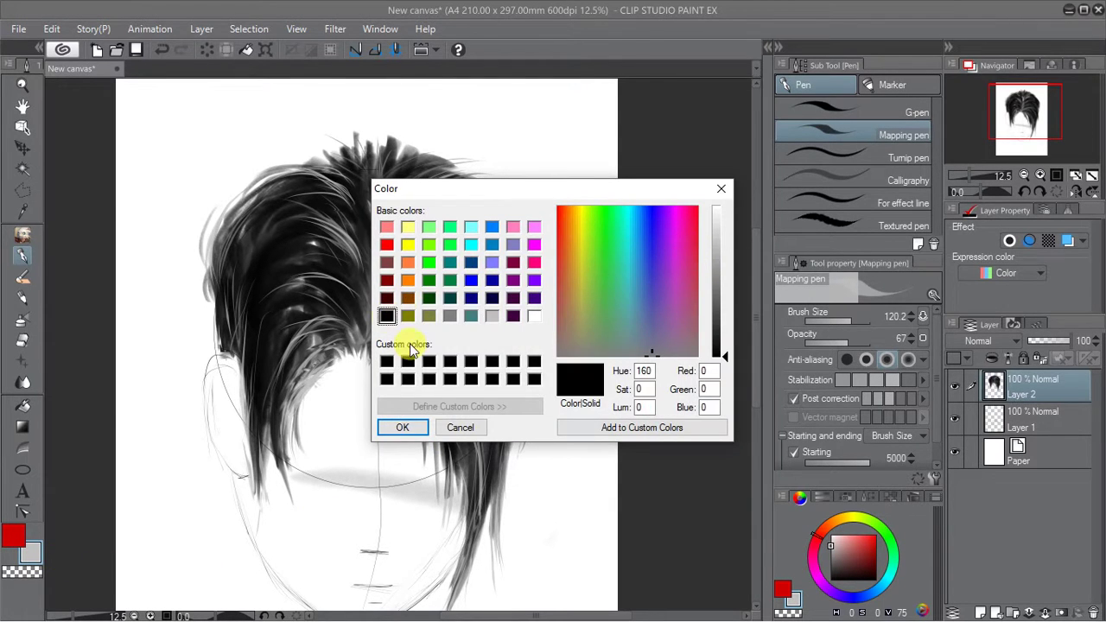
left_click(403, 427)
left_click(849, 322)
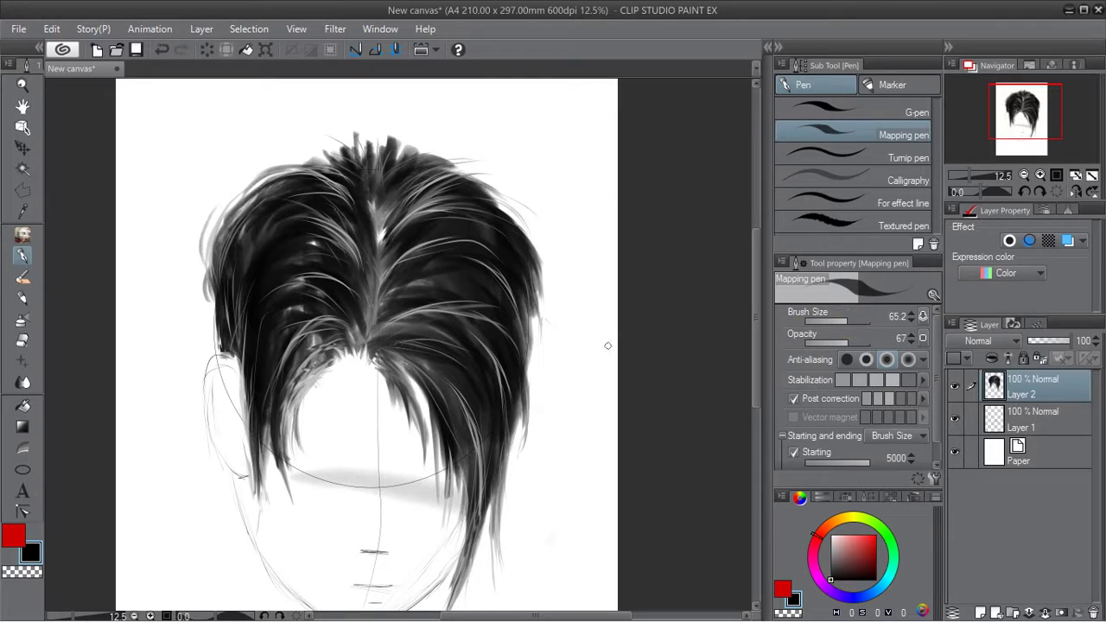
mouse_move(302, 380)
left_mouse_down()
mouse_move(328, 364)
mouse_move(290, 450)
left_mouse_up()
left_click_drag(305, 380, 280, 474)
left_click_drag(304, 371, 270, 474)
left_click(23, 381)
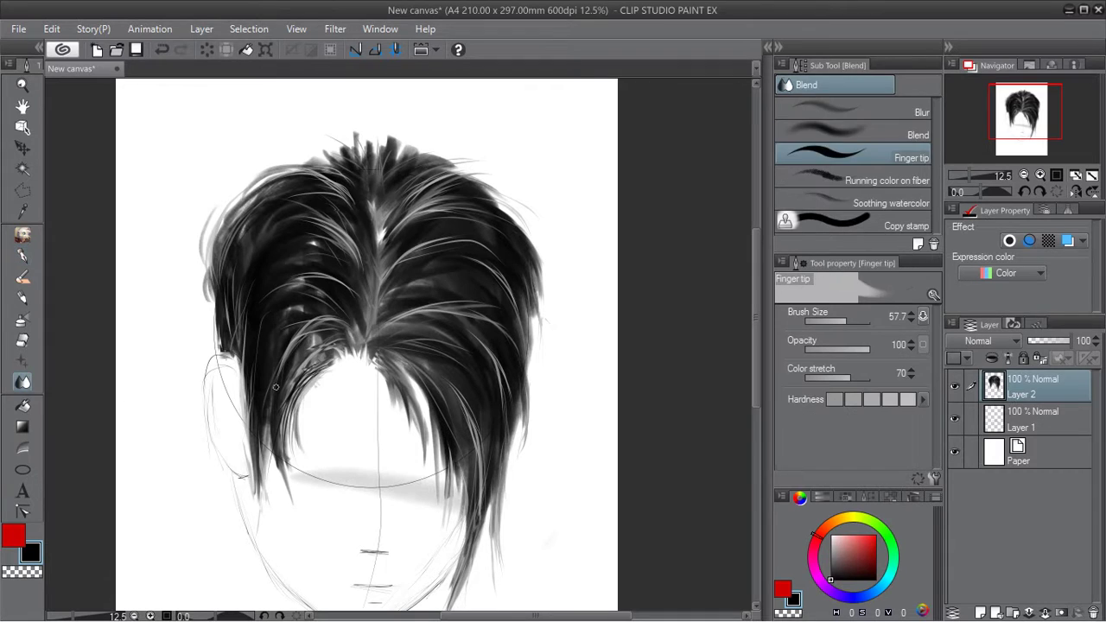
left_click(861, 111)
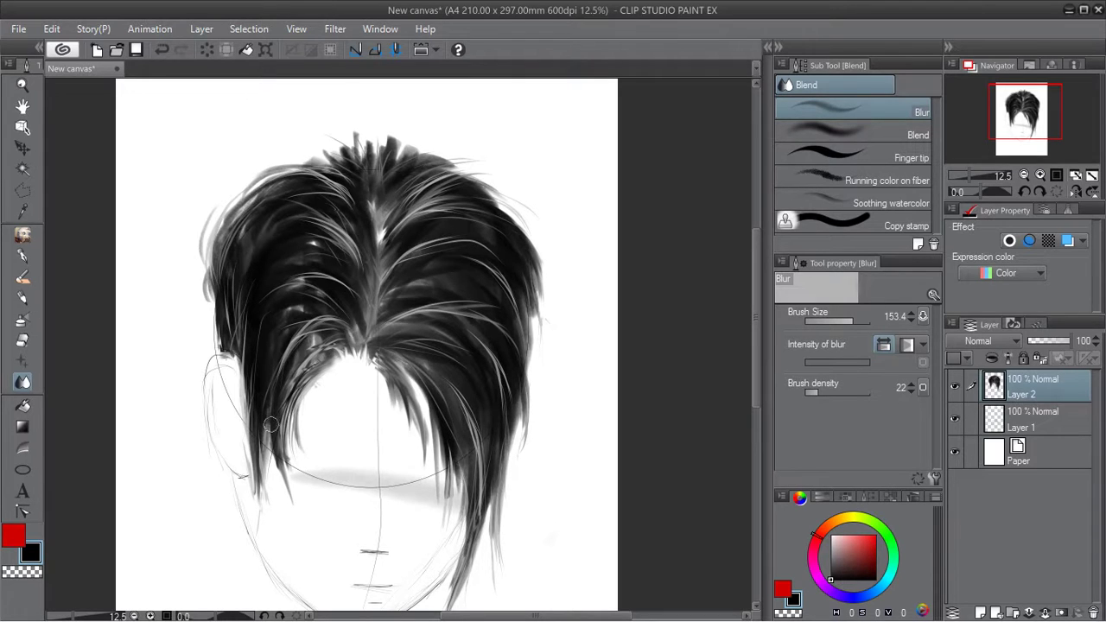
Draw thin black Mapping pen strands down the hair's outer right edge to the end of the long lock.
left_click(22, 256)
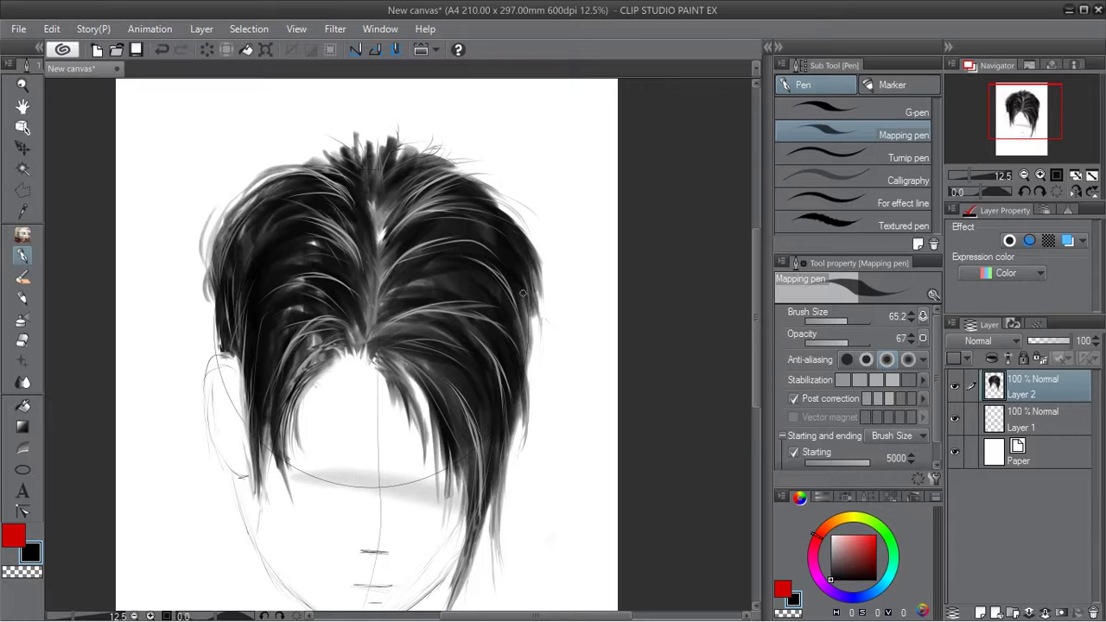
mouse_move(538, 285)
left_mouse_down()
mouse_move(534, 390)
mouse_move(517, 441)
left_mouse_up()
left_click_drag(522, 399, 495, 518)
mouse_move(500, 473)
left_mouse_down()
mouse_move(506, 539)
mouse_move(498, 560)
mouse_move(471, 570)
left_mouse_up()
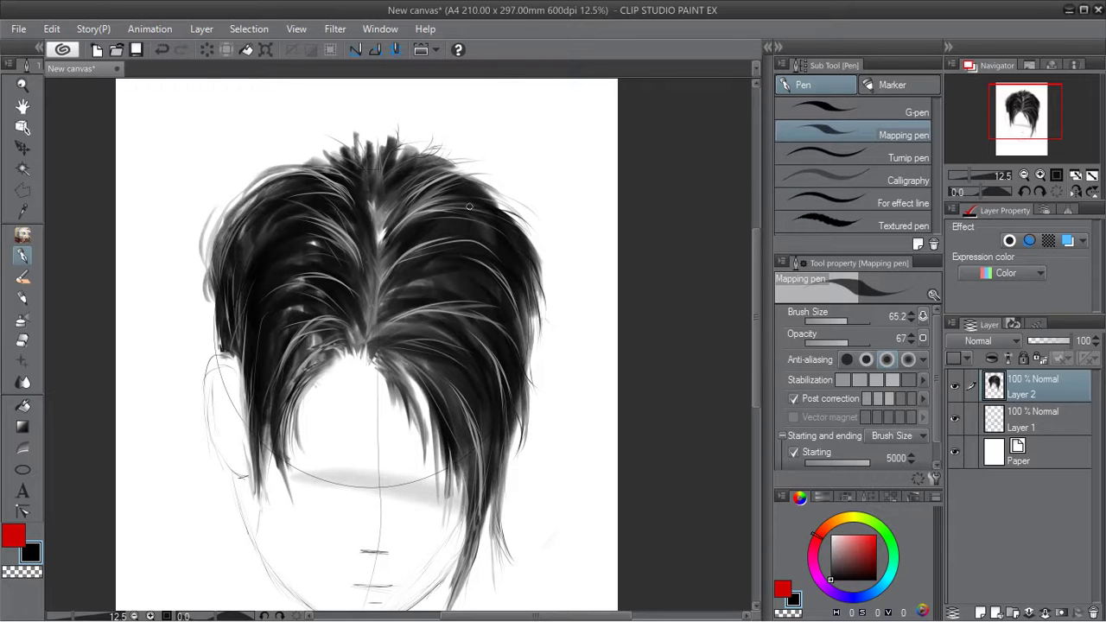
Add thin black flyaway strands along the hair's upper right and left edges and around the crown.
left_click_drag(487, 201, 525, 218)
left_click_drag(480, 199, 529, 235)
left_click_drag(445, 170, 480, 179)
mouse_move(292, 169)
left_mouse_down()
mouse_move(224, 223)
mouse_move(228, 251)
mouse_move(204, 274)
mouse_move(218, 236)
mouse_move(209, 277)
mouse_move(217, 271)
mouse_move(208, 262)
mouse_move(179, 294)
left_mouse_up()
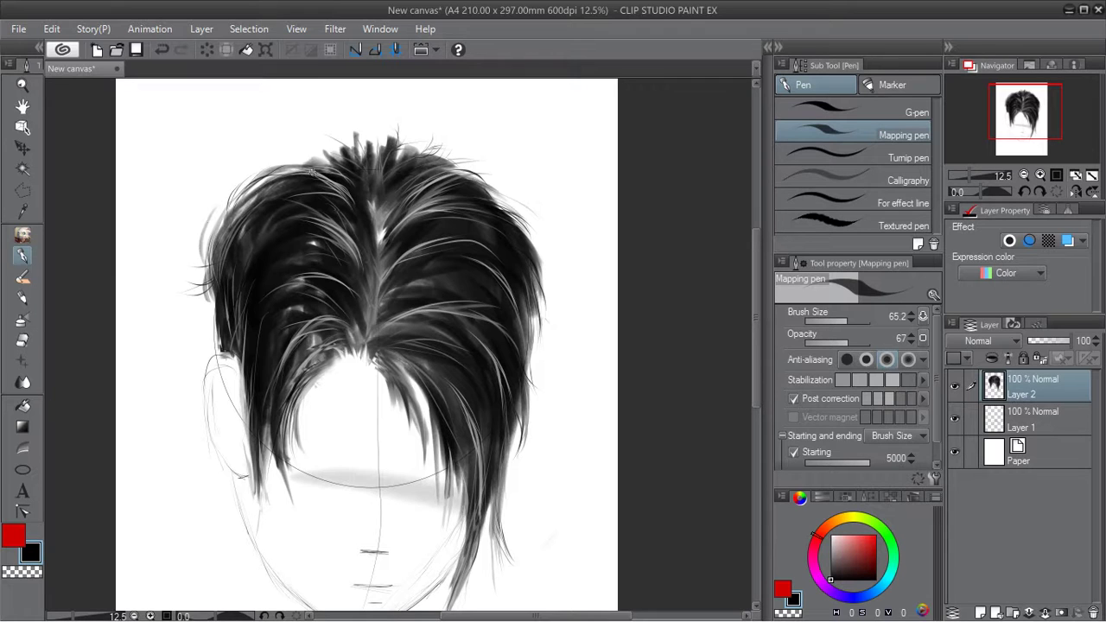
mouse_move(332, 141)
left_mouse_down()
mouse_move(316, 140)
mouse_move(359, 199)
mouse_move(374, 188)
left_mouse_up()
left_click_drag(421, 152, 390, 162)
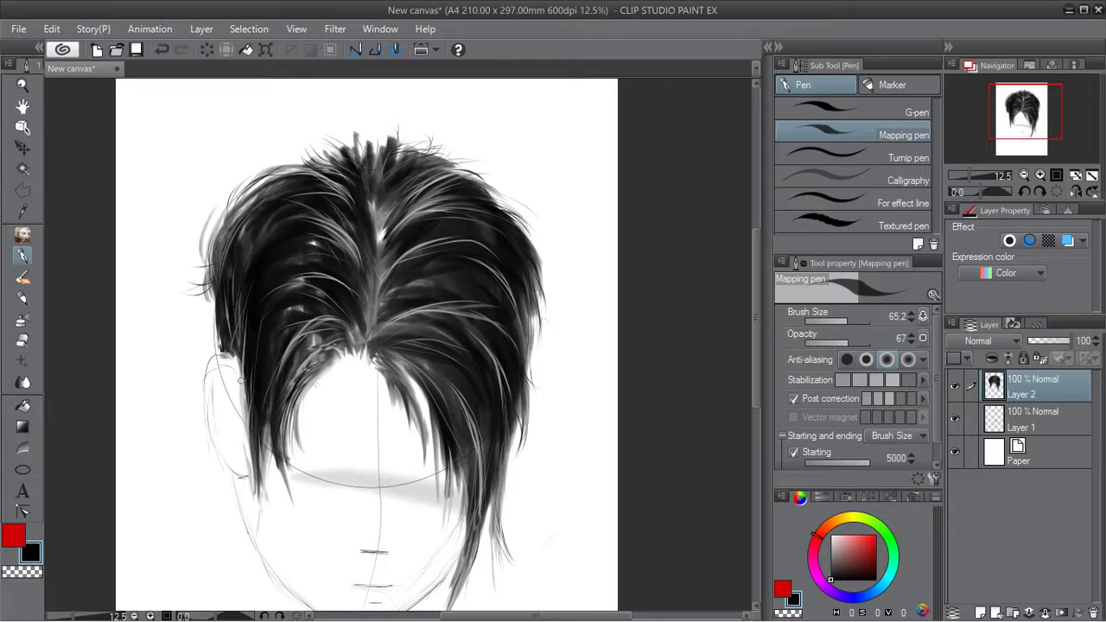
Draw fine black strands along the left lock beside the ear and on the outer left edge above it.
left_click_drag(240, 353, 245, 468)
left_click_drag(240, 419, 260, 526)
left_click_drag(257, 475, 259, 523)
left_click_drag(259, 424, 263, 480)
left_click_drag(272, 422, 265, 479)
mouse_move(264, 420)
left_mouse_down()
mouse_move(272, 506)
mouse_move(280, 439)
mouse_move(263, 475)
left_mouse_up()
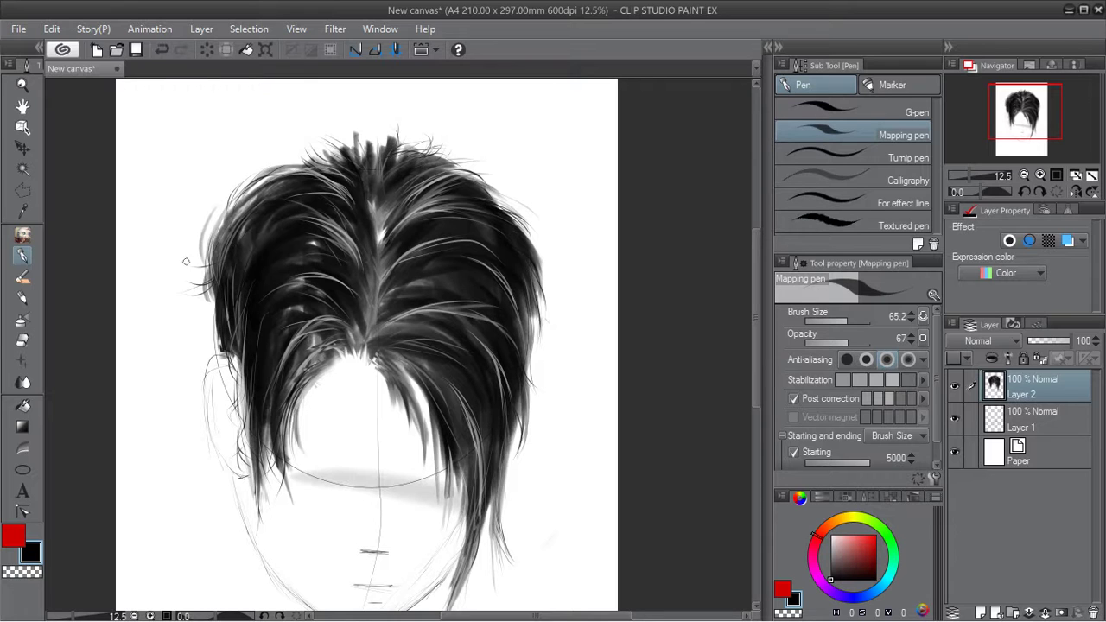
left_click_drag(208, 294, 212, 323)
left_click_drag(215, 293, 222, 342)
Create a new raster layer named "highlights" above the hair layer.
left_click(205, 29)
mouse_move(375, 73)
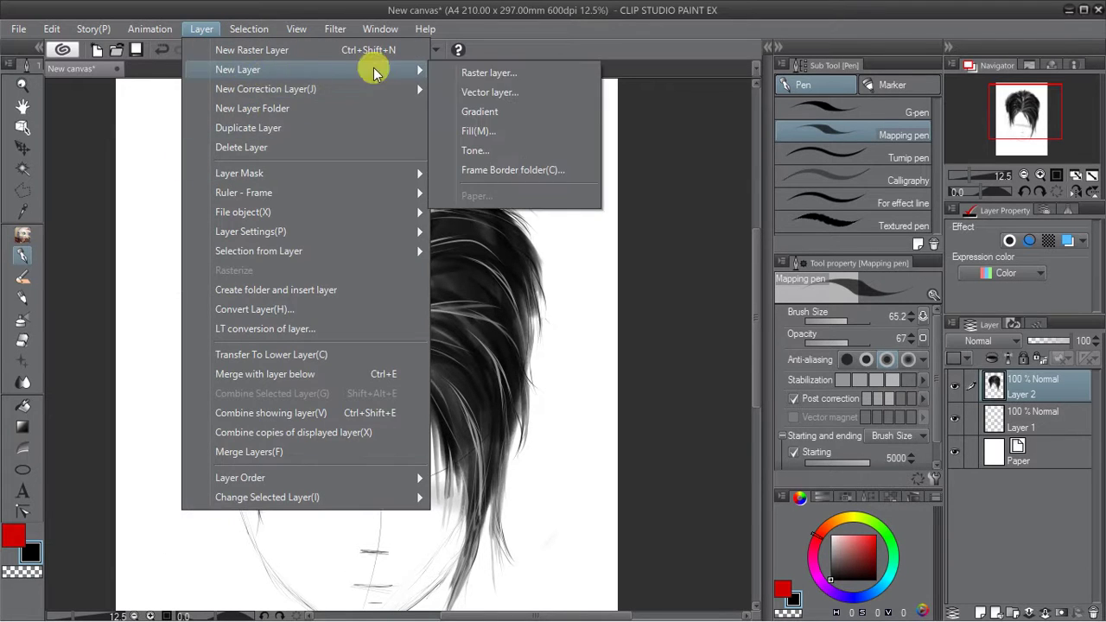
left_click(492, 73)
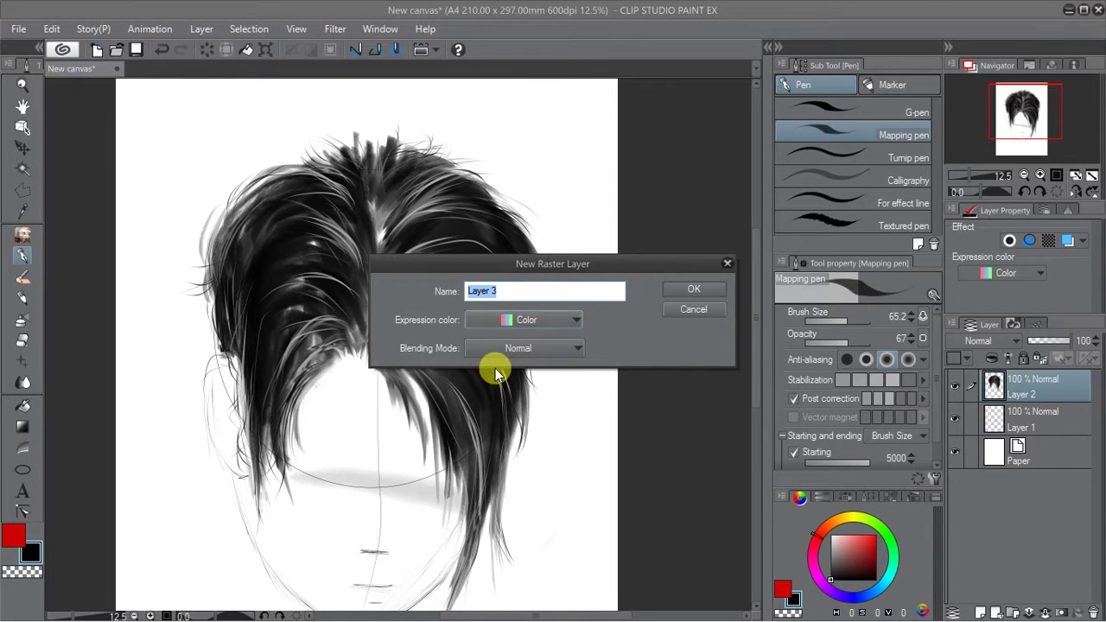
type("highlights")
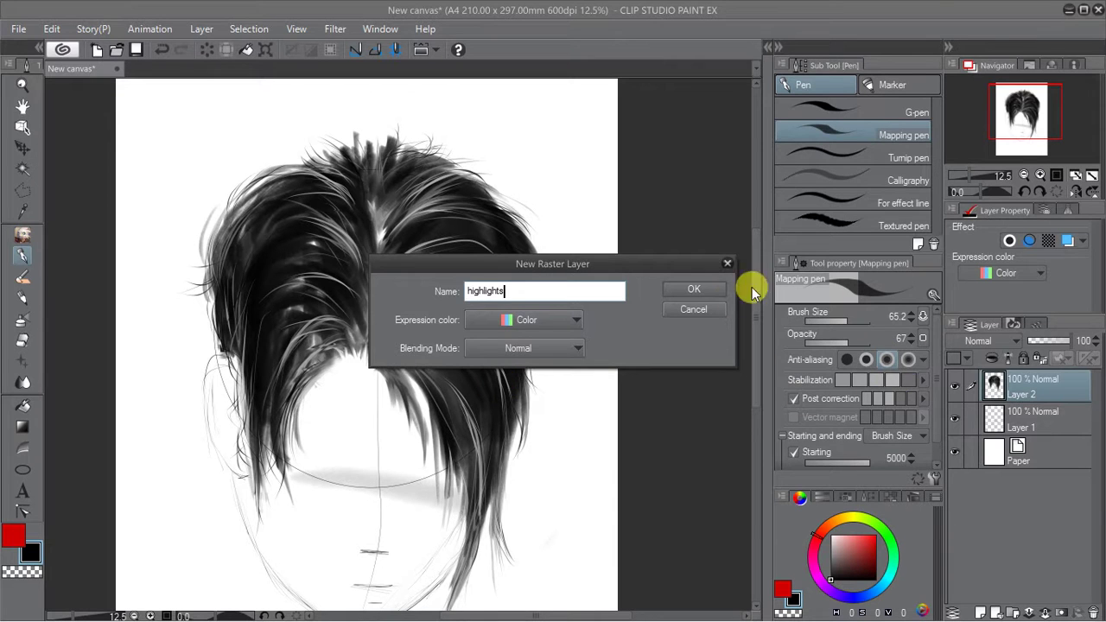
left_click(693, 288)
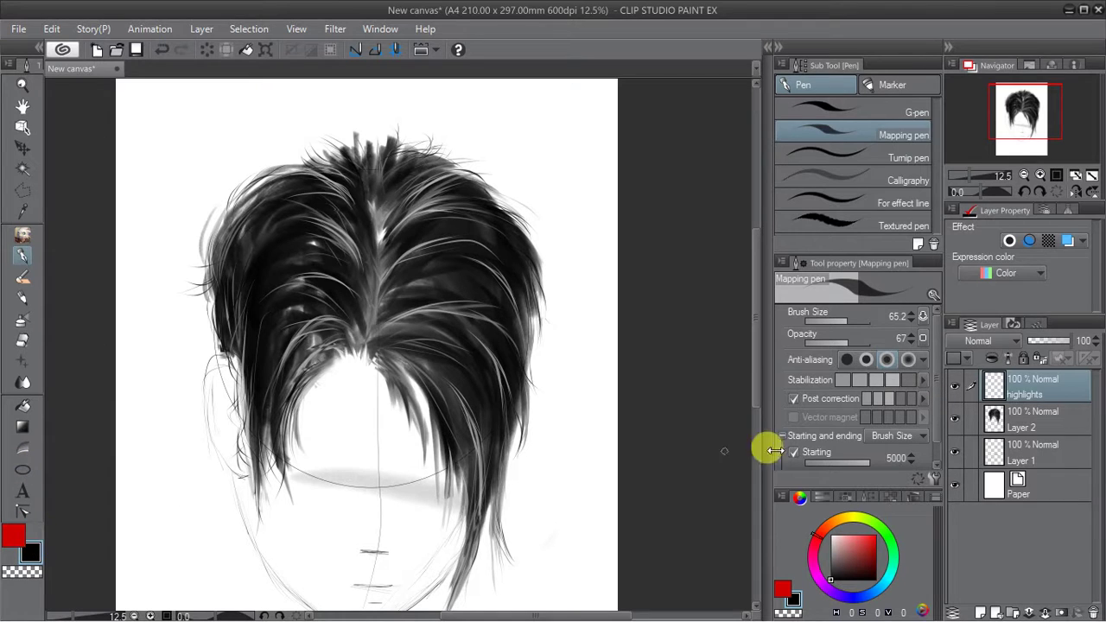
Paint thick white zigzag highlights on both sides of the parting with the Milli pen at size 120.2.
double_click(31, 553)
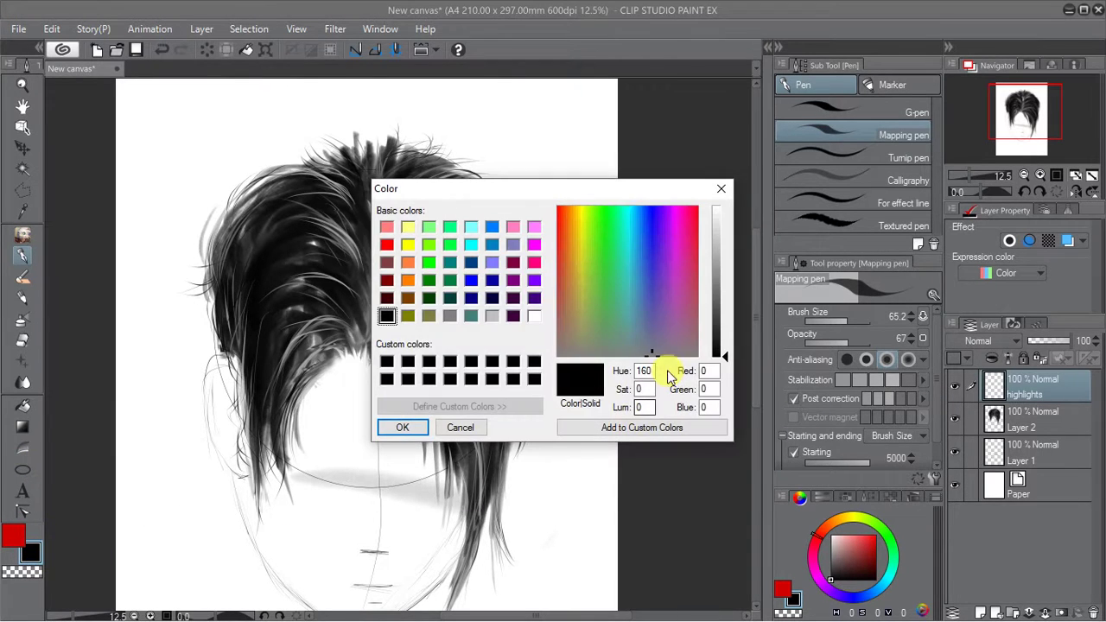
left_click(534, 315)
left_click(402, 427)
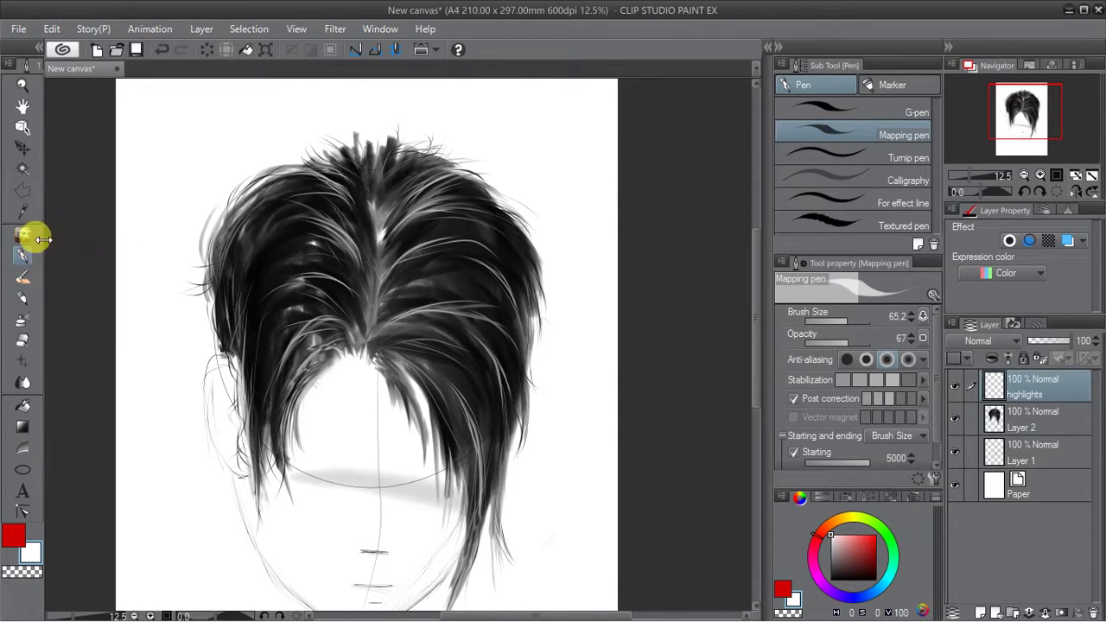
left_click(893, 84)
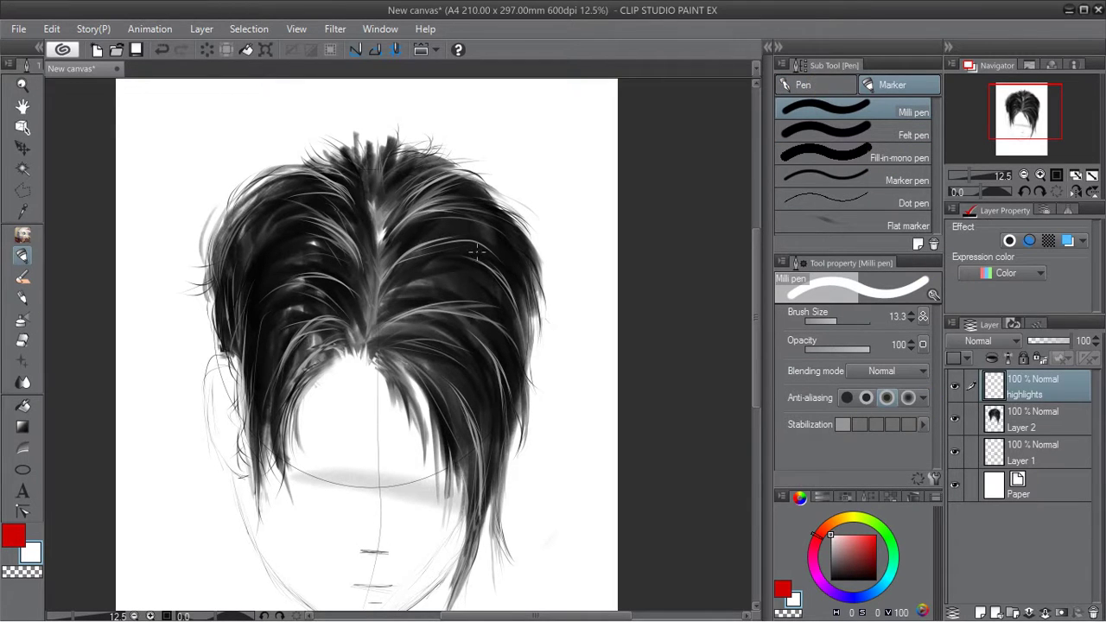
mouse_move(864, 324)
left_mouse_down()
mouse_move(844, 316)
mouse_move(850, 335)
left_mouse_up()
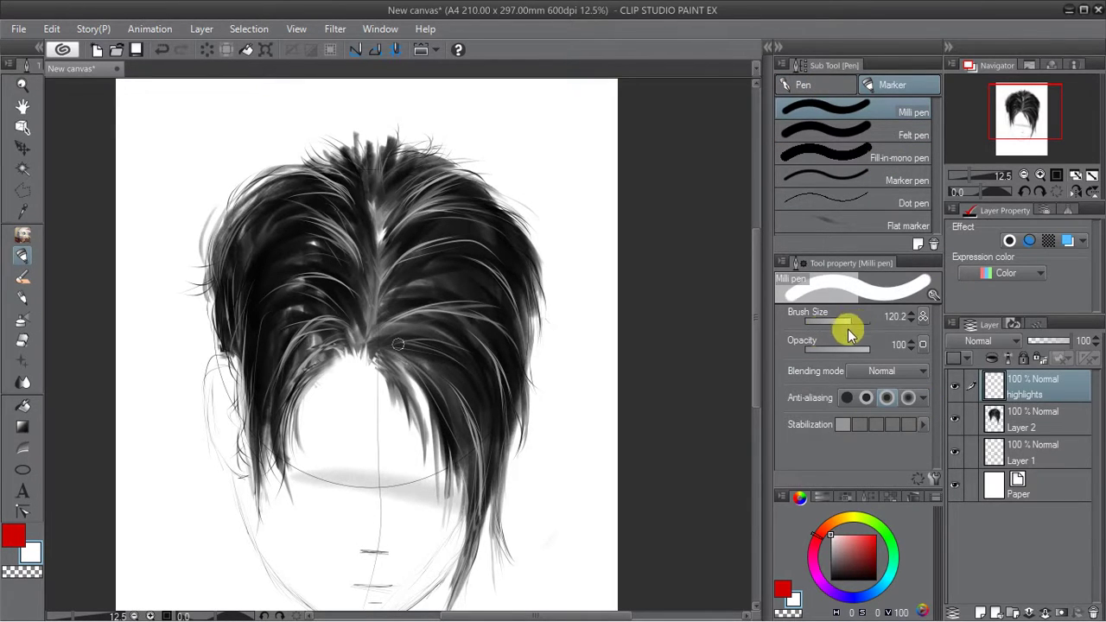
mouse_move(406, 294)
left_mouse_down()
mouse_move(492, 288)
mouse_move(399, 296)
mouse_move(487, 262)
mouse_move(462, 258)
mouse_move(459, 244)
mouse_move(480, 235)
mouse_move(408, 245)
mouse_move(491, 220)
mouse_move(390, 228)
mouse_move(479, 204)
mouse_move(413, 194)
mouse_move(483, 200)
left_mouse_up()
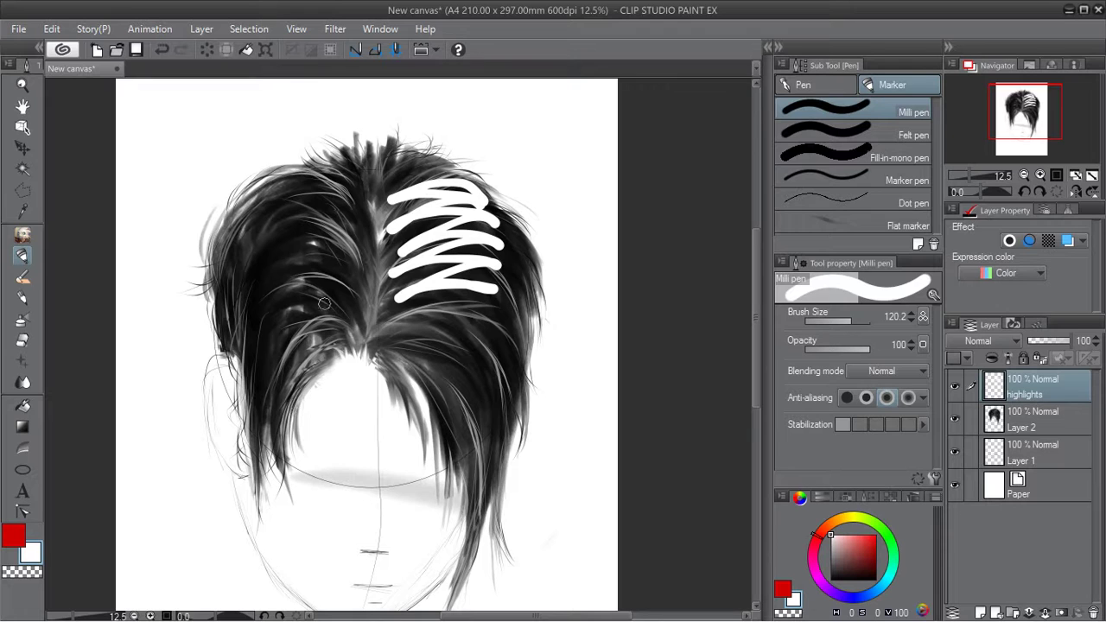
mouse_move(259, 337)
left_mouse_down()
mouse_move(307, 296)
mouse_move(248, 320)
mouse_move(306, 265)
mouse_move(250, 284)
mouse_move(293, 230)
mouse_move(243, 249)
mouse_move(306, 209)
mouse_move(244, 241)
mouse_move(327, 198)
left_mouse_up()
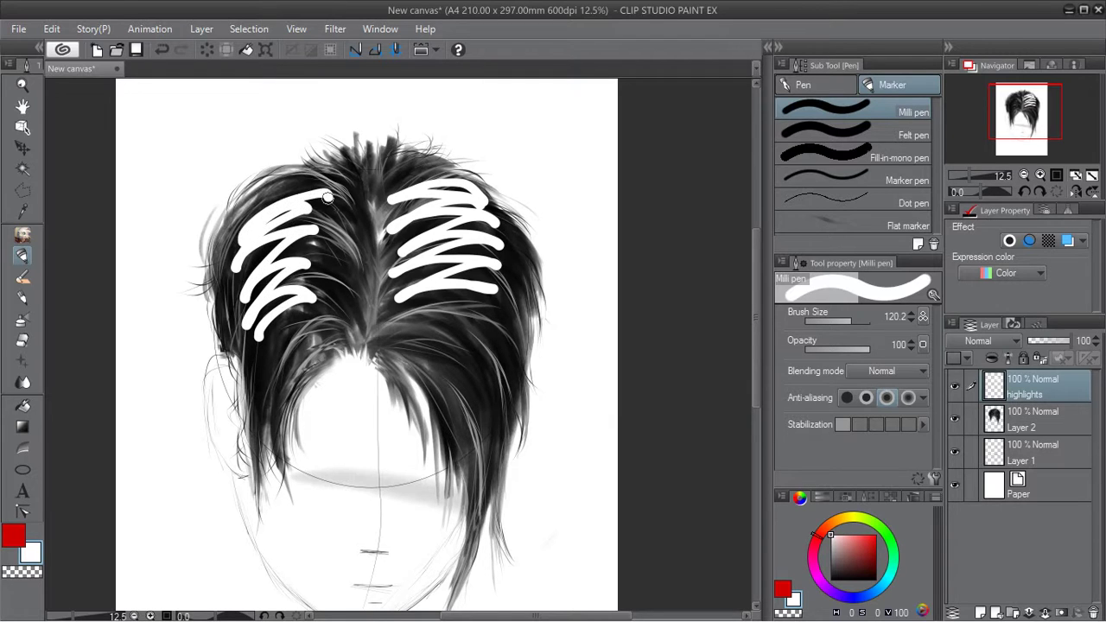
Smudge the white zigzag right of the parting into strands following the hair's direction with the Finger tip tool.
left_click(23, 381)
left_click(915, 121)
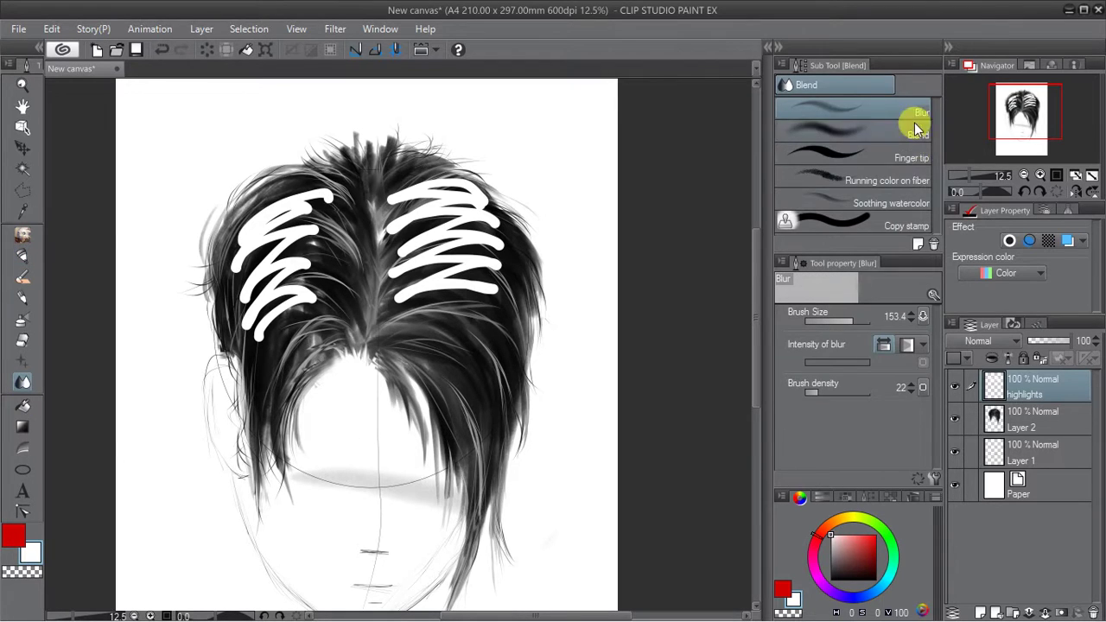
left_click(886, 156)
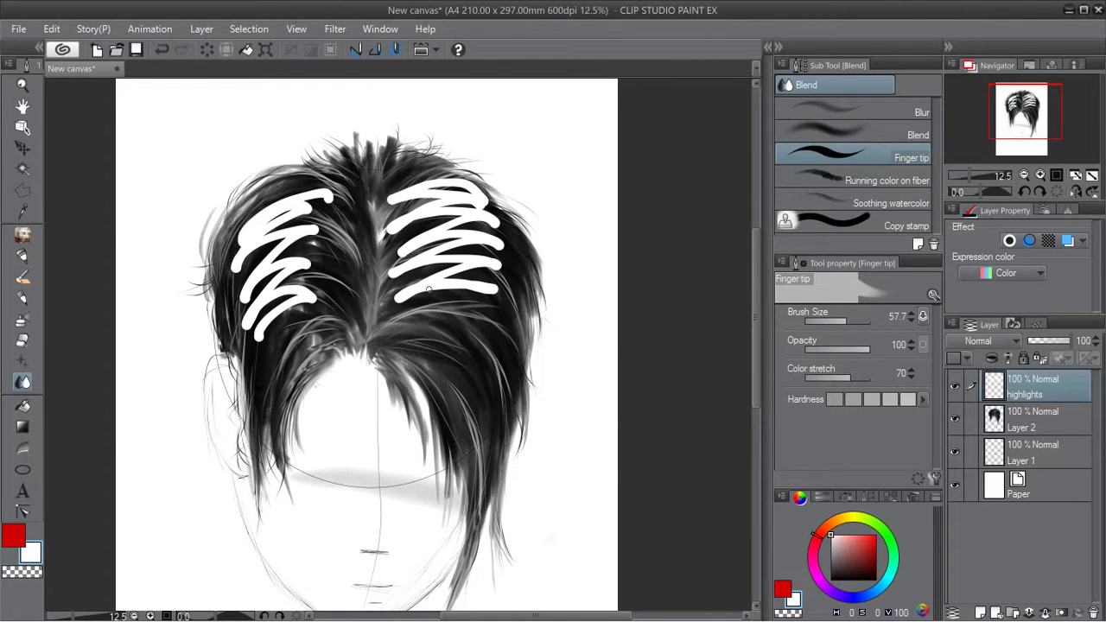
mouse_move(392, 300)
left_mouse_down()
mouse_move(454, 283)
mouse_move(417, 293)
mouse_move(496, 293)
mouse_move(463, 286)
mouse_move(479, 282)
mouse_move(517, 300)
mouse_move(470, 281)
mouse_move(522, 303)
mouse_move(485, 289)
mouse_move(486, 277)
mouse_move(501, 289)
mouse_move(445, 288)
mouse_move(517, 301)
mouse_move(461, 277)
mouse_move(517, 305)
mouse_move(456, 277)
mouse_move(489, 287)
left_mouse_up()
mouse_move(397, 299)
left_mouse_down()
mouse_move(443, 290)
mouse_move(396, 297)
mouse_move(422, 282)
mouse_move(395, 295)
mouse_move(459, 272)
mouse_move(435, 273)
mouse_move(497, 278)
mouse_move(407, 274)
mouse_move(497, 265)
mouse_move(429, 263)
mouse_move(465, 260)
mouse_move(375, 284)
mouse_move(445, 255)
mouse_move(415, 258)
mouse_move(423, 254)
mouse_move(415, 263)
mouse_move(465, 256)
mouse_move(505, 274)
mouse_move(484, 259)
mouse_move(520, 290)
mouse_move(435, 265)
mouse_move(458, 262)
mouse_move(428, 250)
mouse_move(496, 239)
mouse_move(402, 241)
mouse_move(462, 229)
mouse_move(387, 260)
mouse_move(465, 228)
mouse_move(394, 259)
mouse_move(484, 243)
mouse_move(413, 237)
mouse_move(508, 242)
mouse_move(486, 243)
mouse_move(525, 271)
mouse_move(483, 235)
mouse_move(518, 272)
mouse_move(472, 263)
mouse_move(517, 323)
left_mouse_up()
mouse_move(439, 284)
left_mouse_down()
mouse_move(518, 338)
mouse_move(459, 288)
mouse_move(511, 322)
mouse_move(476, 298)
mouse_move(494, 298)
mouse_move(423, 286)
mouse_move(516, 297)
mouse_move(527, 317)
mouse_move(489, 299)
mouse_move(532, 346)
left_mouse_up()
mouse_move(481, 289)
left_mouse_down()
mouse_move(526, 320)
mouse_move(498, 297)
mouse_move(526, 354)
mouse_move(508, 295)
mouse_move(453, 284)
mouse_move(447, 267)
mouse_move(420, 269)
mouse_move(501, 270)
mouse_move(410, 269)
mouse_move(458, 258)
mouse_move(402, 273)
mouse_move(471, 254)
mouse_move(412, 256)
mouse_move(476, 247)
mouse_move(407, 248)
mouse_move(482, 240)
mouse_move(425, 227)
mouse_move(510, 240)
mouse_move(463, 212)
mouse_move(526, 249)
mouse_move(472, 223)
mouse_move(499, 235)
left_mouse_up()
mouse_move(386, 235)
left_mouse_down()
mouse_move(431, 203)
mouse_move(382, 229)
mouse_move(416, 207)
mouse_move(476, 201)
mouse_move(430, 197)
mouse_move(438, 192)
mouse_move(512, 222)
mouse_move(448, 200)
left_mouse_up()
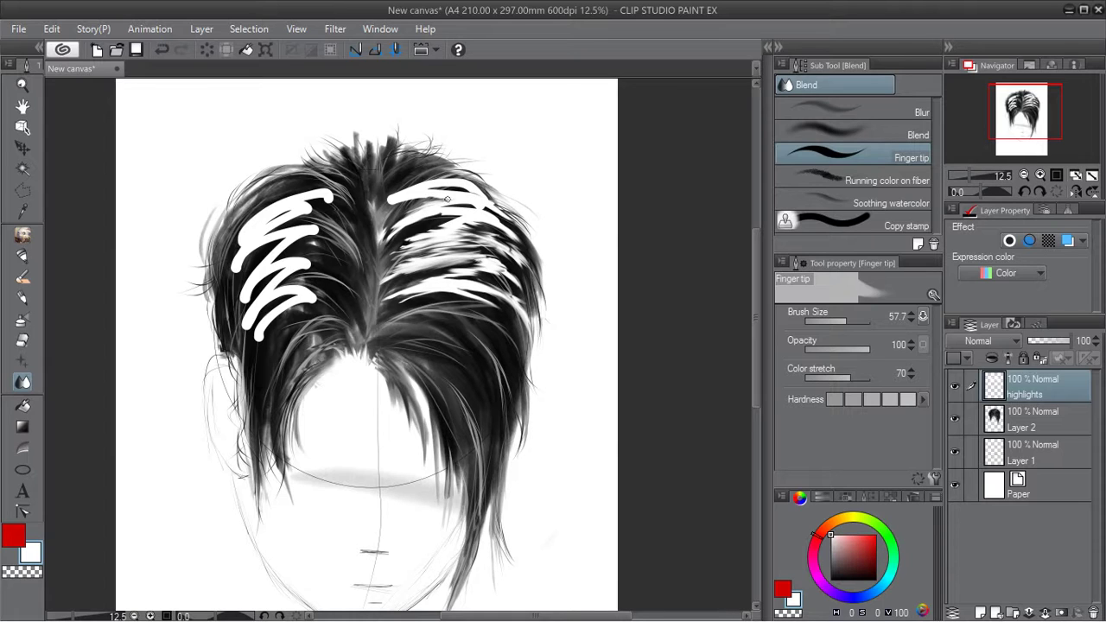
mouse_move(373, 216)
left_mouse_down()
mouse_move(441, 186)
mouse_move(391, 207)
mouse_move(435, 196)
mouse_move(424, 190)
mouse_move(495, 206)
mouse_move(450, 180)
mouse_move(502, 210)
mouse_move(492, 182)
mouse_move(449, 176)
mouse_move(530, 208)
mouse_move(456, 177)
mouse_move(513, 203)
mouse_move(476, 186)
mouse_move(532, 236)
mouse_move(422, 196)
mouse_move(398, 202)
mouse_move(433, 185)
mouse_move(404, 192)
mouse_move(418, 174)
mouse_move(382, 230)
mouse_move(429, 175)
mouse_move(423, 192)
mouse_move(443, 177)
mouse_move(433, 197)
mouse_move(448, 177)
mouse_move(442, 196)
mouse_move(482, 210)
mouse_move(442, 200)
mouse_move(523, 232)
mouse_move(467, 209)
mouse_move(513, 231)
mouse_move(414, 221)
mouse_move(494, 217)
mouse_move(404, 219)
mouse_move(412, 213)
mouse_move(462, 205)
mouse_move(375, 258)
mouse_move(434, 218)
mouse_move(505, 234)
mouse_move(527, 302)
left_mouse_up()
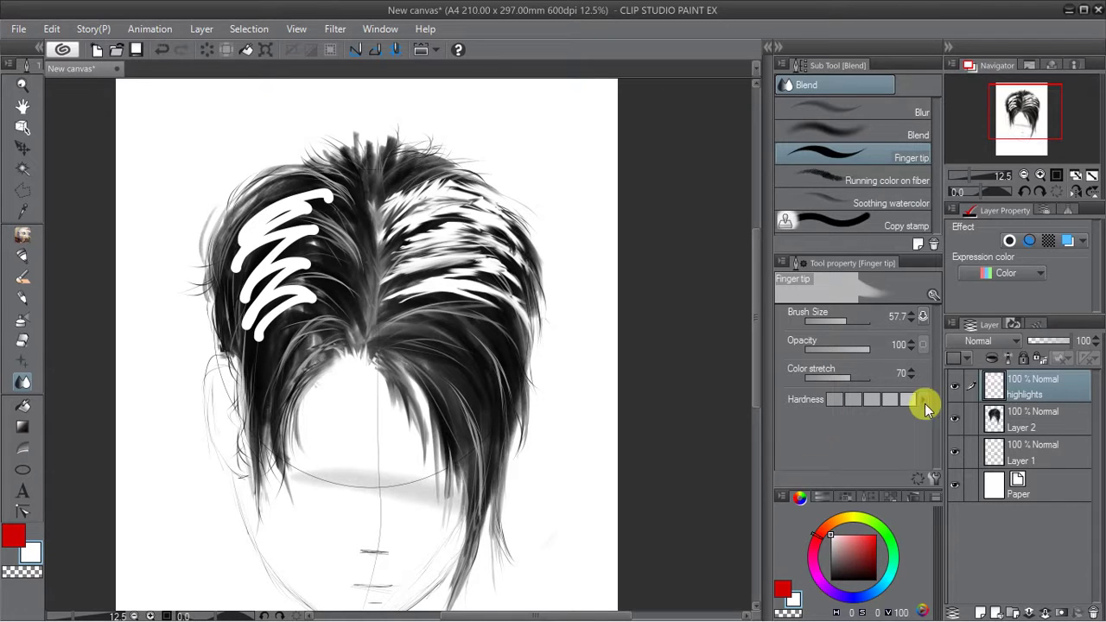
Try the Add (Glow), Screen, Glow dodge and Overlay blending modes on the highlights layer.
left_click(985, 342)
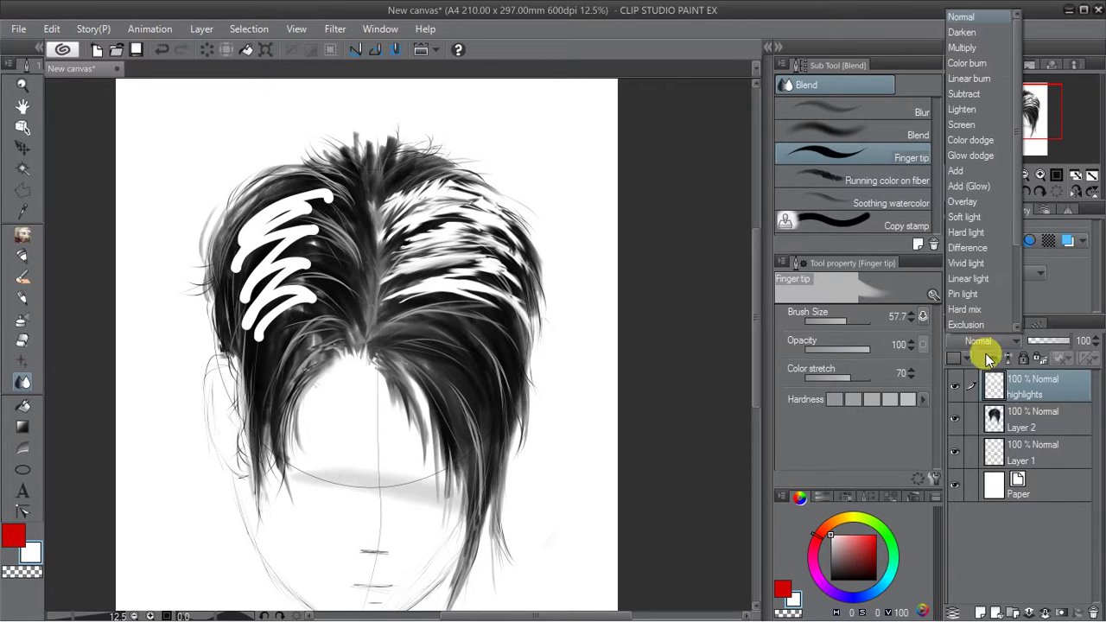
left_click(974, 201)
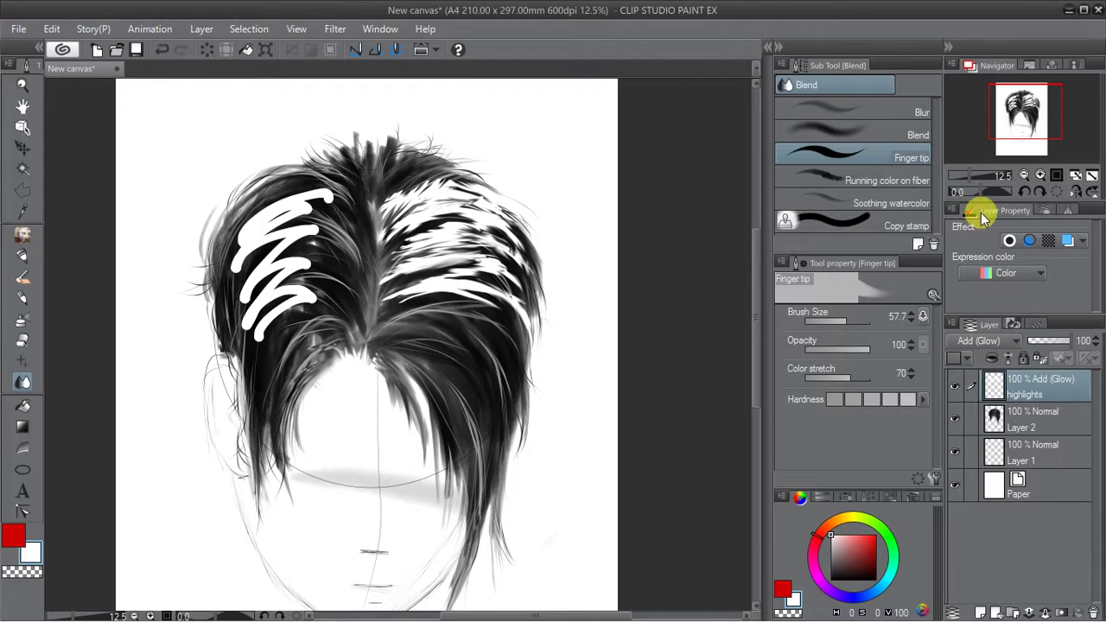
left_click(966, 343)
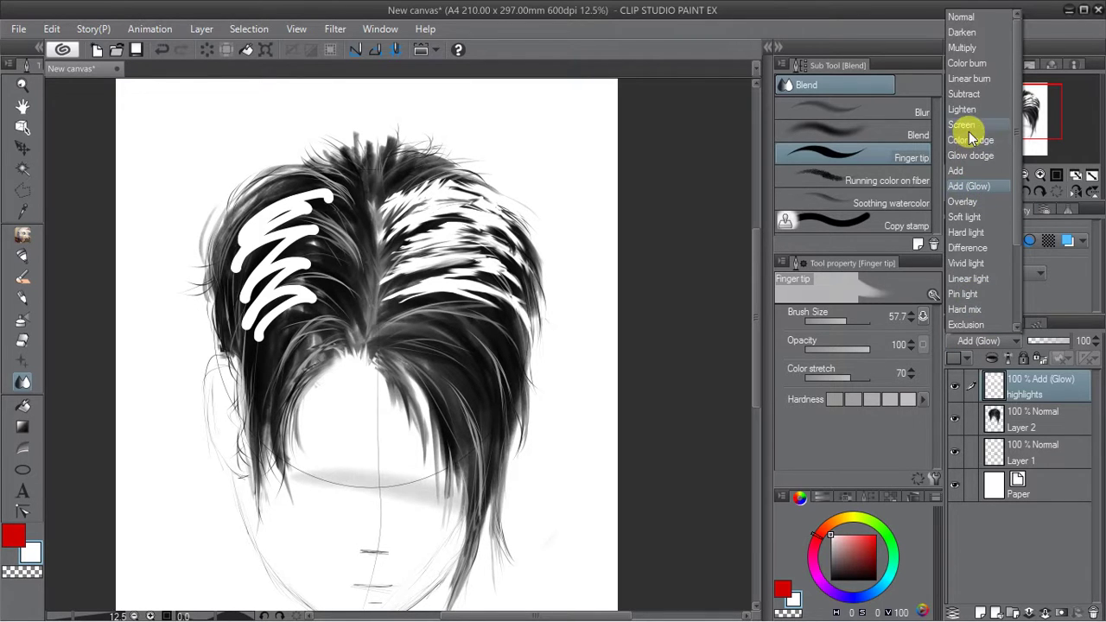
left_click(969, 130)
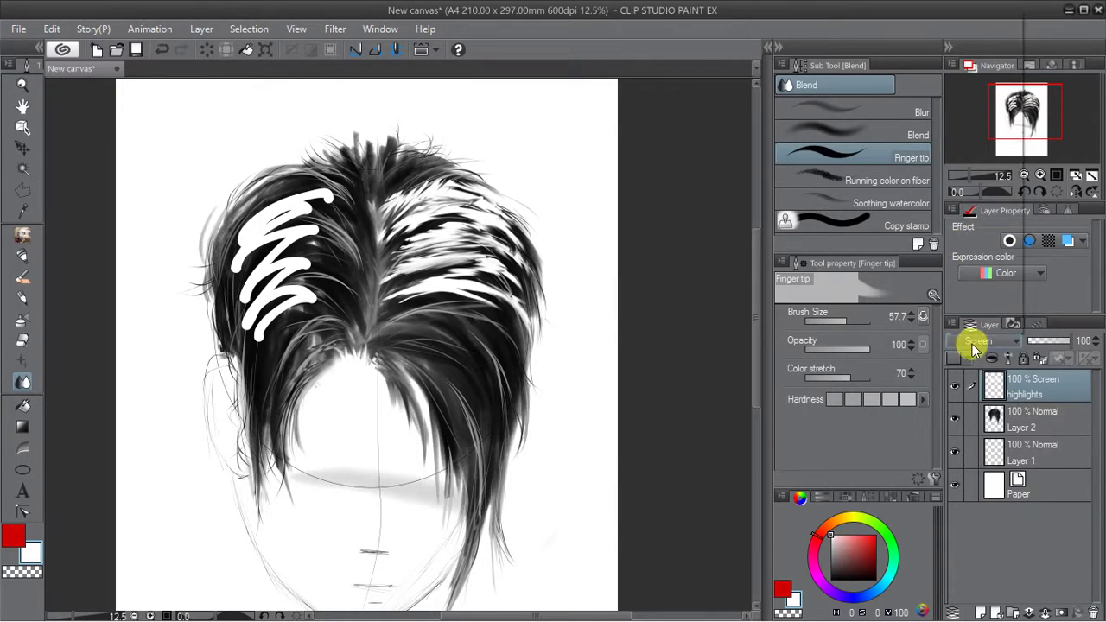
left_click(970, 342)
left_click(970, 159)
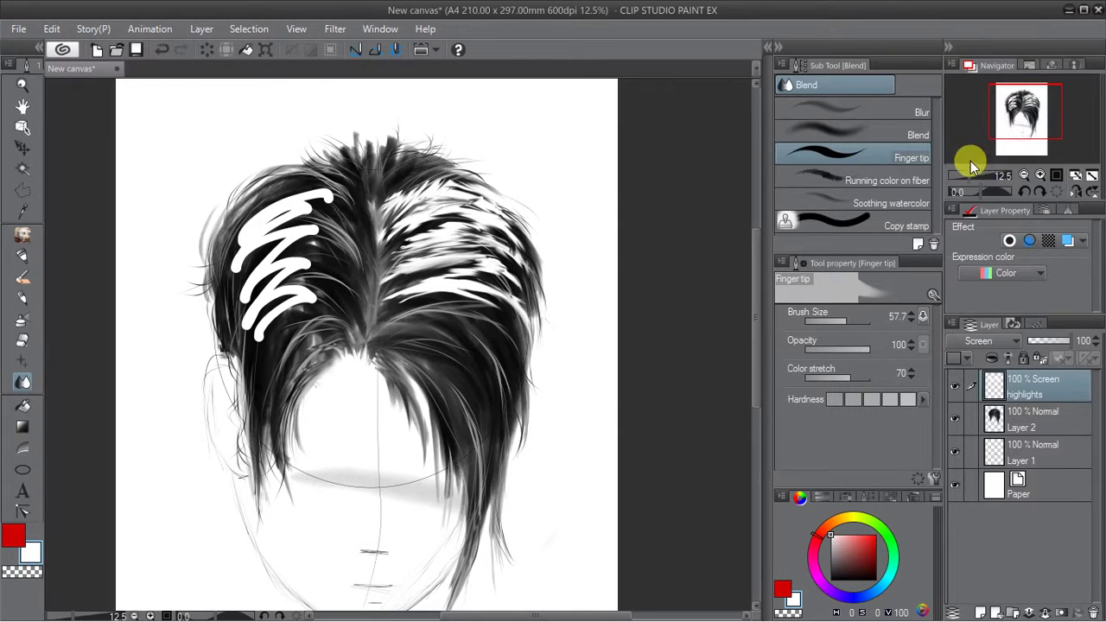
left_click(980, 340)
left_click(972, 180)
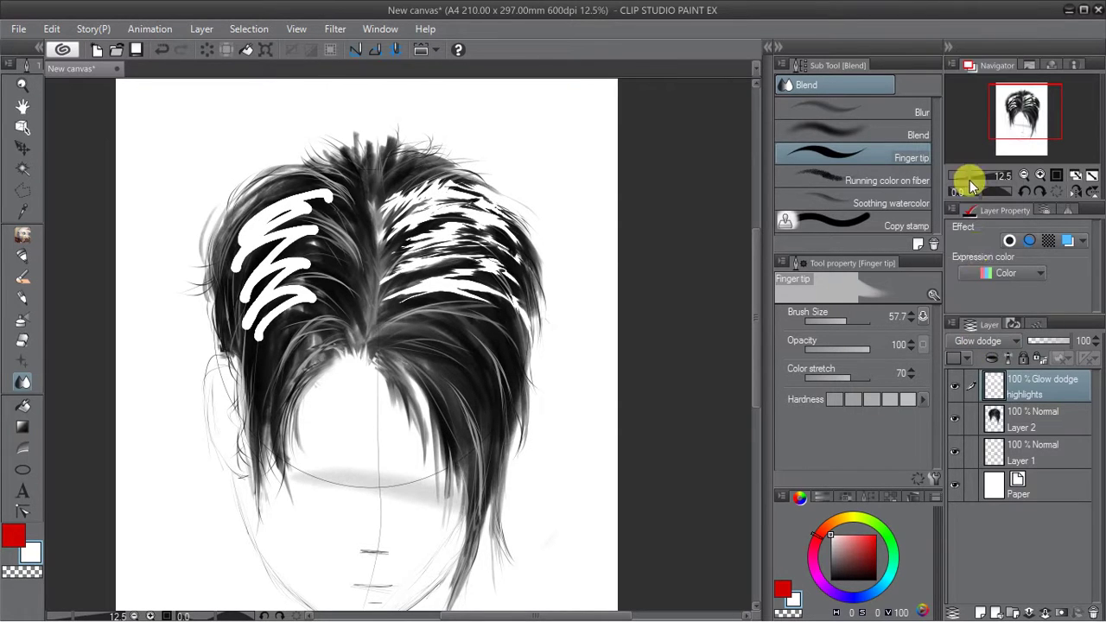
left_click(994, 340)
left_click(969, 186)
left_click(981, 340)
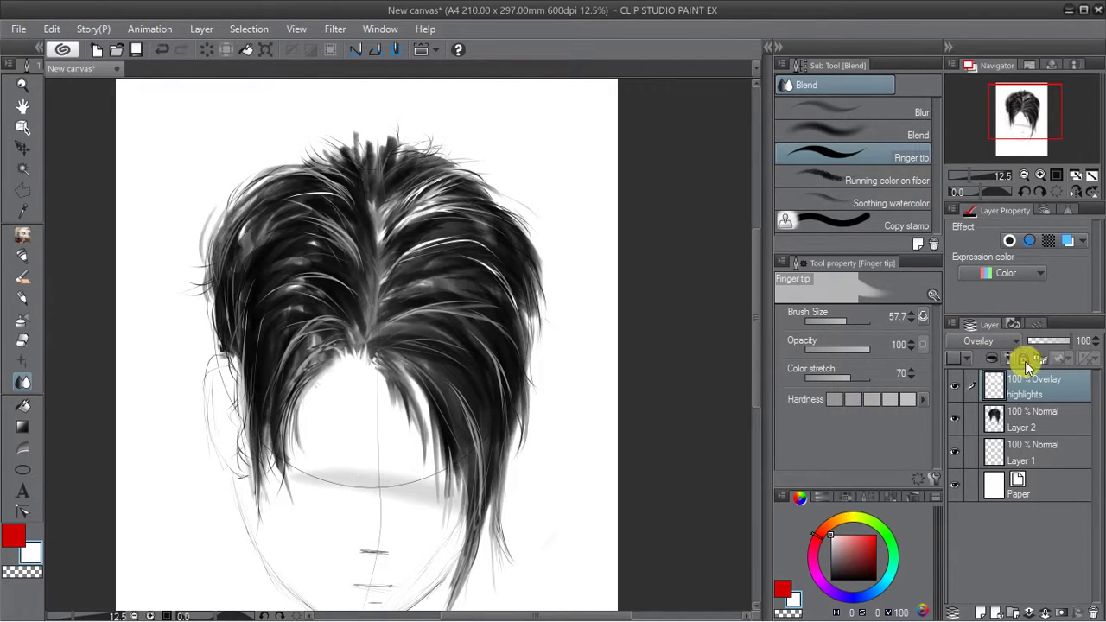
Compare the Soft light, Hard light and Vivid light blending modes and set the highlights layer to Overlay.
left_click(990, 342)
left_click(978, 217)
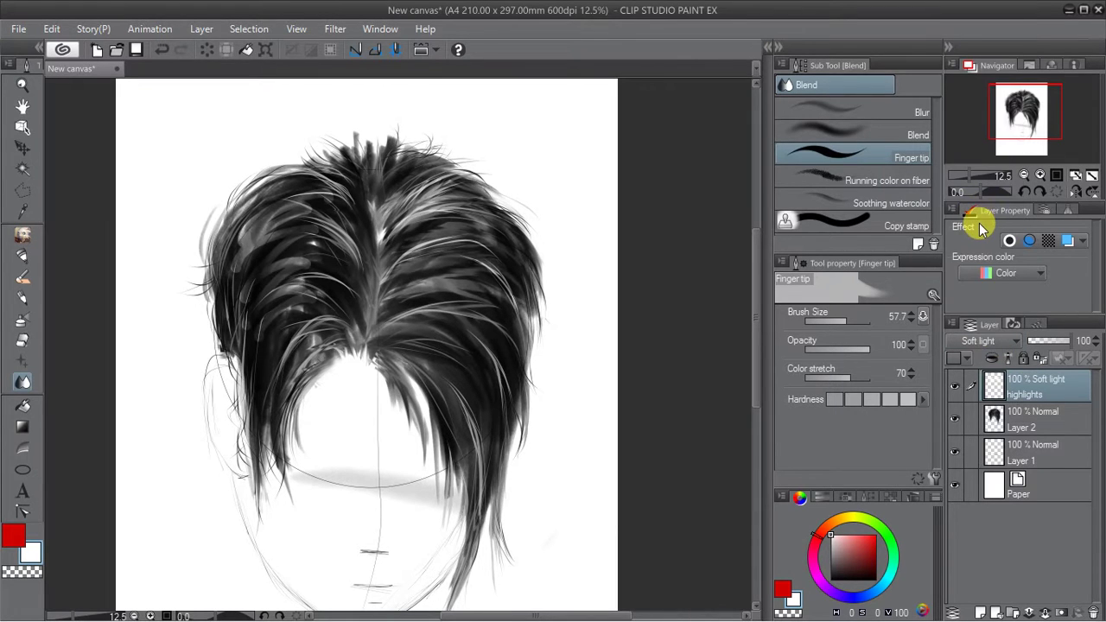
left_click(992, 343)
left_click(981, 238)
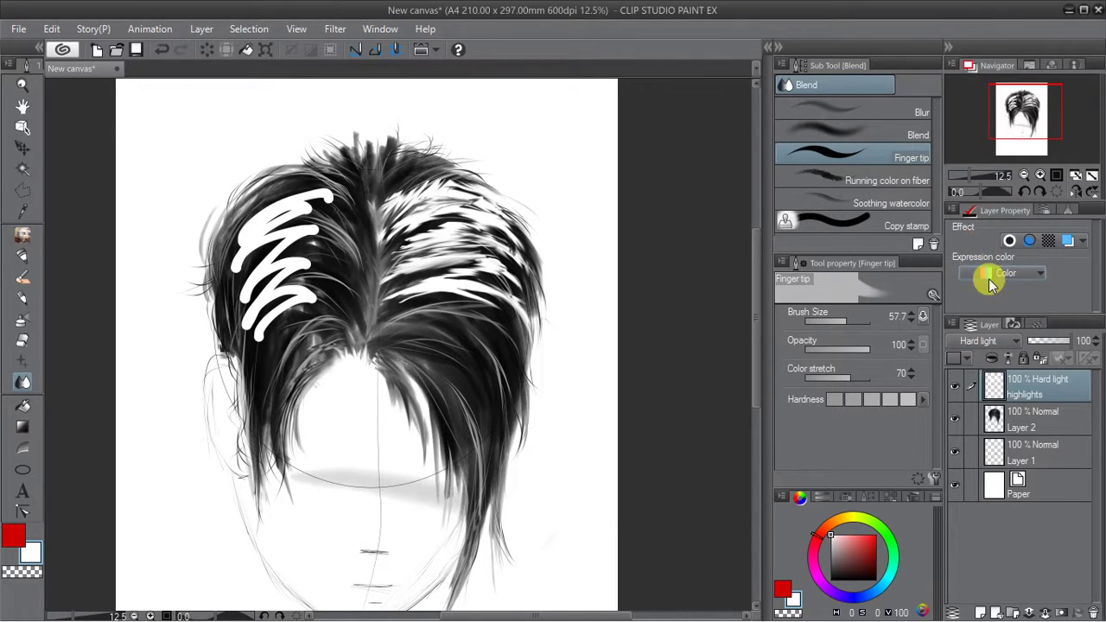
left_click(983, 341)
left_click(983, 254)
left_click(979, 340)
left_click(968, 263)
left_click(985, 340)
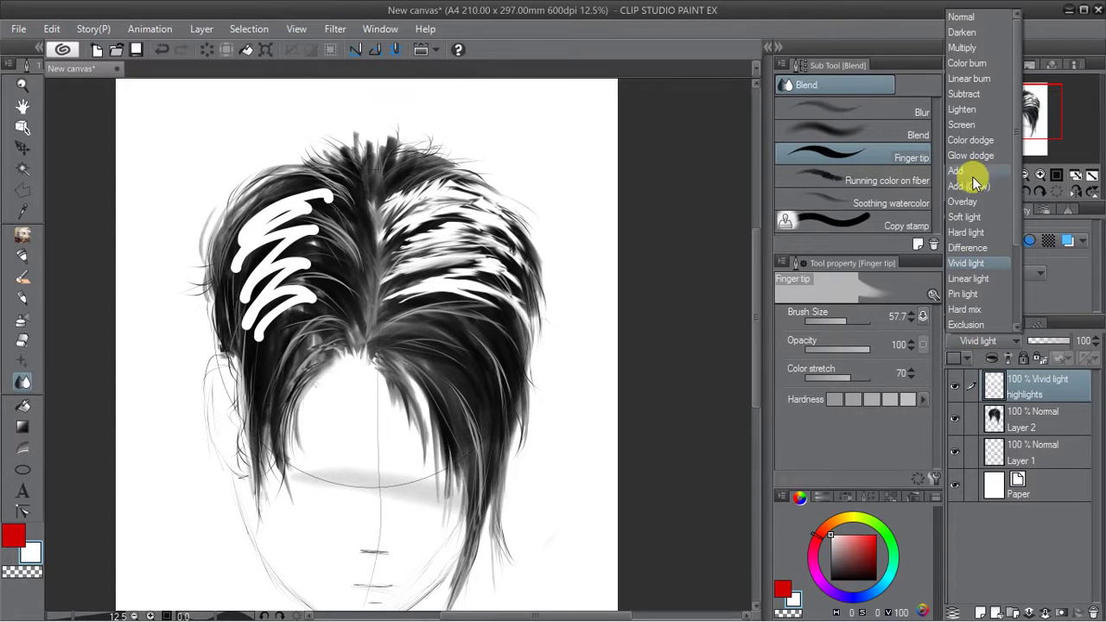
left_click(962, 202)
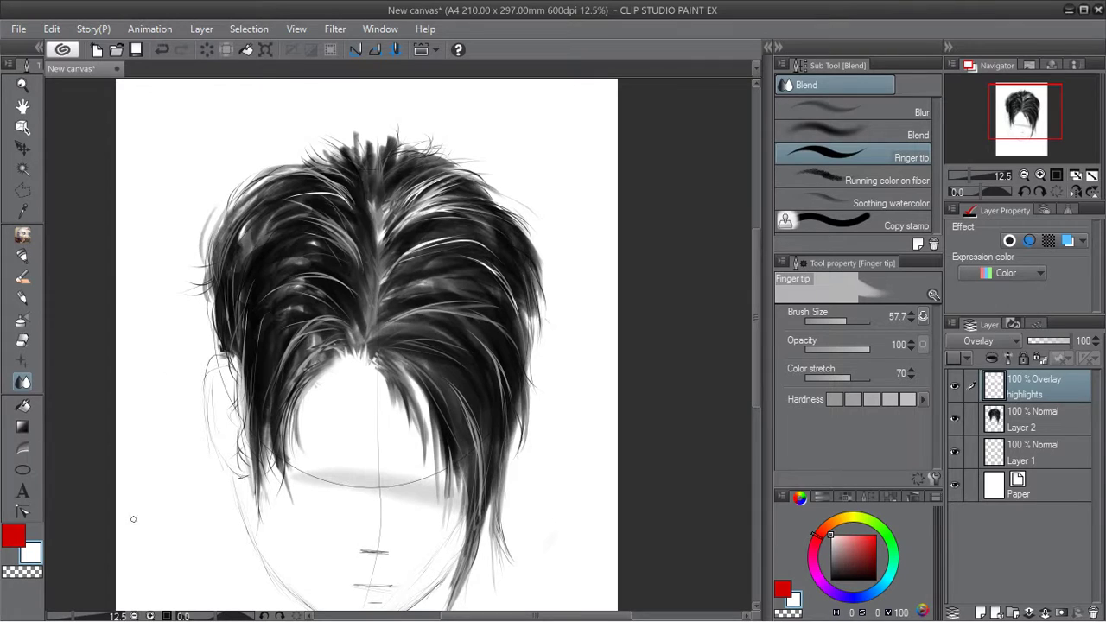
Draw thin white strands on Layer 2 across the hair right of the parting with the Mapping pen at size 65.2.
left_click(1030, 429)
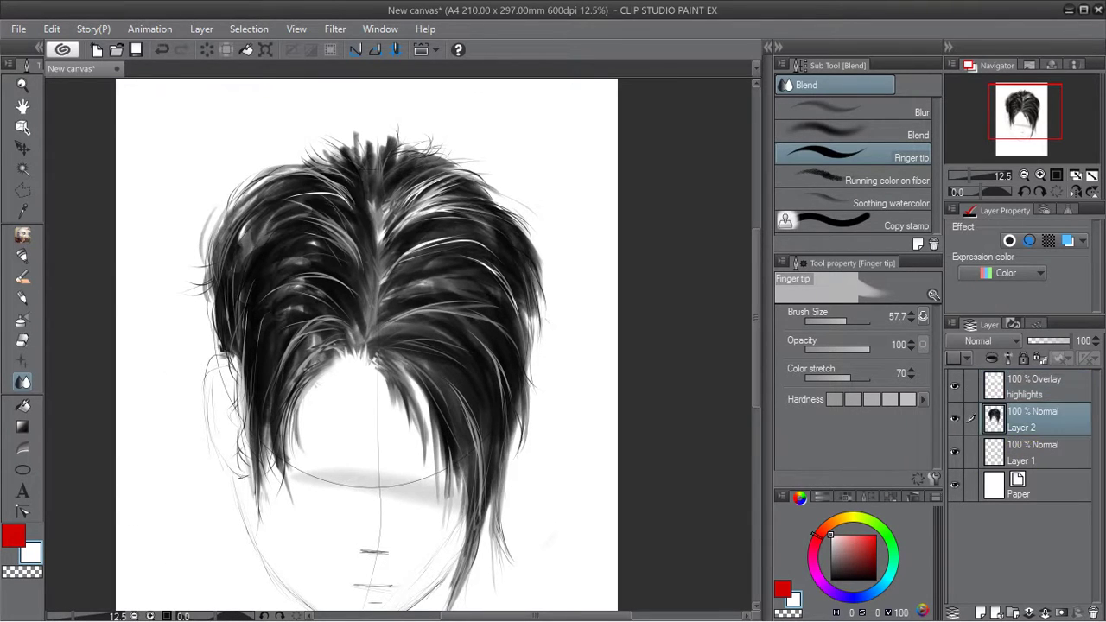
left_click(23, 237)
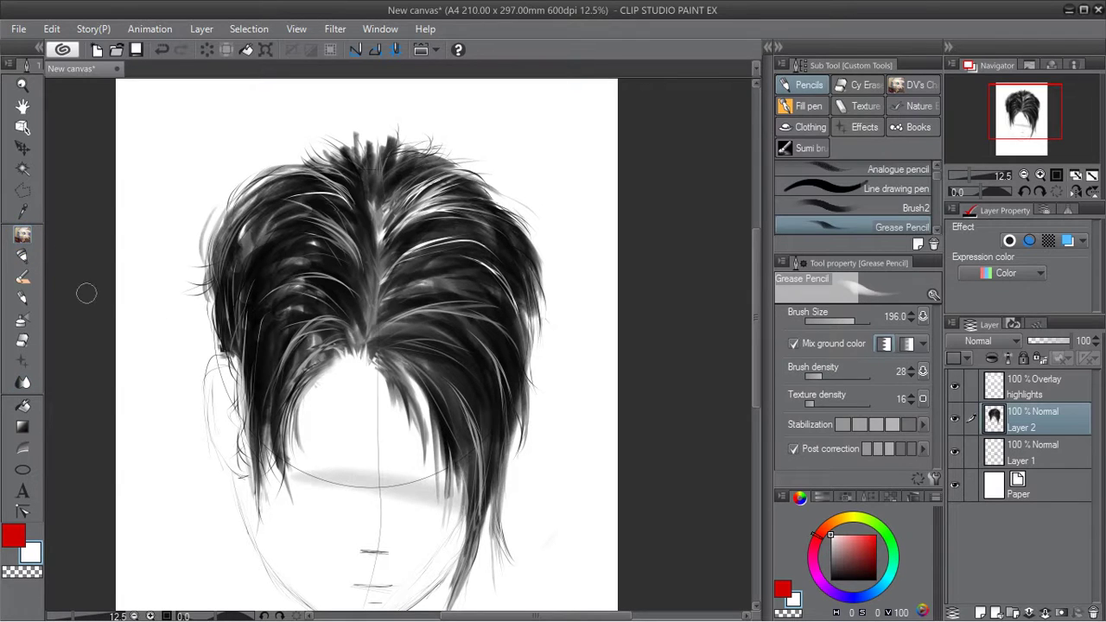
left_click(24, 255)
left_click(802, 85)
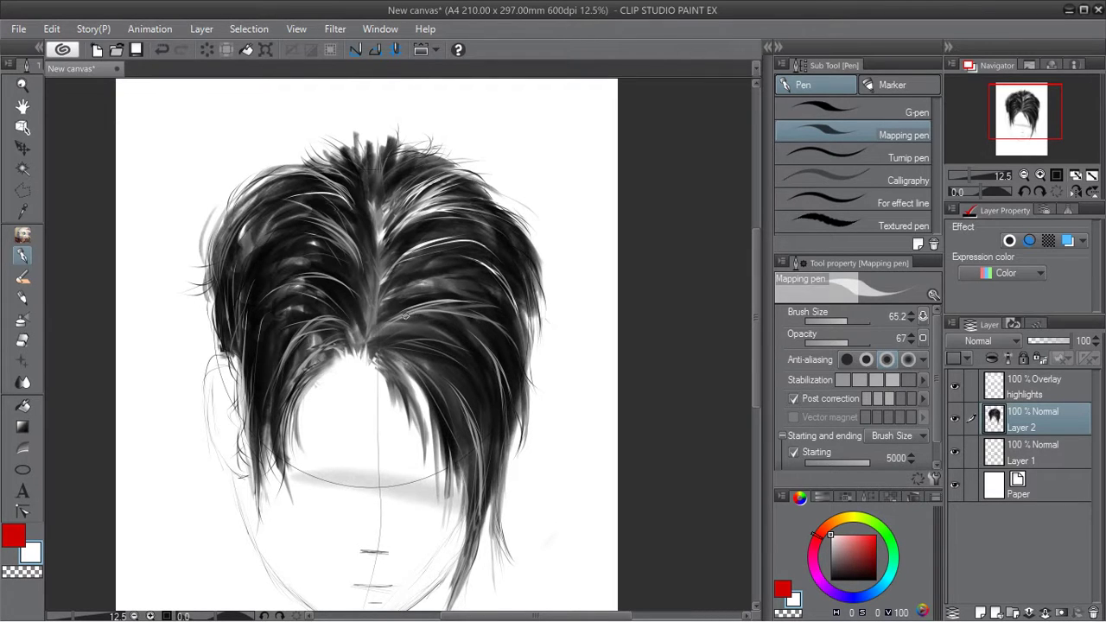
mouse_move(379, 324)
left_mouse_down()
mouse_move(408, 312)
mouse_move(482, 315)
left_mouse_up()
mouse_move(405, 310)
left_mouse_down()
mouse_move(491, 300)
mouse_move(394, 298)
mouse_move(432, 304)
mouse_move(394, 308)
mouse_move(510, 300)
left_mouse_up()
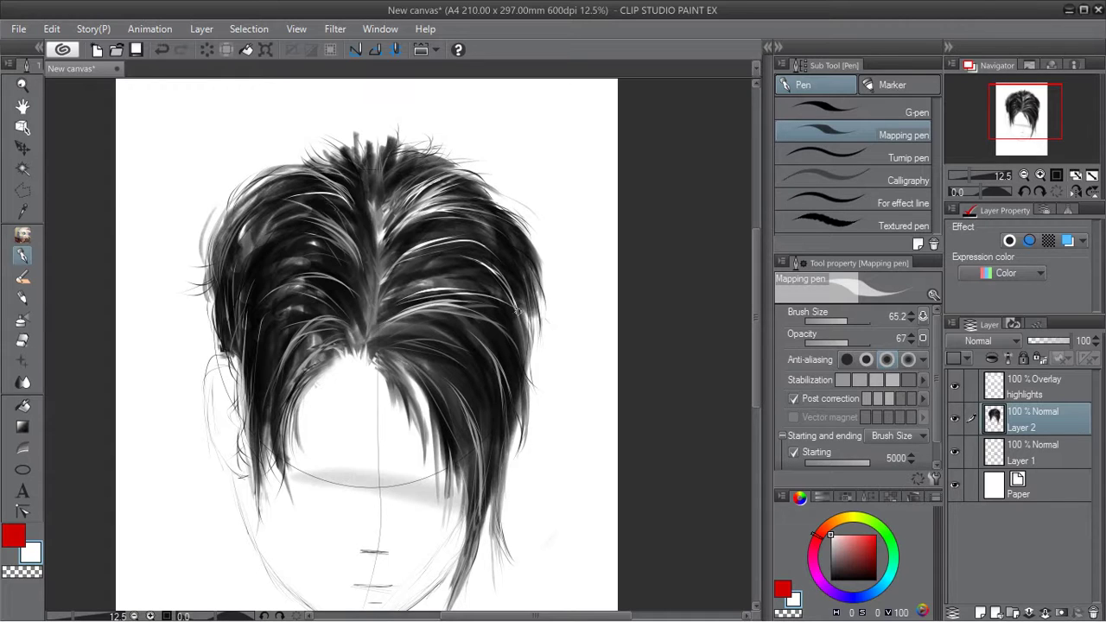
left_click_drag(428, 290, 520, 327)
left_click_drag(472, 298, 514, 380)
left_click_drag(459, 348, 485, 424)
Draw white strands along the fringe right of the forehead and just above it, undoing the strokes that miss the hair's flow.
mouse_move(407, 357)
left_mouse_down()
mouse_move(468, 439)
mouse_move(472, 401)
left_mouse_up()
key("ctrl+z")
left_click_drag(376, 356, 472, 418)
key("ctrl+z")
mouse_move(425, 371)
left_mouse_down()
mouse_move(459, 501)
mouse_move(445, 394)
mouse_move(463, 453)
left_mouse_up()
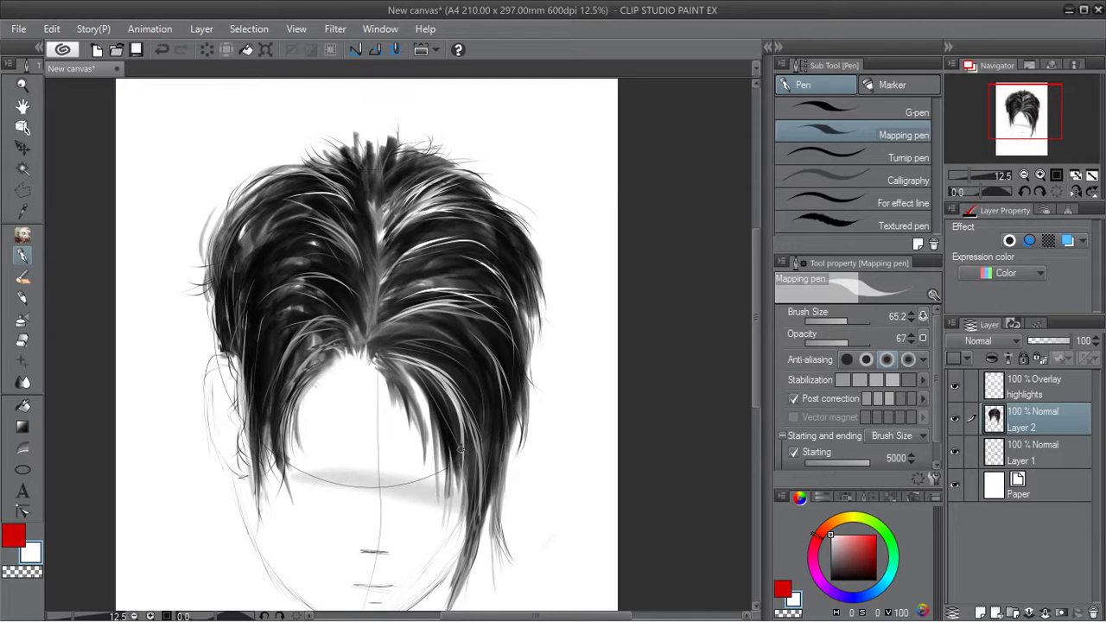
left_click_drag(401, 321, 473, 348)
key("ctrl+z")
mouse_move(374, 336)
left_mouse_down()
mouse_move(441, 332)
mouse_move(379, 343)
mouse_move(456, 313)
mouse_move(407, 330)
mouse_move(487, 355)
left_mouse_up()
key("ctrl+z")
left_click_drag(421, 264, 484, 295)
key("ctrl+z")
Draw white strands left of the parting, down the left lock and on the outer left edge, undoing misplaced ones.
mouse_move(359, 281)
left_mouse_down()
mouse_move(310, 234)
mouse_move(262, 238)
left_mouse_up()
left_click_drag(338, 252, 262, 255)
key("ctrl+z")
mouse_move(357, 297)
left_mouse_down()
mouse_move(293, 252)
mouse_move(306, 254)
mouse_move(294, 271)
mouse_move(264, 276)
left_mouse_up()
key("ctrl+z")
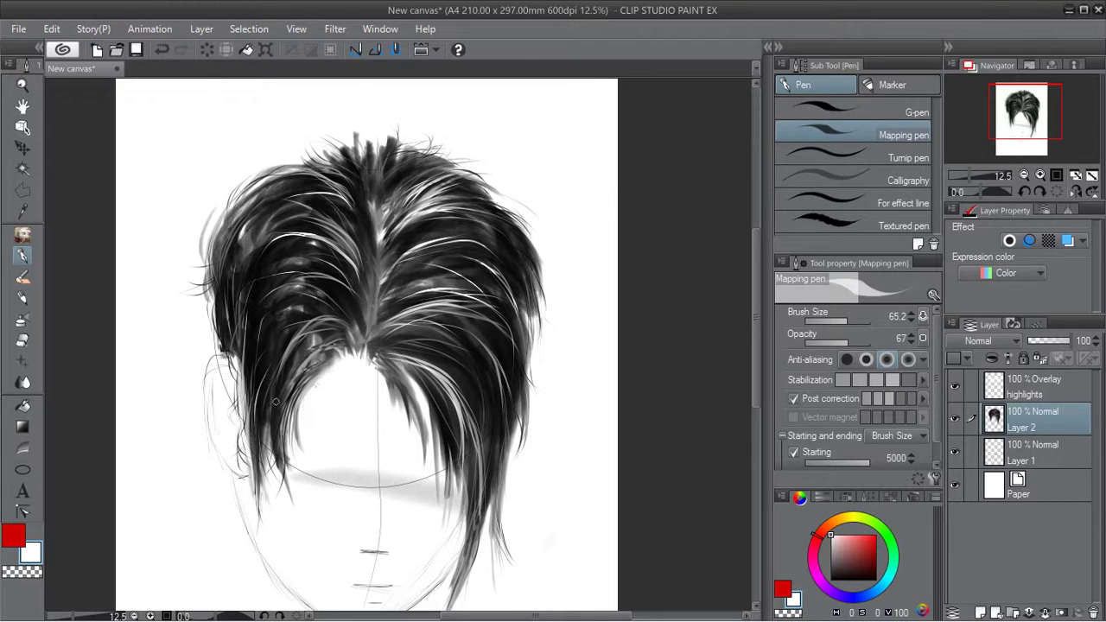
left_click_drag(281, 389, 274, 447)
left_click_drag(250, 197, 217, 292)
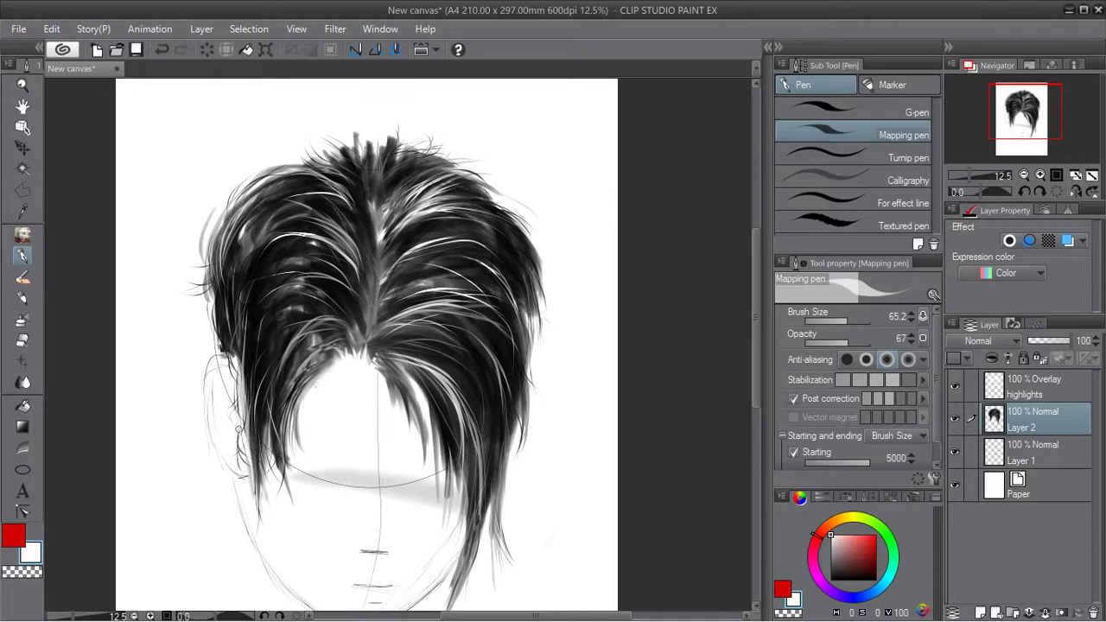
Outline the highlights left of the parting with a polyline selection on the highlights layer, shift them toward the parting and deselect.
left_click(1030, 385)
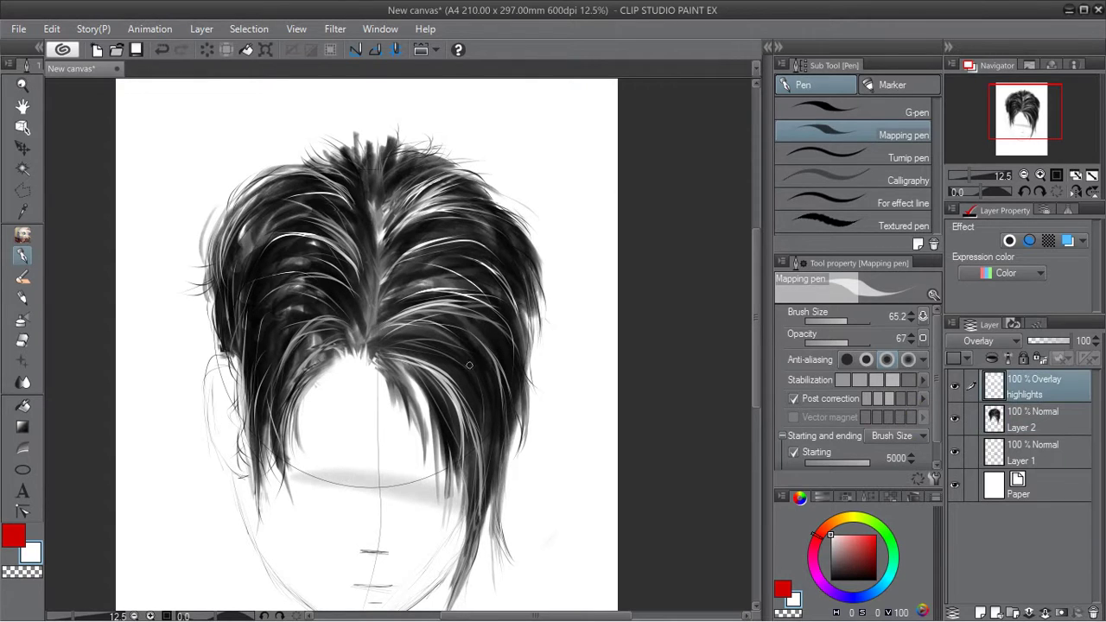
left_click(23, 191)
left_click(361, 167)
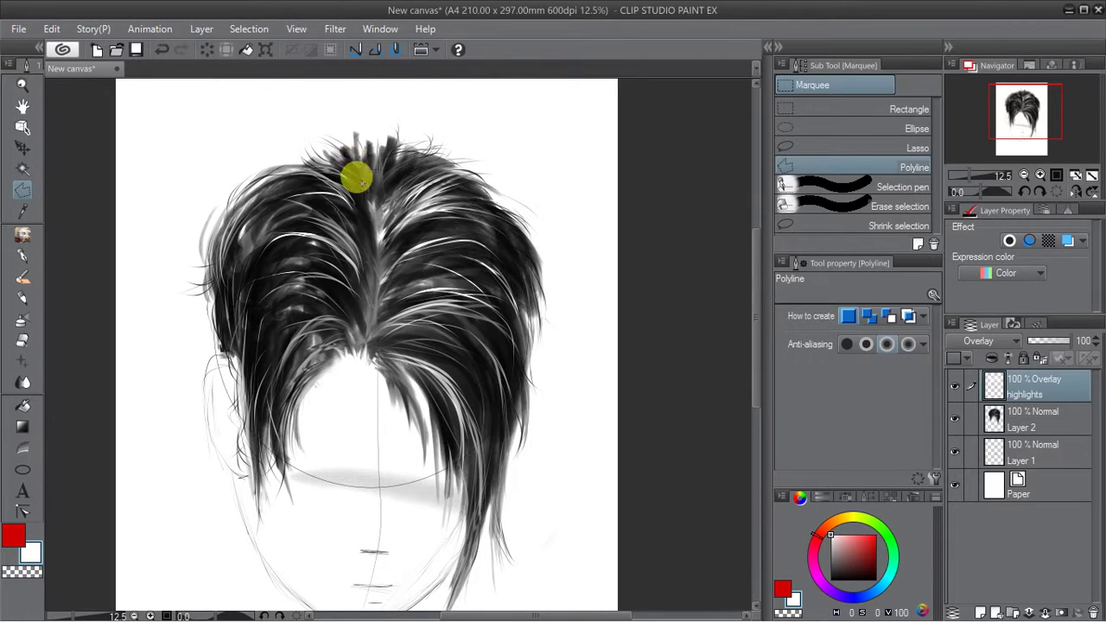
left_click(372, 302)
left_click(350, 347)
left_click(311, 363)
left_click(211, 252)
left_click(260, 160)
left_click(365, 161)
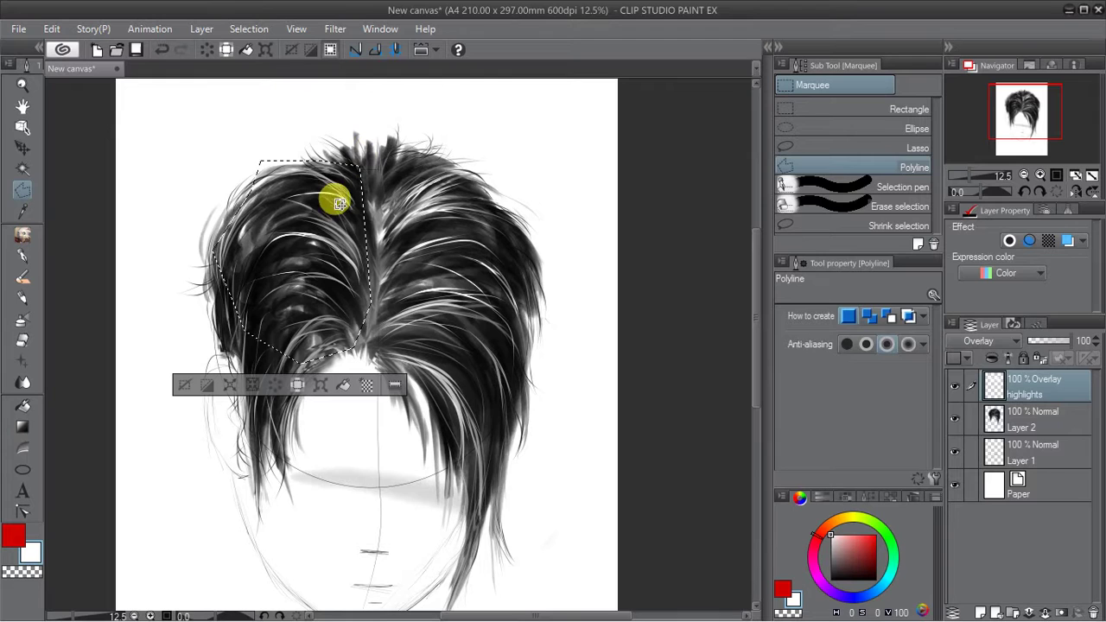
left_click(23, 146)
mouse_move(334, 291)
left_mouse_down()
mouse_move(323, 252)
mouse_move(343, 276)
mouse_move(336, 265)
mouse_move(355, 254)
mouse_move(325, 258)
mouse_move(328, 267)
mouse_move(351, 259)
mouse_move(365, 274)
mouse_move(351, 272)
mouse_move(358, 278)
mouse_move(346, 284)
left_mouse_up()
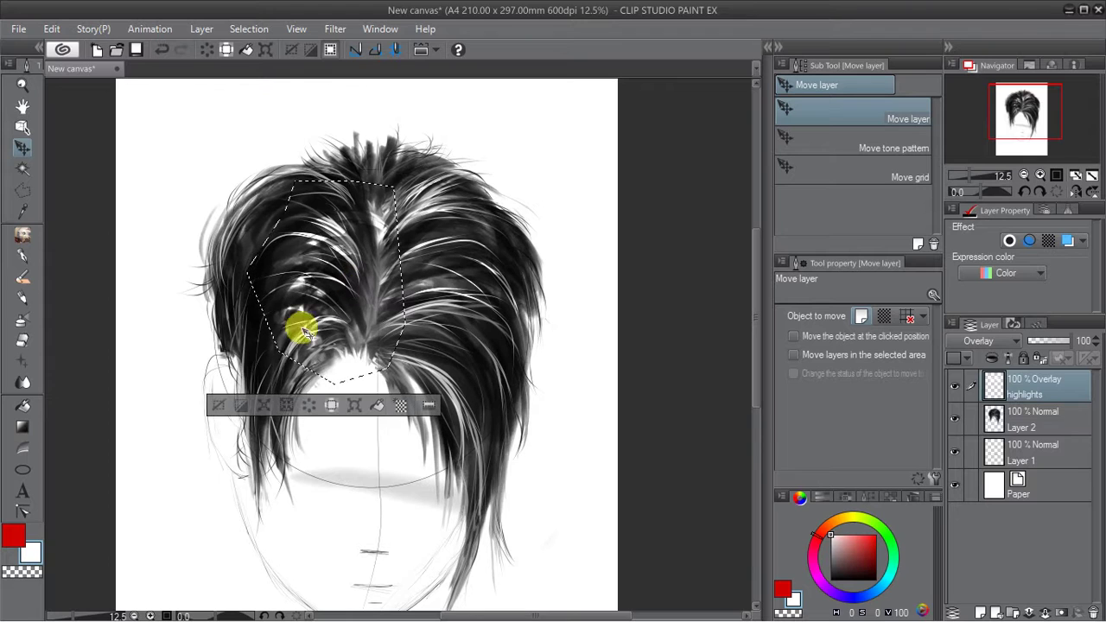
left_click(222, 400)
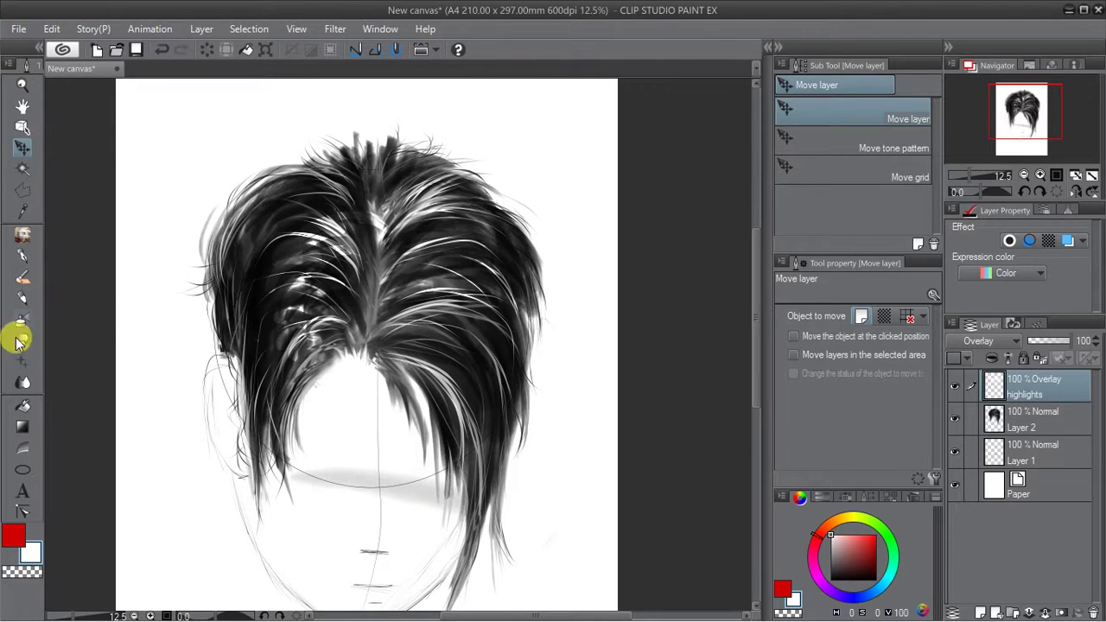
Smudge the shifted highlights left of the parting along the hair's direction with the Finger tip tool at size 57.7.
left_click(23, 382)
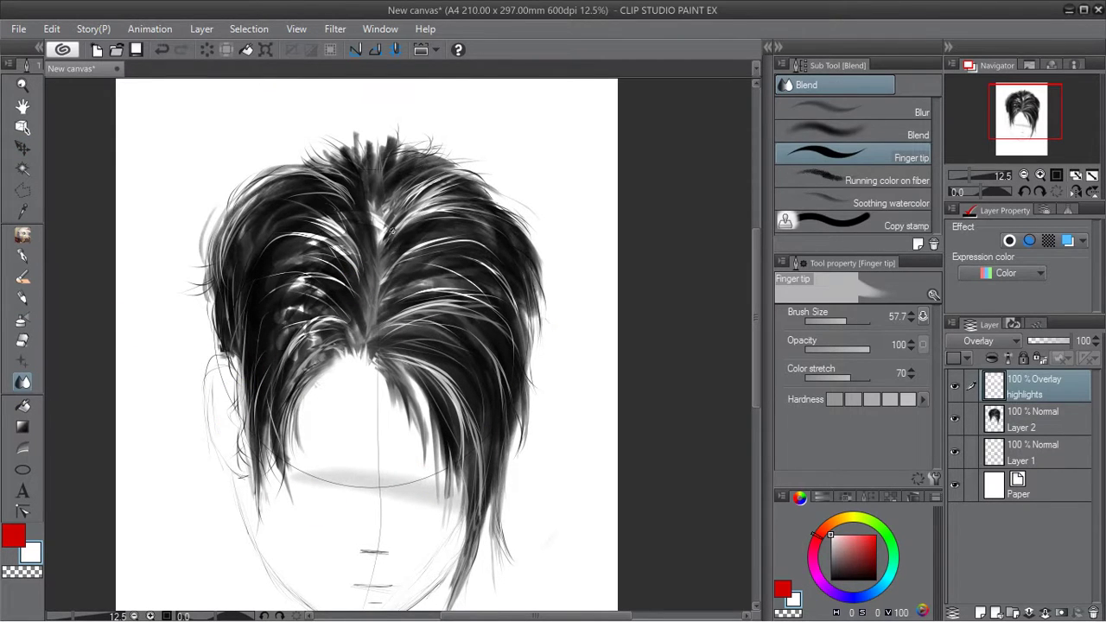
left_click_drag(381, 214, 362, 269)
mouse_move(331, 231)
left_mouse_down()
mouse_move(364, 287)
mouse_move(326, 243)
mouse_move(356, 284)
left_mouse_up()
mouse_move(297, 248)
left_mouse_down()
mouse_move(347, 287)
mouse_move(305, 260)
mouse_move(352, 295)
left_mouse_up()
left_click_drag(332, 236, 359, 266)
mouse_move(320, 216)
left_mouse_down()
mouse_move(368, 274)
mouse_move(351, 239)
mouse_move(318, 241)
mouse_move(305, 267)
mouse_move(320, 300)
mouse_move(355, 324)
left_mouse_up()
mouse_move(294, 282)
left_mouse_down()
mouse_move(356, 322)
mouse_move(271, 380)
left_mouse_up()
mouse_move(311, 342)
left_mouse_down()
mouse_move(345, 331)
mouse_move(355, 340)
mouse_move(316, 325)
mouse_move(362, 330)
mouse_move(329, 285)
mouse_move(361, 343)
left_mouse_up()
mouse_move(331, 300)
left_mouse_down()
mouse_move(355, 338)
mouse_move(330, 330)
mouse_move(340, 308)
left_mouse_up()
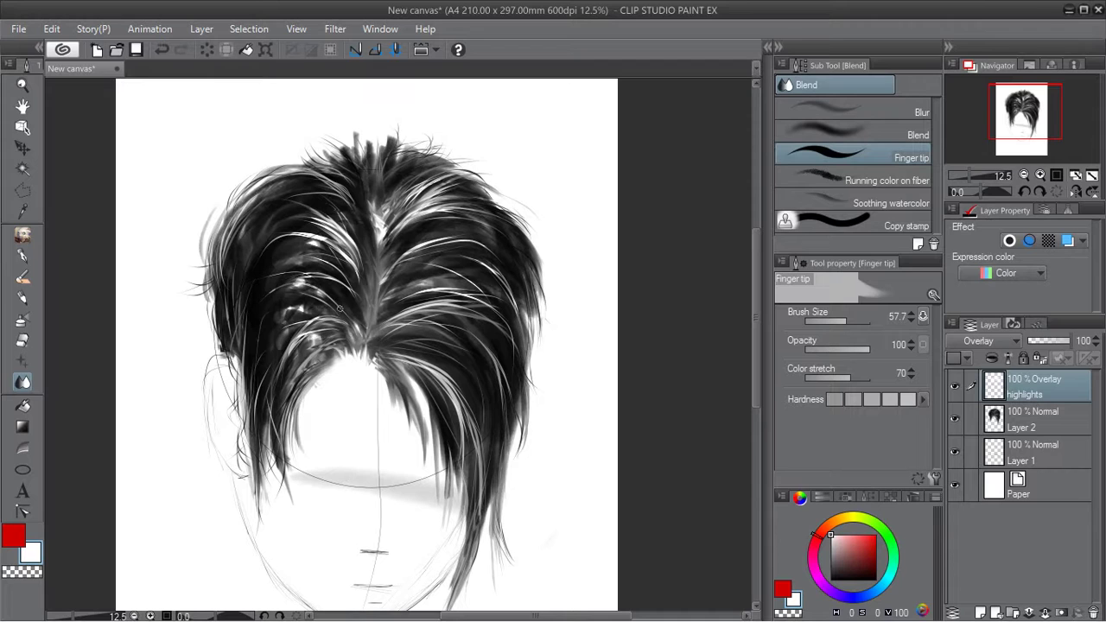
mouse_move(282, 285)
left_mouse_down()
mouse_move(340, 268)
mouse_move(321, 246)
mouse_move(355, 285)
mouse_move(322, 234)
mouse_move(395, 231)
mouse_move(369, 235)
mouse_move(387, 209)
mouse_move(381, 234)
mouse_move(385, 206)
mouse_move(405, 188)
mouse_move(375, 218)
left_mouse_up()
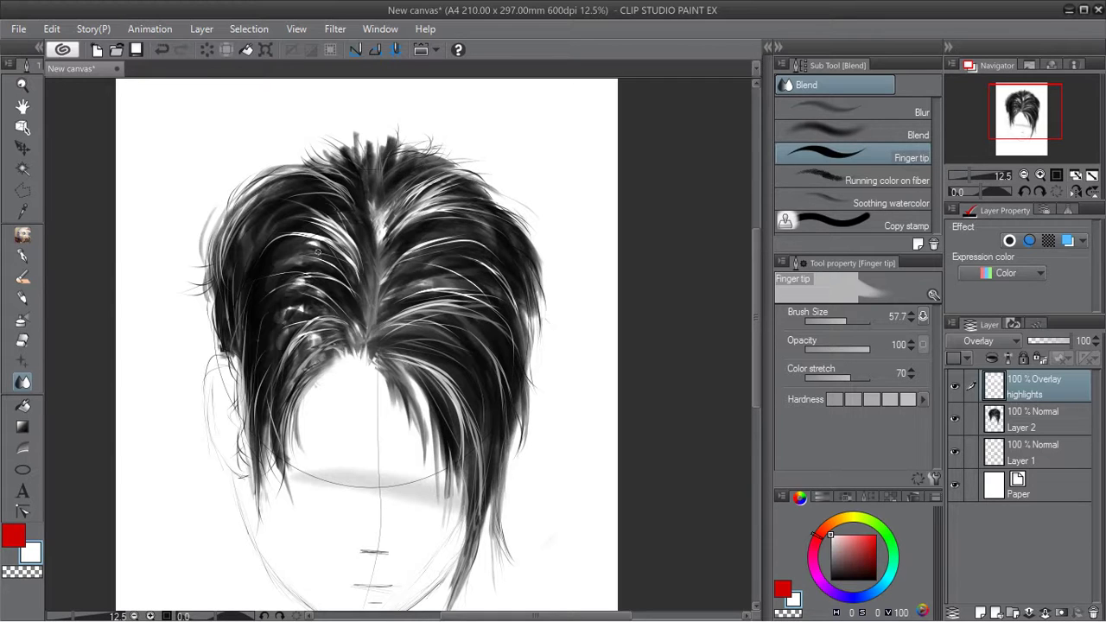
left_click_drag(296, 317, 349, 315)
Draw a thin curved strand on Layer 2 in the upper hair right of the parting with the Mapping pen.
left_click(1035, 419)
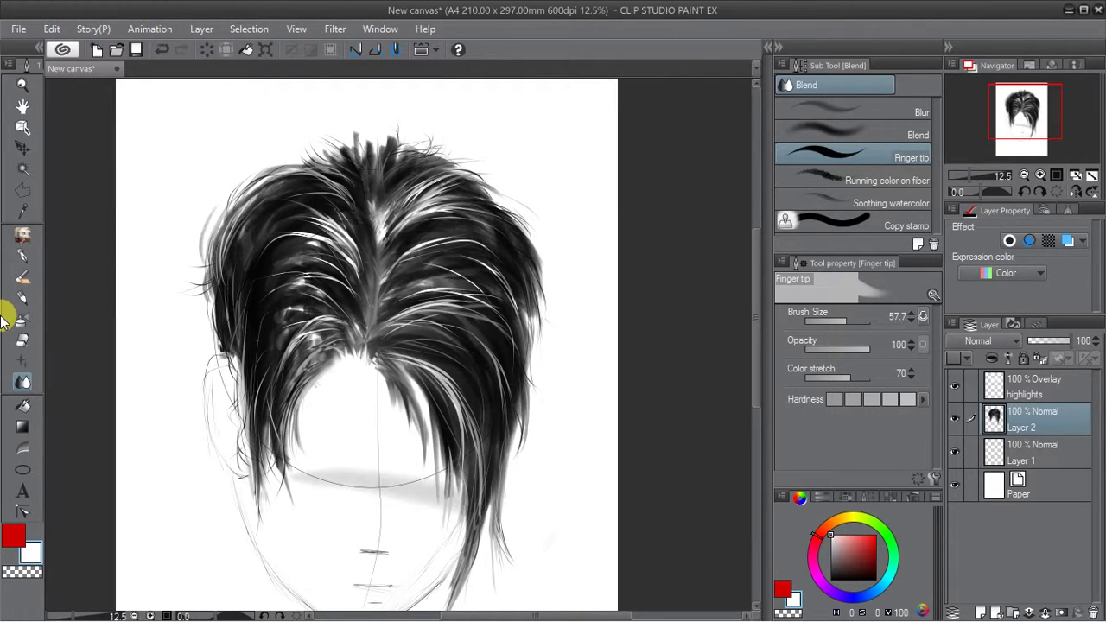
left_click(24, 257)
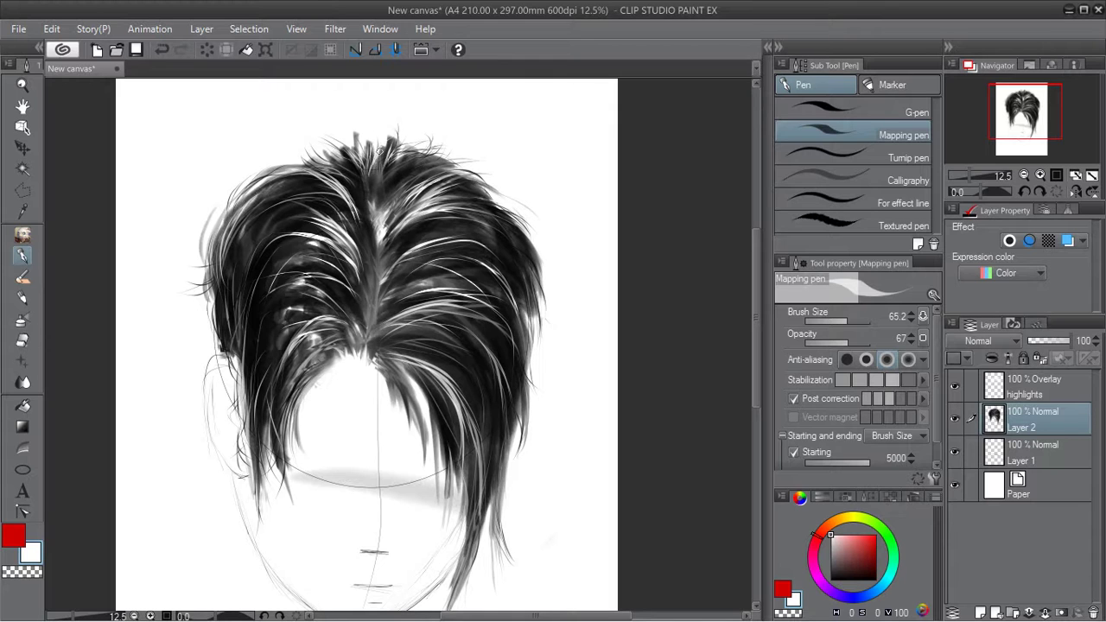
mouse_move(1019, 129)
left_mouse_down()
mouse_move(1022, 142)
mouse_move(1041, 127)
mouse_move(1023, 105)
mouse_move(1021, 132)
mouse_move(1020, 112)
left_mouse_up()
left_click(1041, 174)
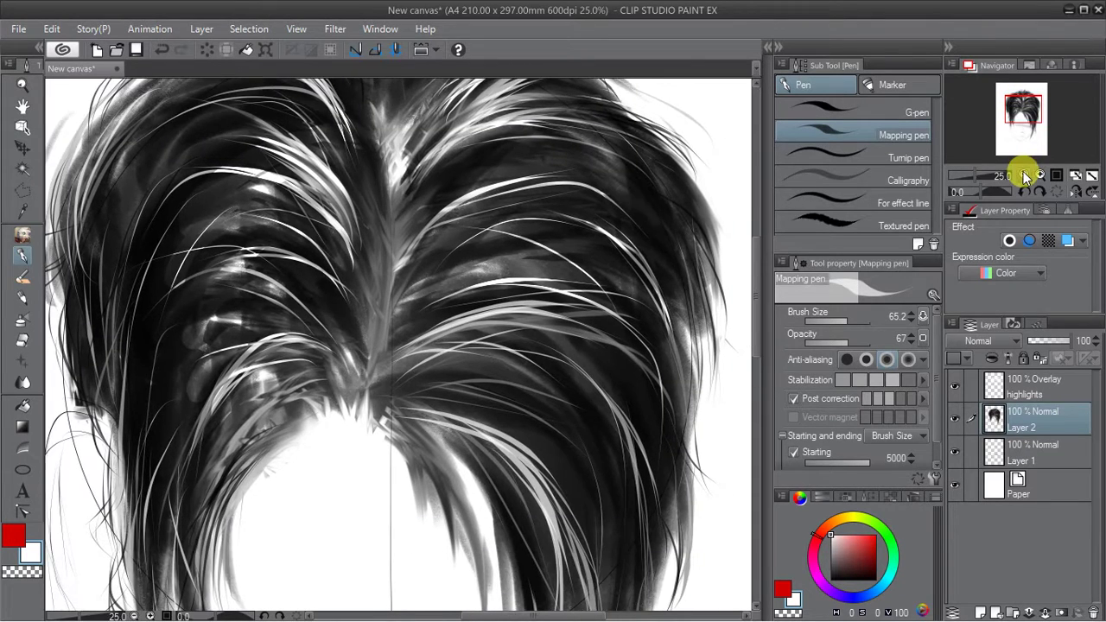
left_click(1023, 175)
left_click_drag(463, 236, 534, 311)
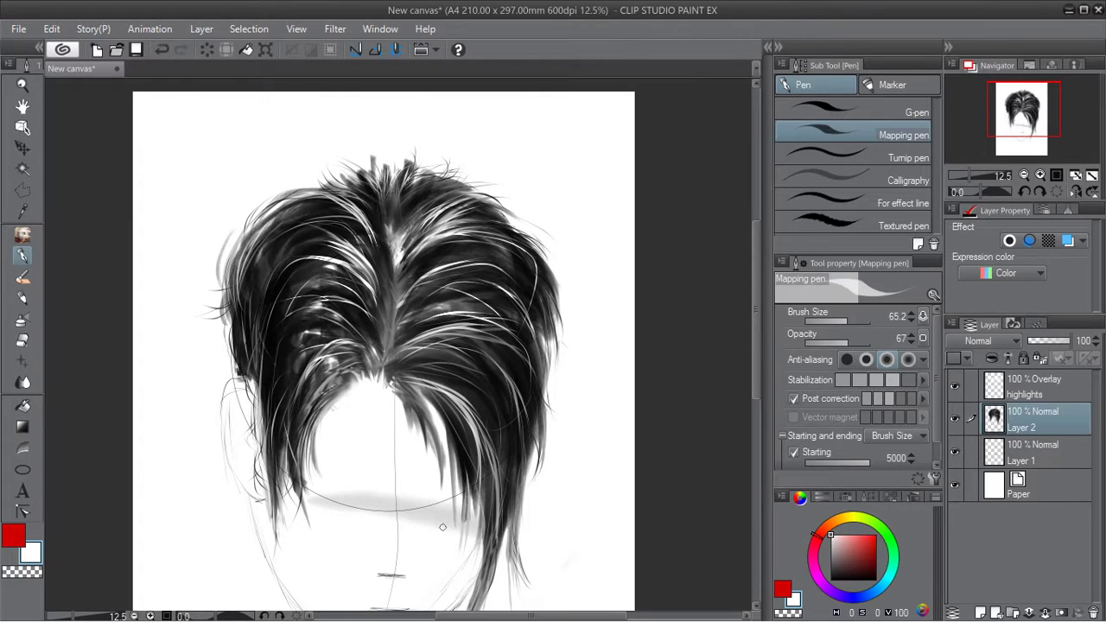
Rotate the canvas view through a full turn to examine the hair from every angle, ending at 0 degrees.
left_click_drag(1020, 113, 1012, 141)
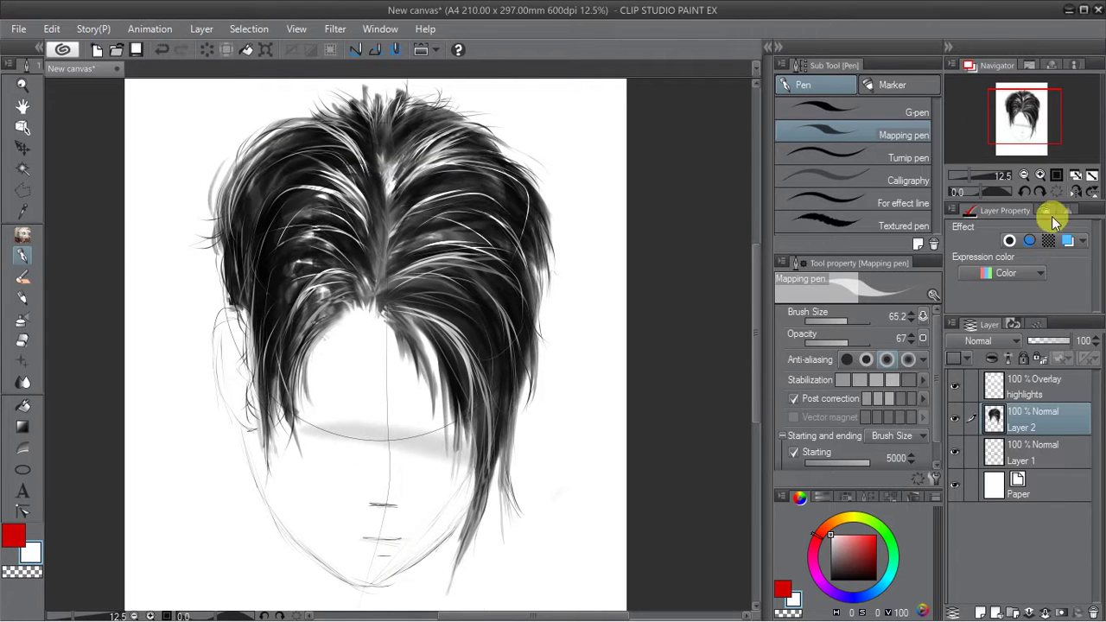
left_click(1039, 192)
left_click(1040, 192)
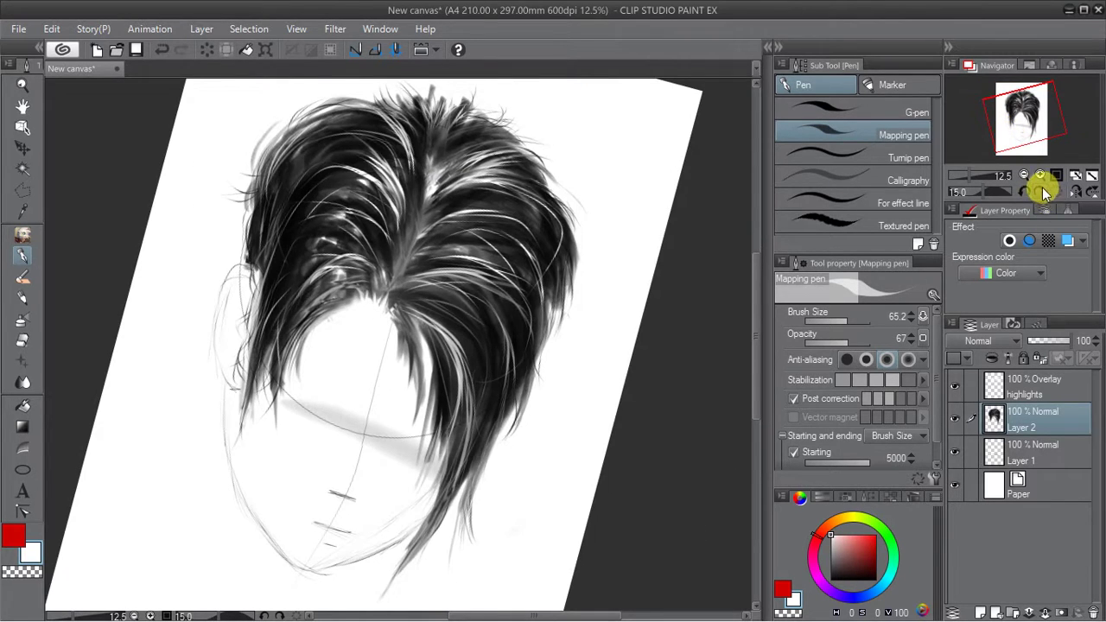
left_click(1039, 191)
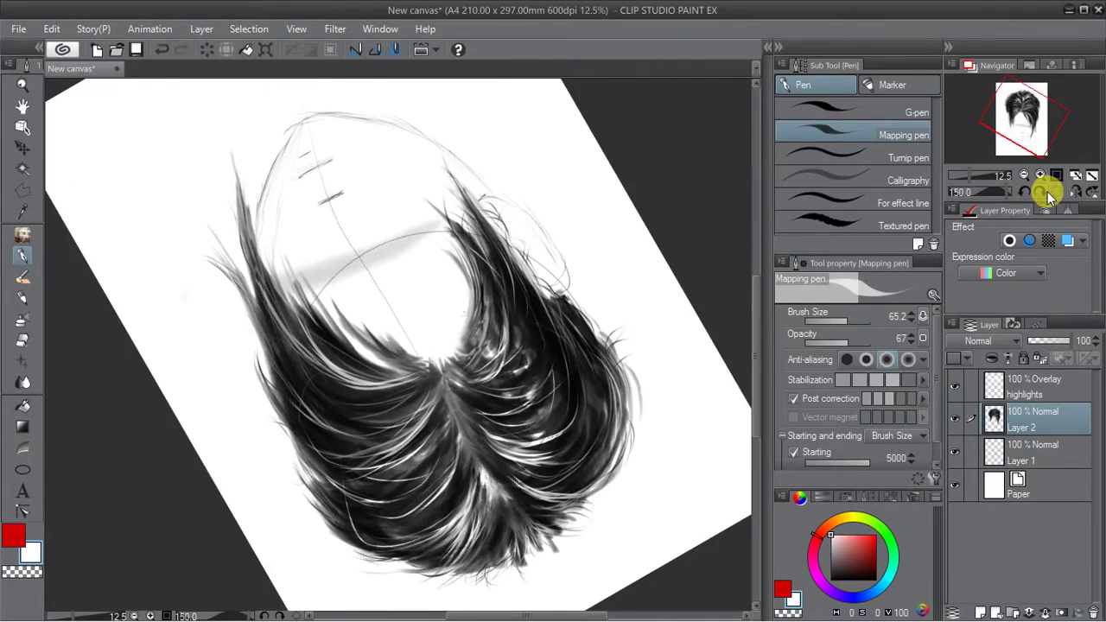
left_click(1039, 192)
left_click(1039, 191)
left_click(1040, 192)
left_click(1046, 192)
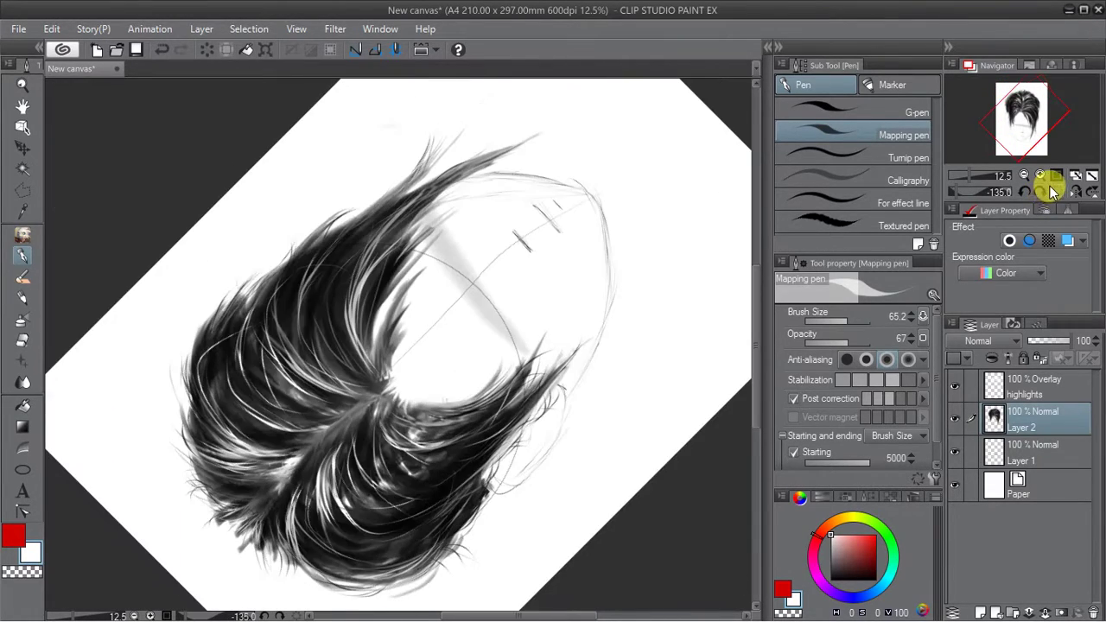
left_click(1046, 192)
left_click(1045, 191)
left_click(1046, 192)
left_click(1045, 192)
left_click(1046, 191)
left_click(1046, 191)
left_click(1045, 191)
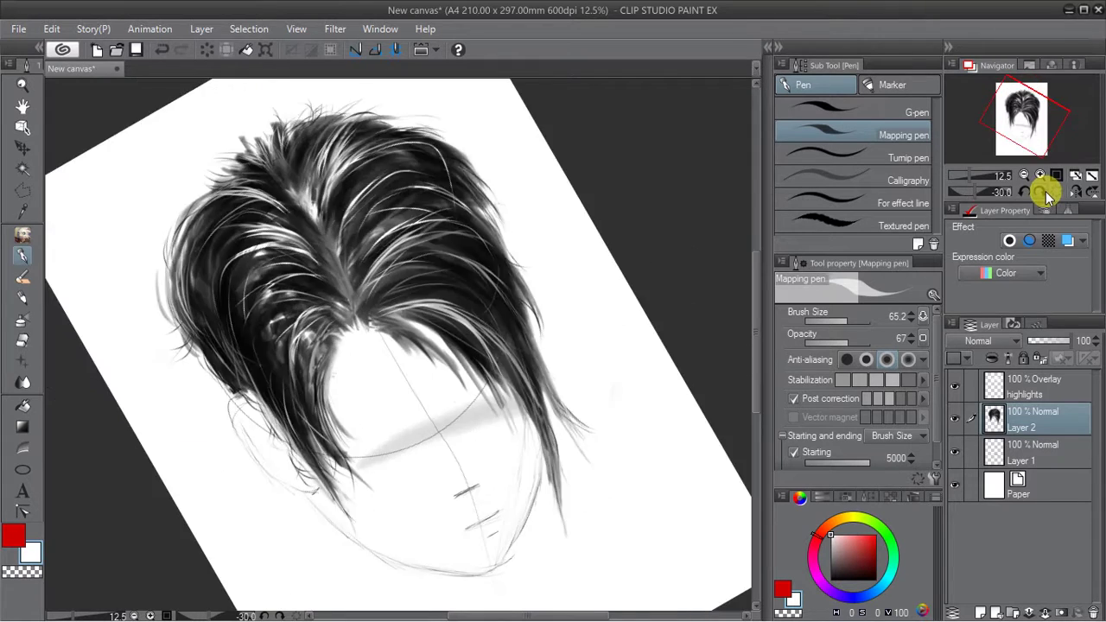
left_click(1046, 192)
left_click(1045, 192)
left_click(1045, 191)
left_click(1058, 192)
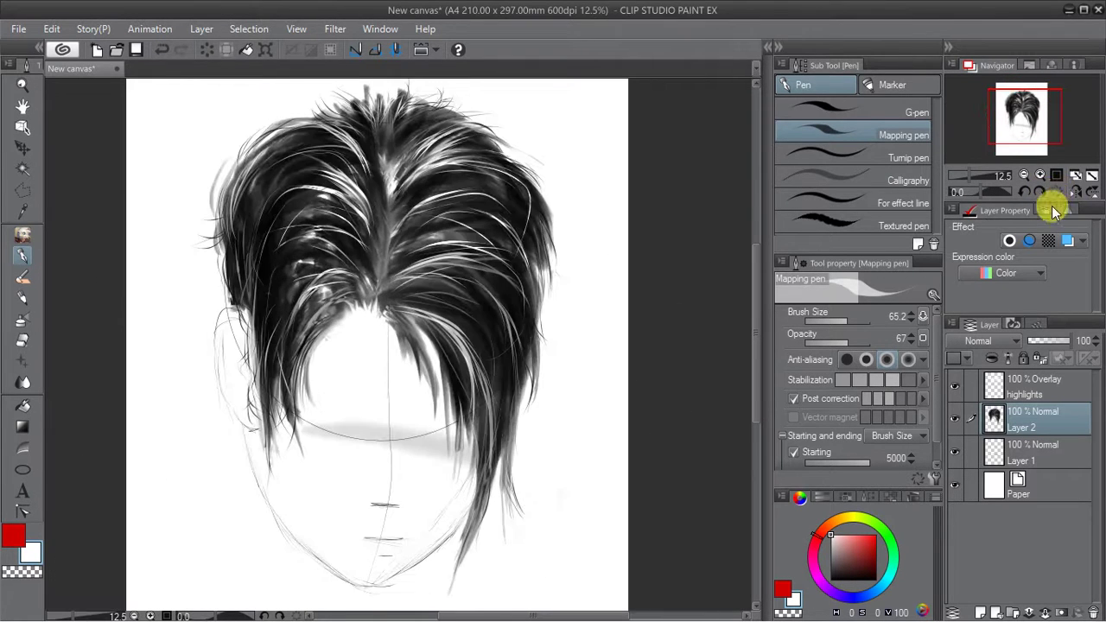
Flip the canvas view horizontally and vertically to check the hairstyle, ending with only the horizontal mirror applied.
left_click(1077, 192)
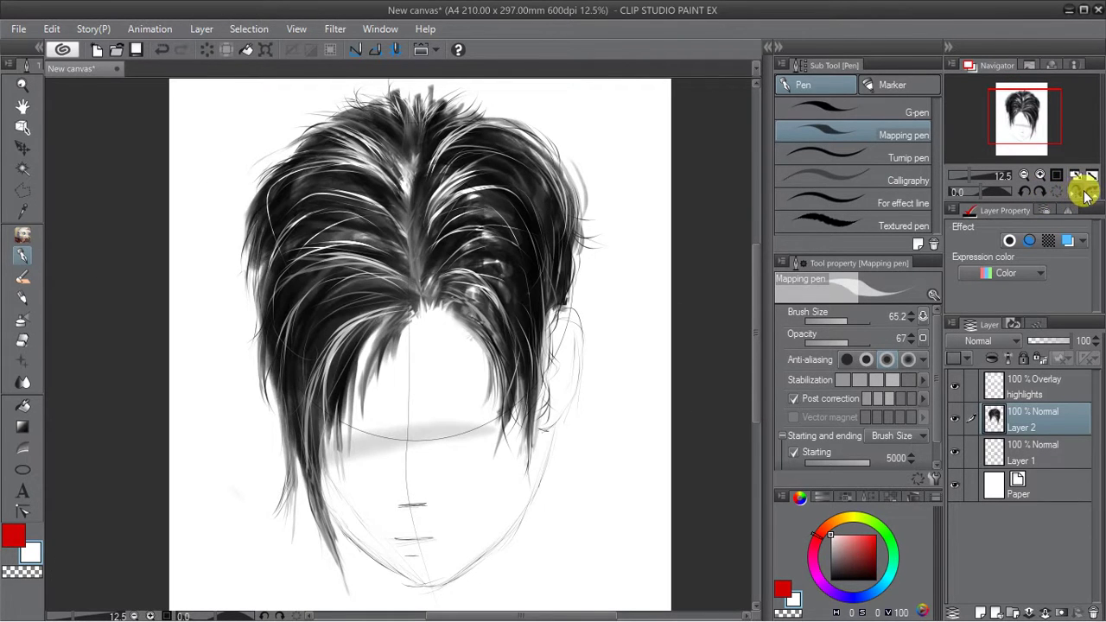
left_click(1091, 190)
left_click(1091, 195)
left_click(1078, 195)
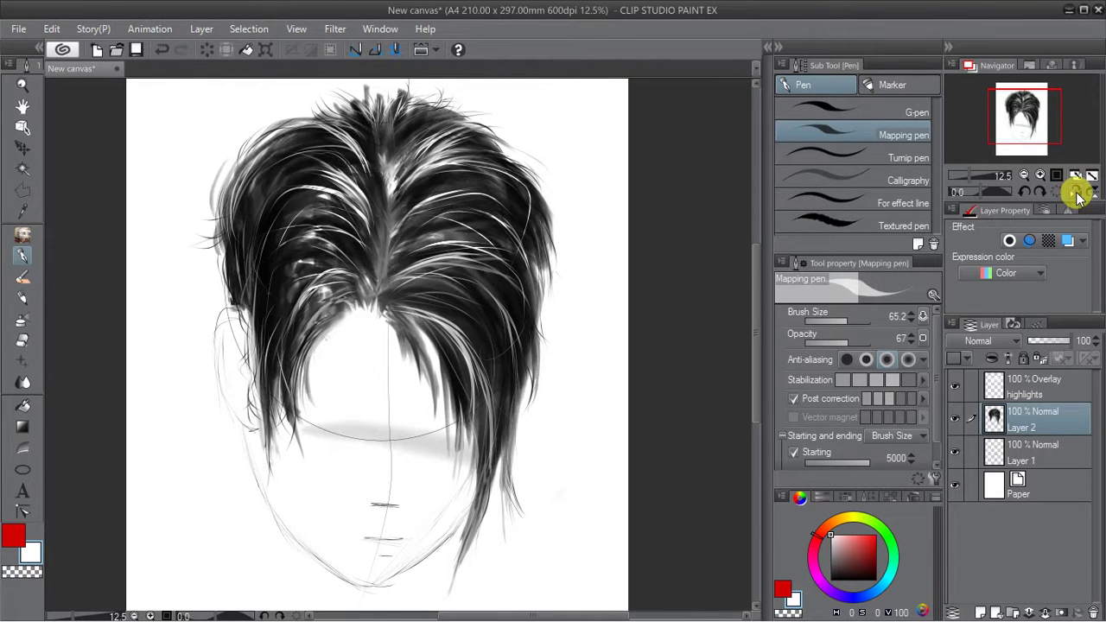
left_click(1078, 196)
mouse_move(1022, 139)
left_mouse_down()
mouse_move(1027, 153)
mouse_move(1041, 147)
mouse_move(1012, 136)
mouse_move(1009, 121)
left_mouse_up()
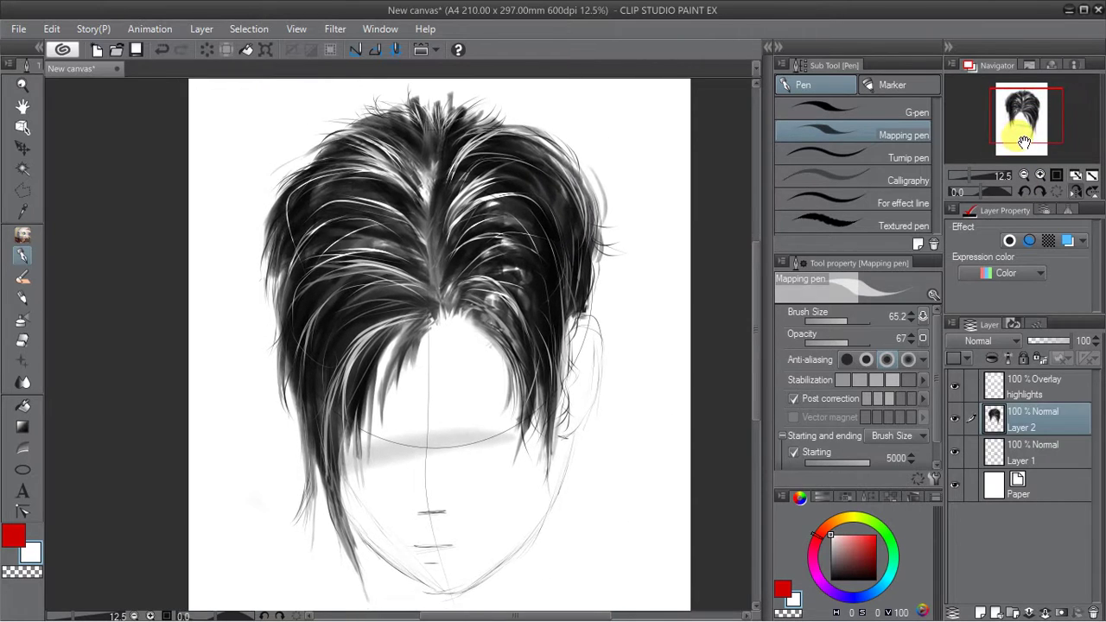
Move the Calligraphy pen above the Turnip pen, select it, and set the secondary drawing colour to black.
left_click(993, 391)
left_click_drag(864, 160, 862, 179)
left_click(872, 158)
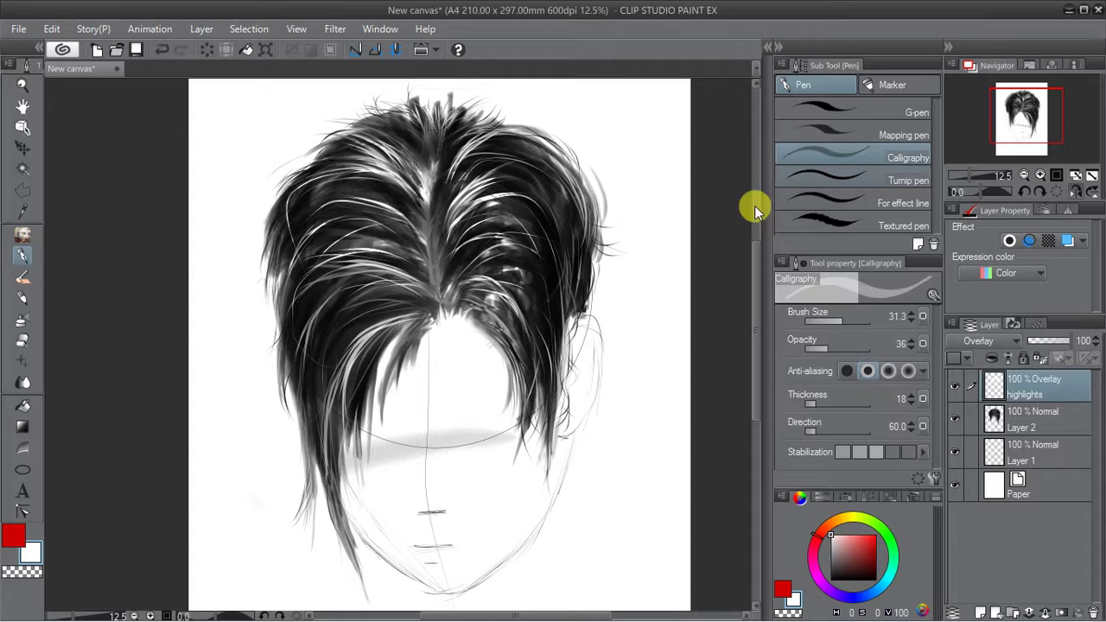
double_click(33, 553)
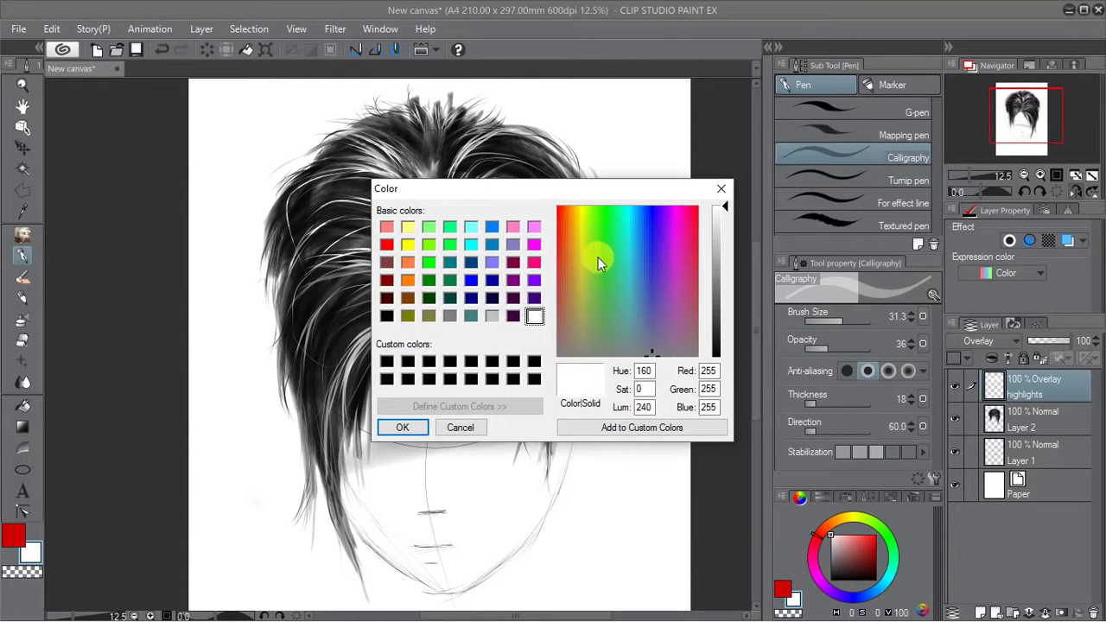
left_click(387, 314)
left_click(405, 427)
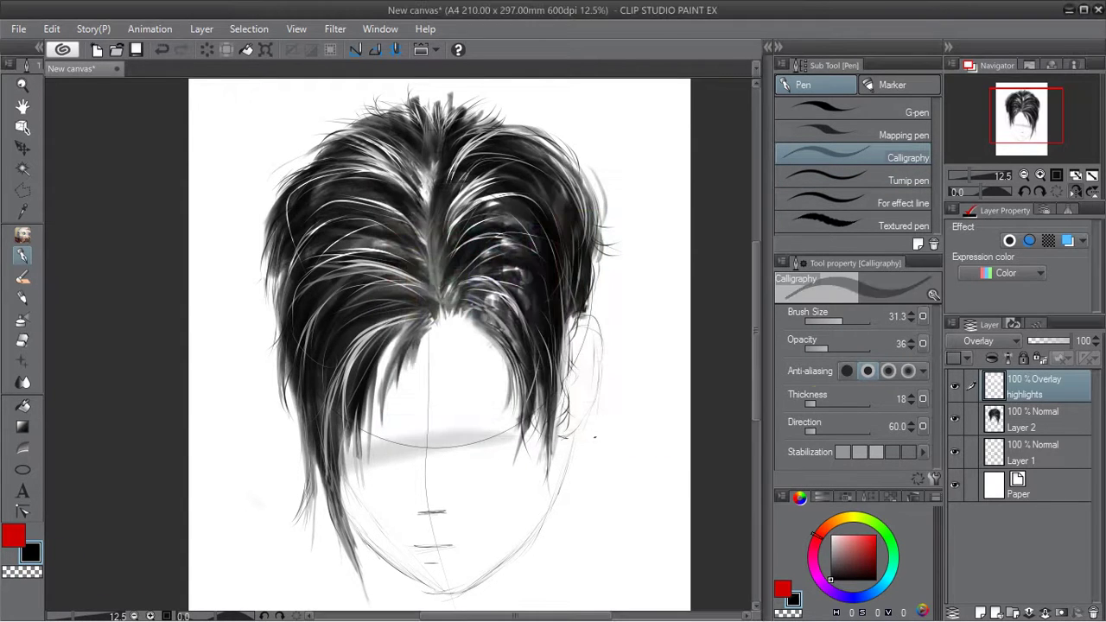
Set the Calligraphy pen's brush size to 11.8 and its opacity to 100.
mouse_move(897, 315)
left_mouse_down()
mouse_move(1041, 171)
mouse_move(1014, 148)
mouse_move(1010, 155)
left_mouse_up()
left_click(829, 322)
mouse_move(829, 326)
left_mouse_down()
mouse_move(835, 316)
mouse_move(937, 363)
left_mouse_up()
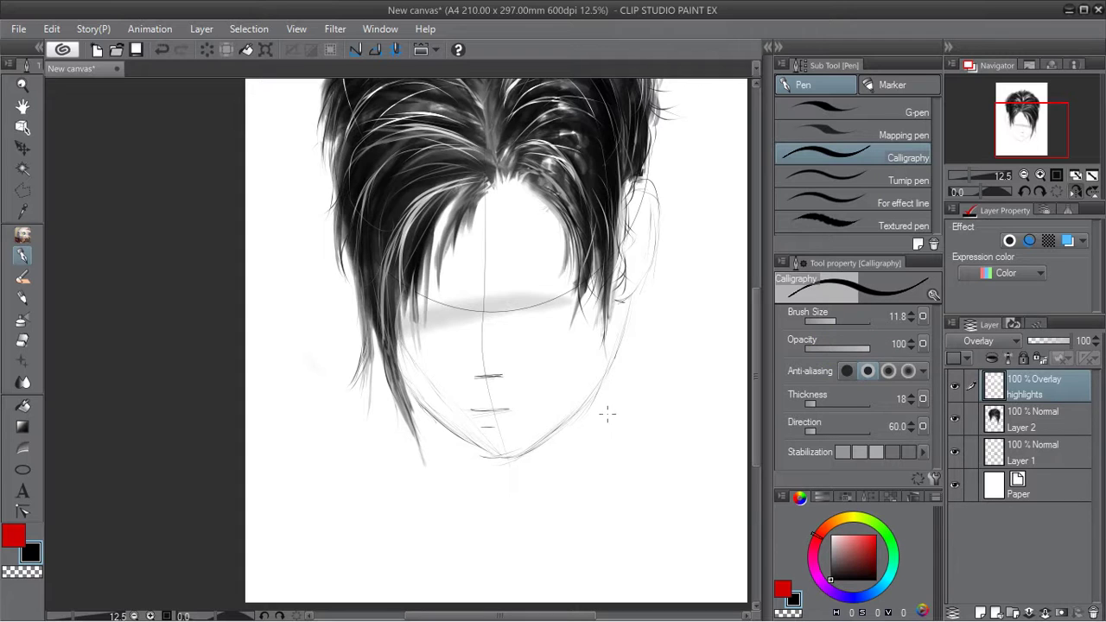
Sign the drawing on Layer 2 with a freehand black signature beside and below the chin.
left_click(994, 419)
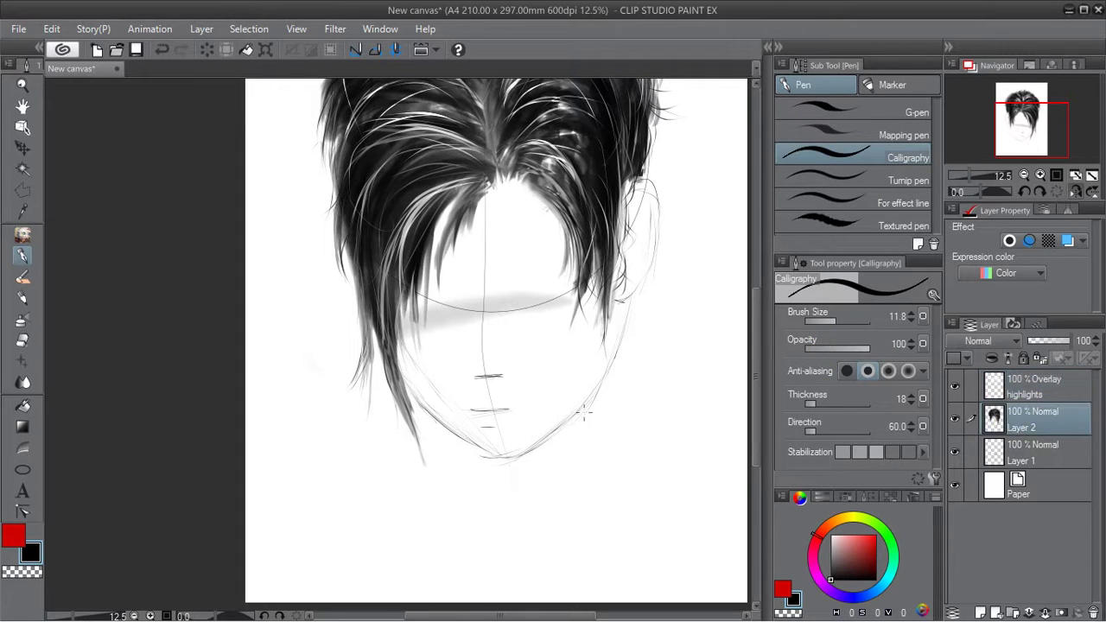
left_click_drag(619, 403, 685, 400)
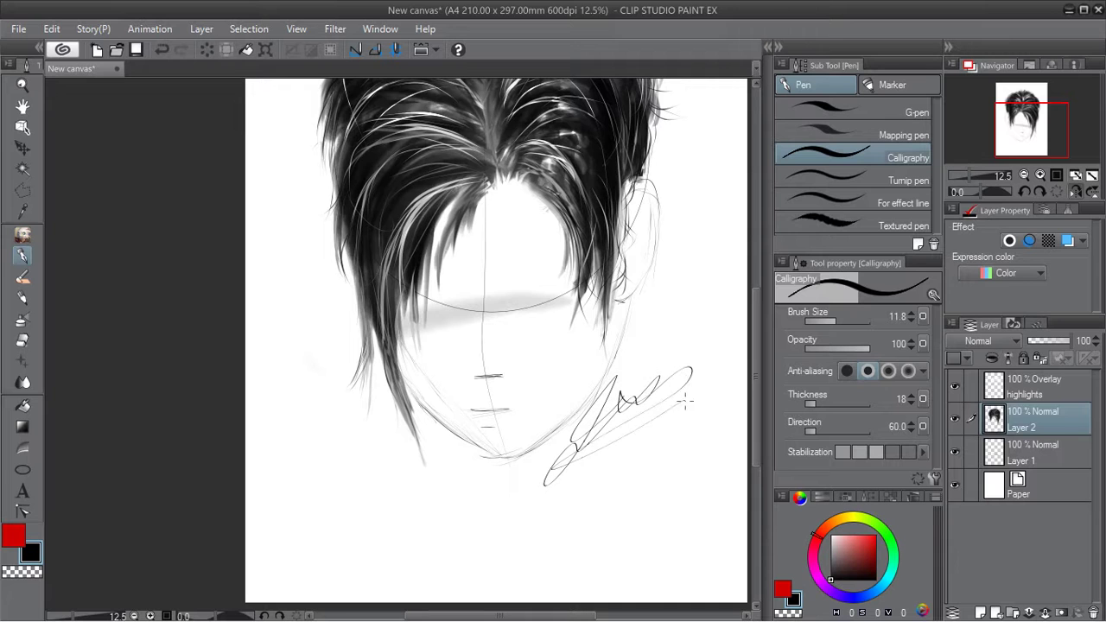
left_click_drag(1046, 164, 1017, 126)
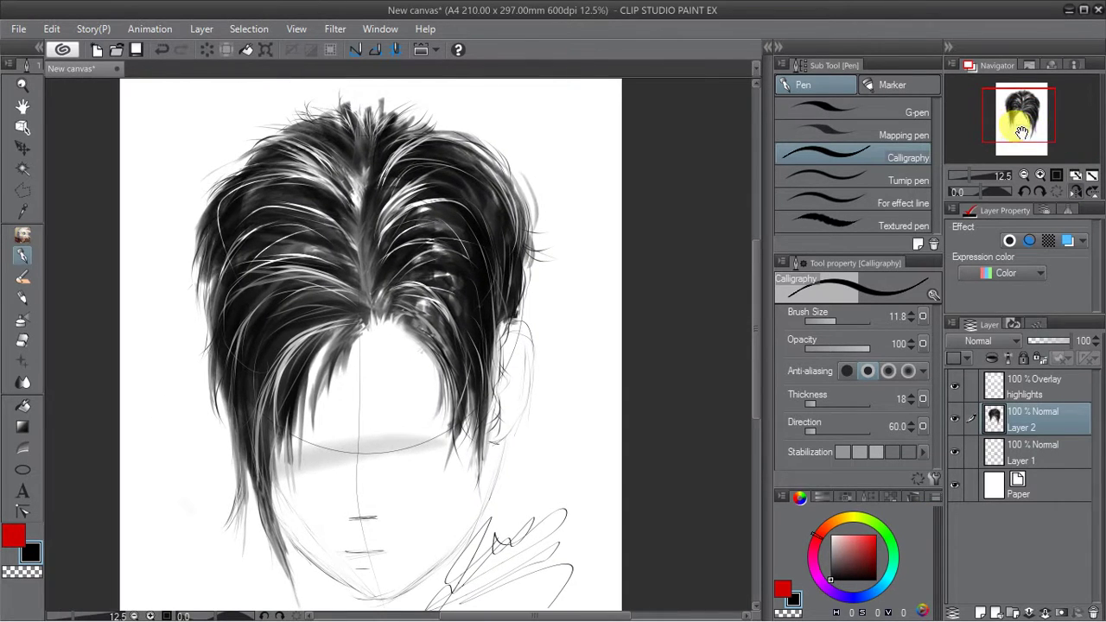
left_click(521, 529)
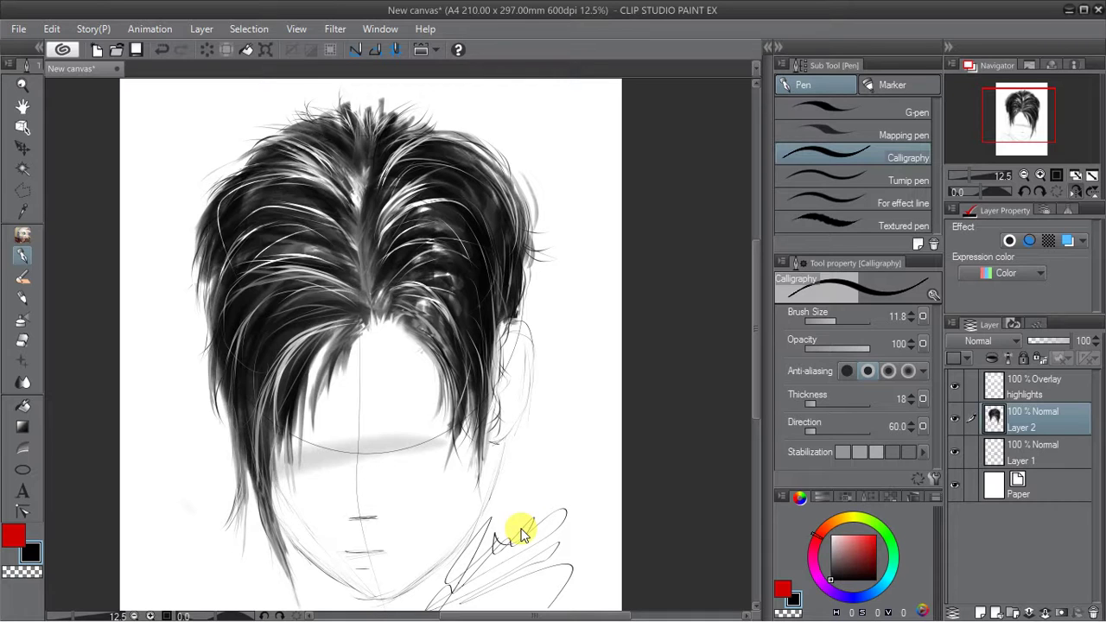